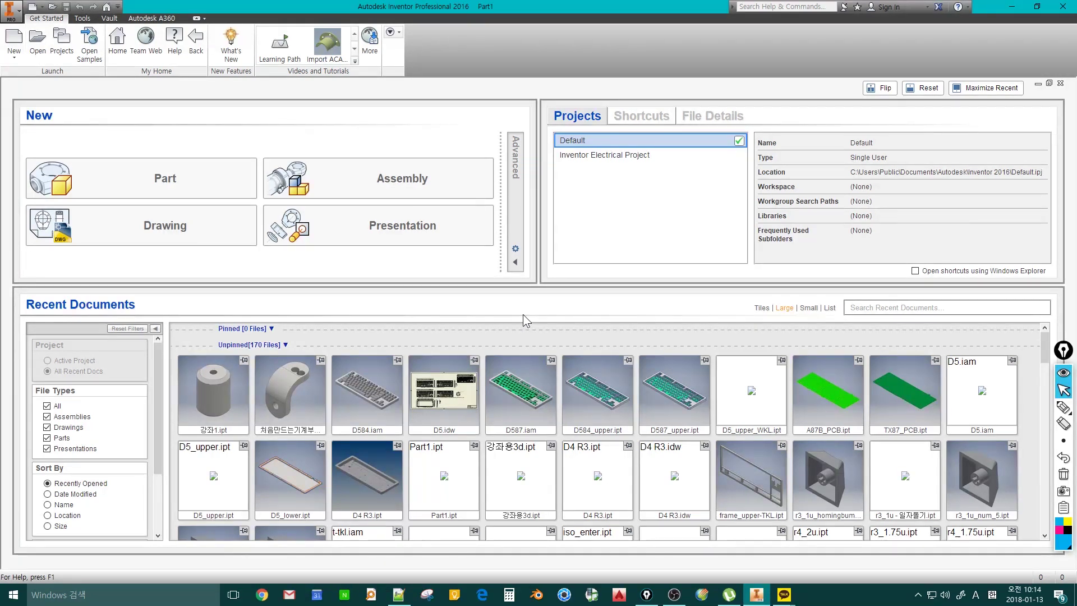
# Step: Create a new part file from the metric Standard (mm).ipt template
pyautogui.click(14, 39)
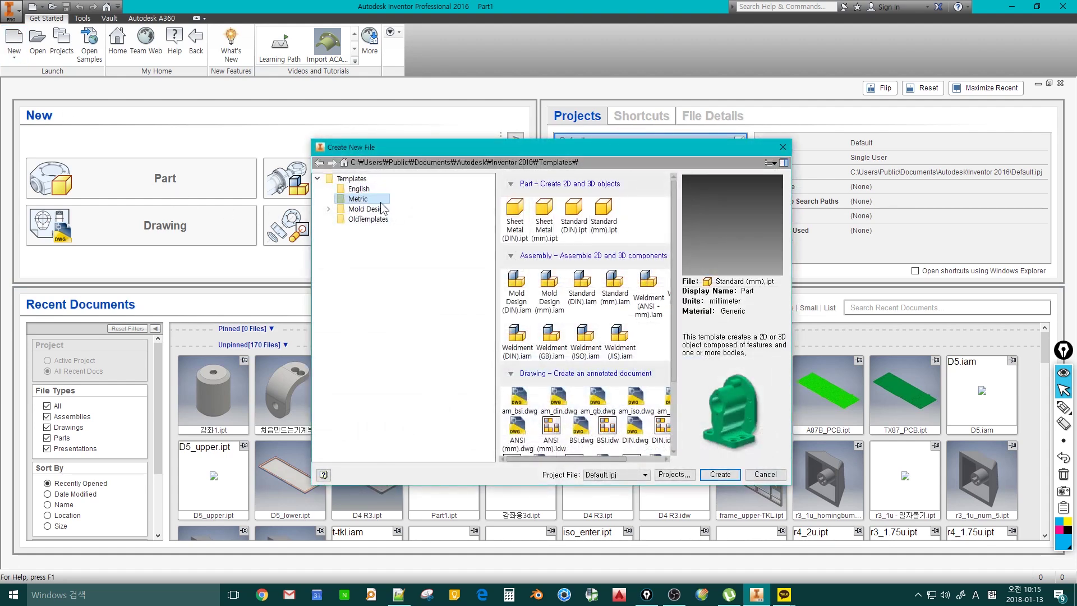
pyautogui.click(606, 225)
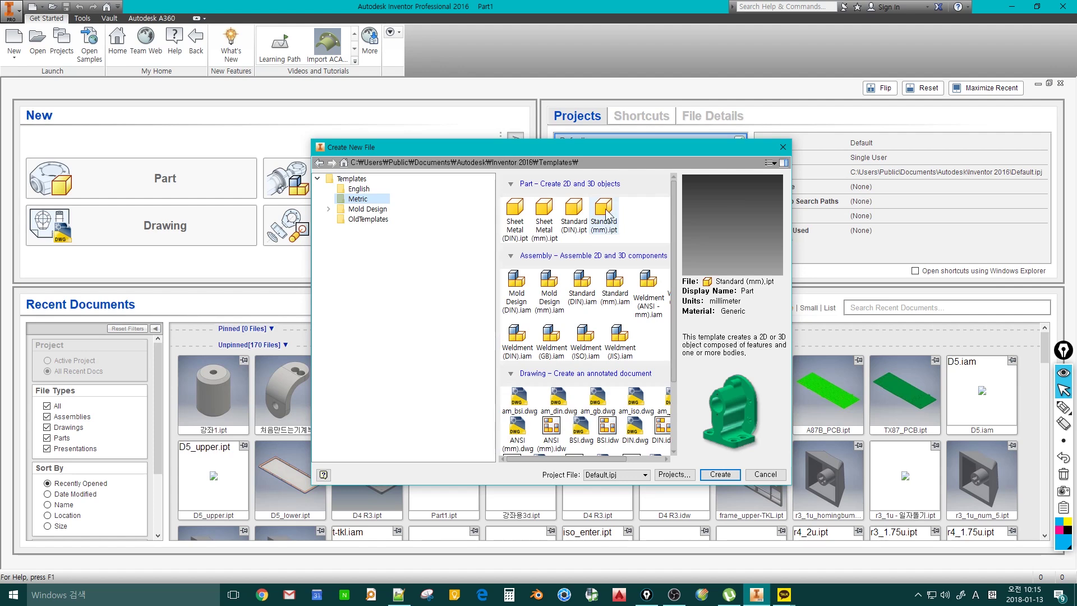
pyautogui.click(606, 216)
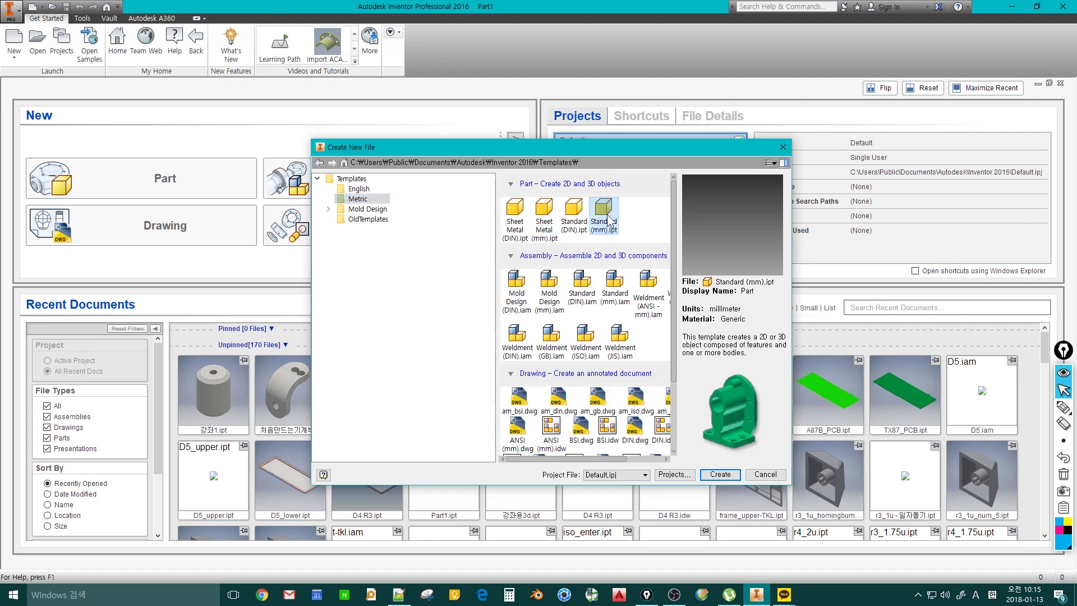
pyautogui.click(718, 474)
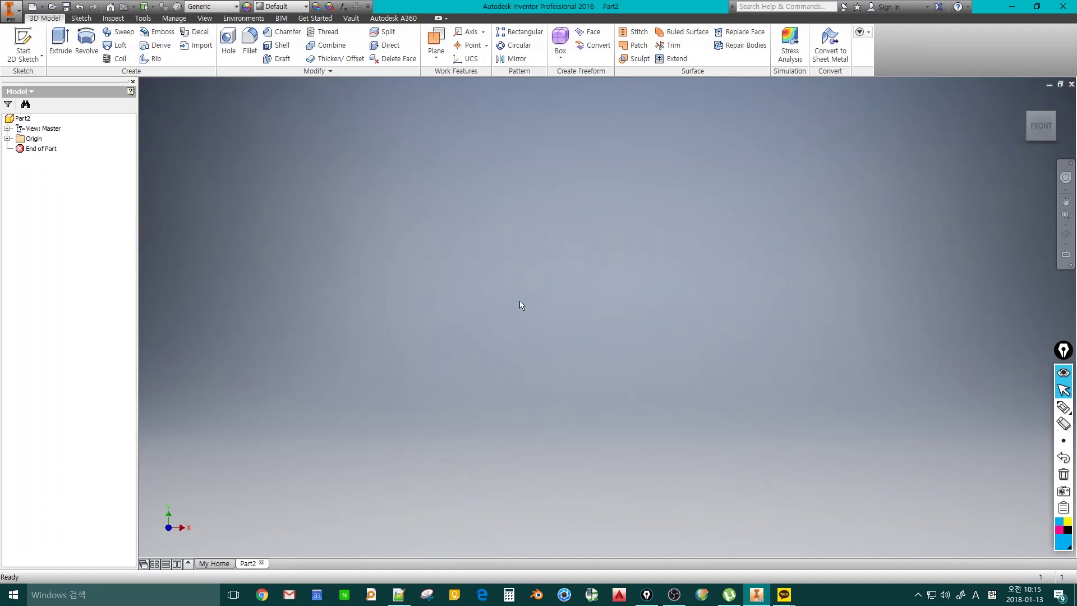
# Step: Start a 2D sketch on the XZ plane with the X axis running horizontally in the top view
pyautogui.click(24, 41)
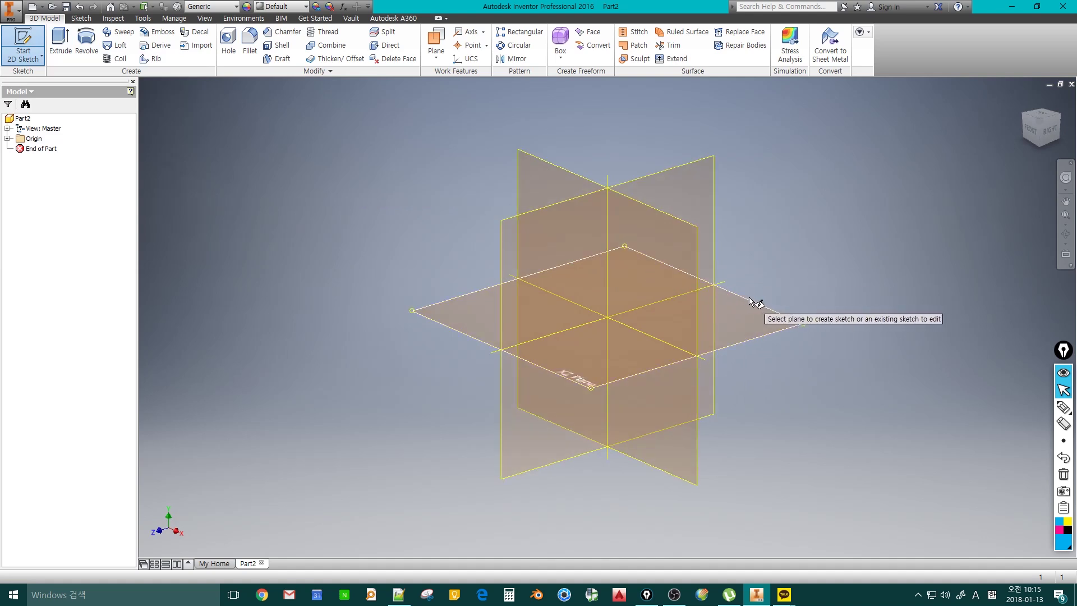
pyautogui.click(750, 298)
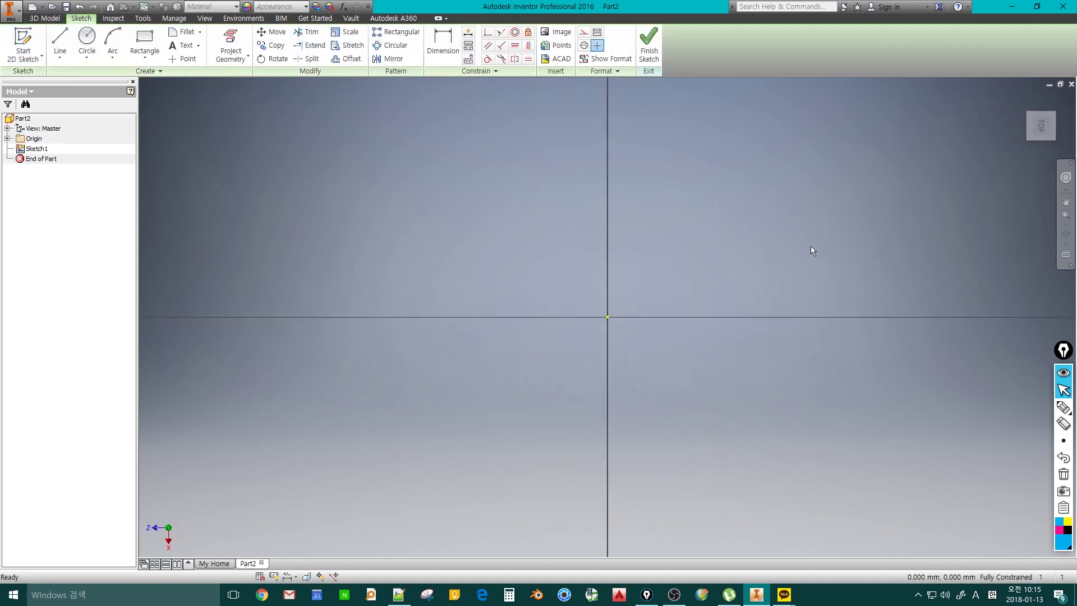
pyautogui.moveTo(1036, 126)
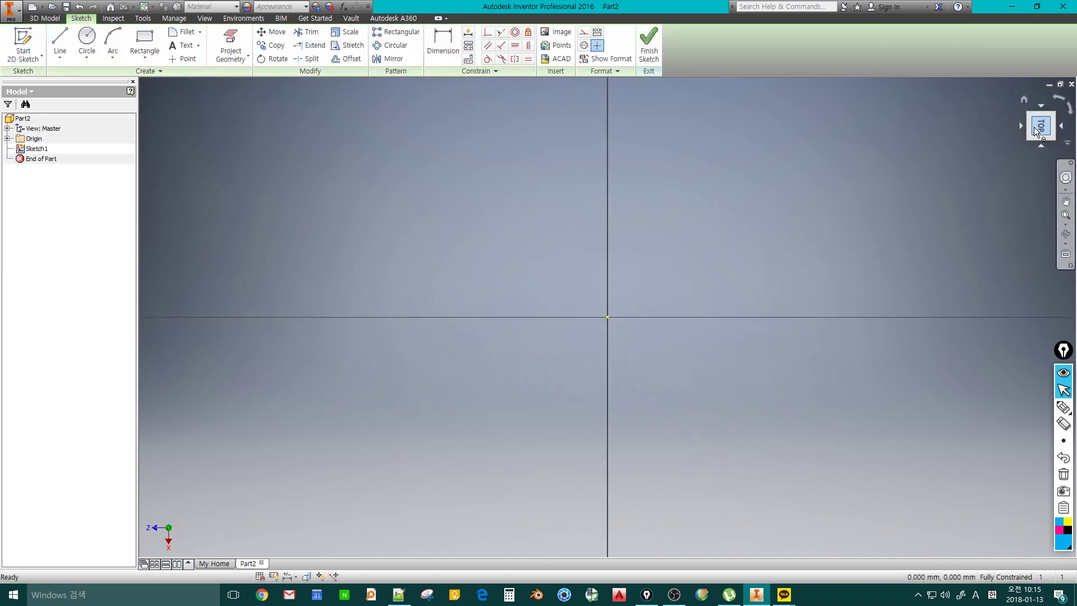
pyautogui.click(1057, 101)
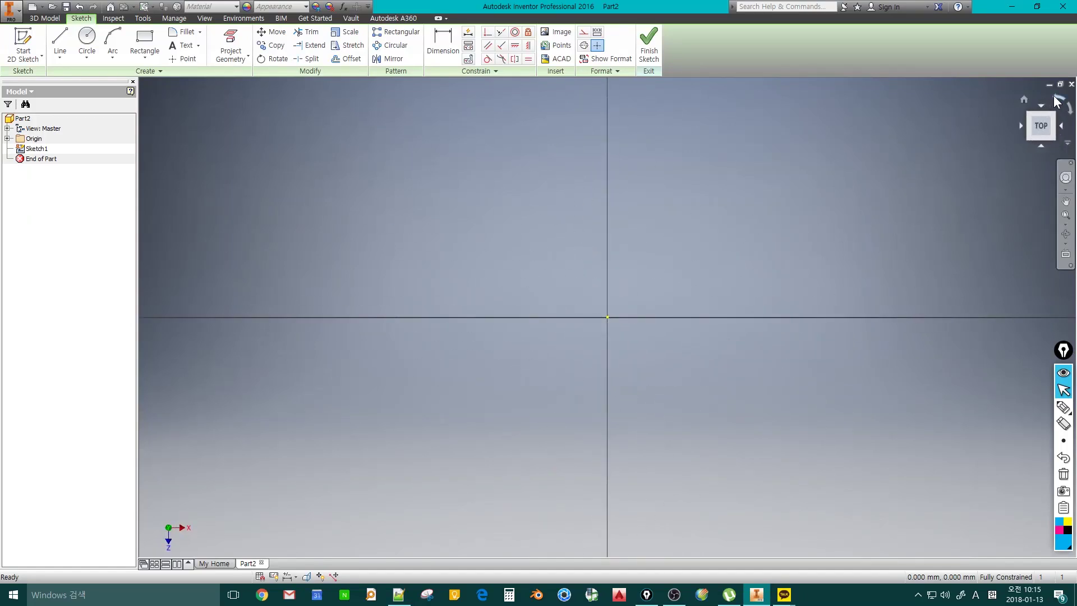
pyautogui.moveTo(706, 288); pyautogui.dragTo(652, 330, button='middle')
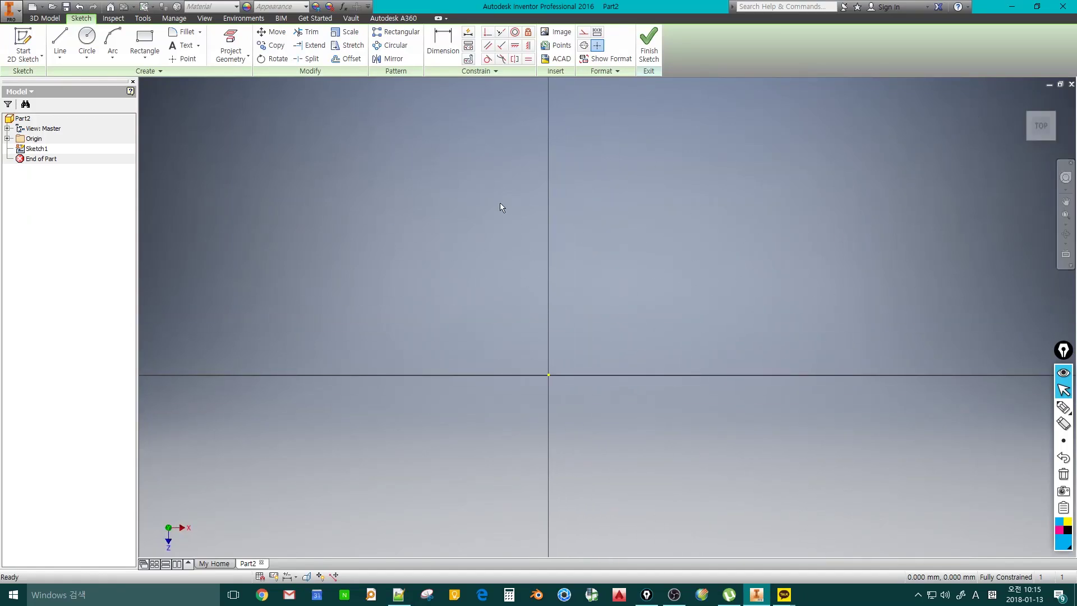
# Step: Draw a two-point rectangle enclosing the origin, with most of its width on the positive X side, and finish the sketch
pyautogui.click(144, 42)
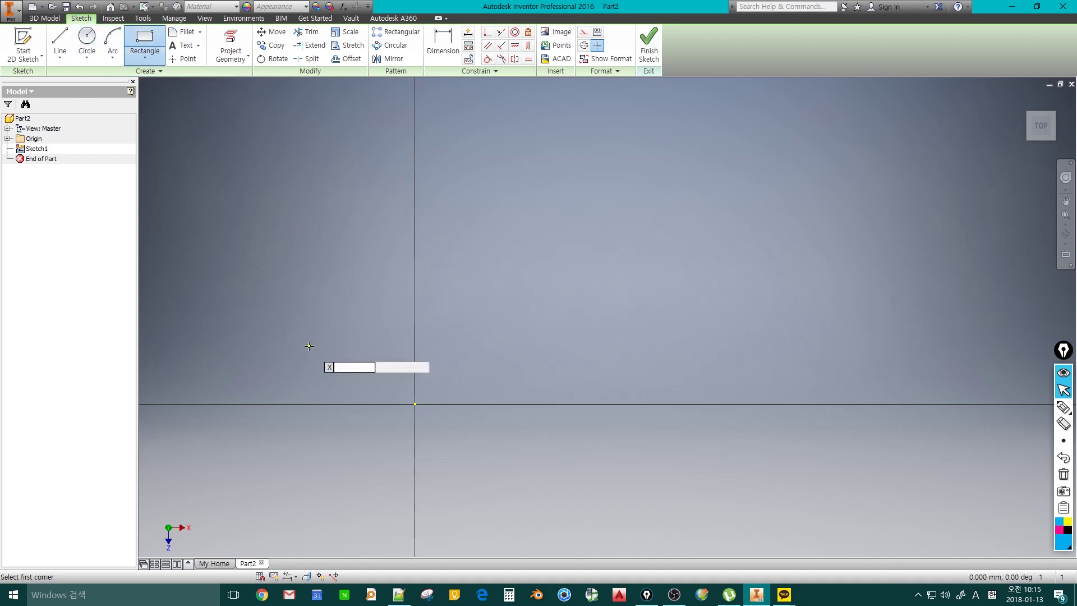
pyautogui.click(308, 297)
pyautogui.click(789, 503)
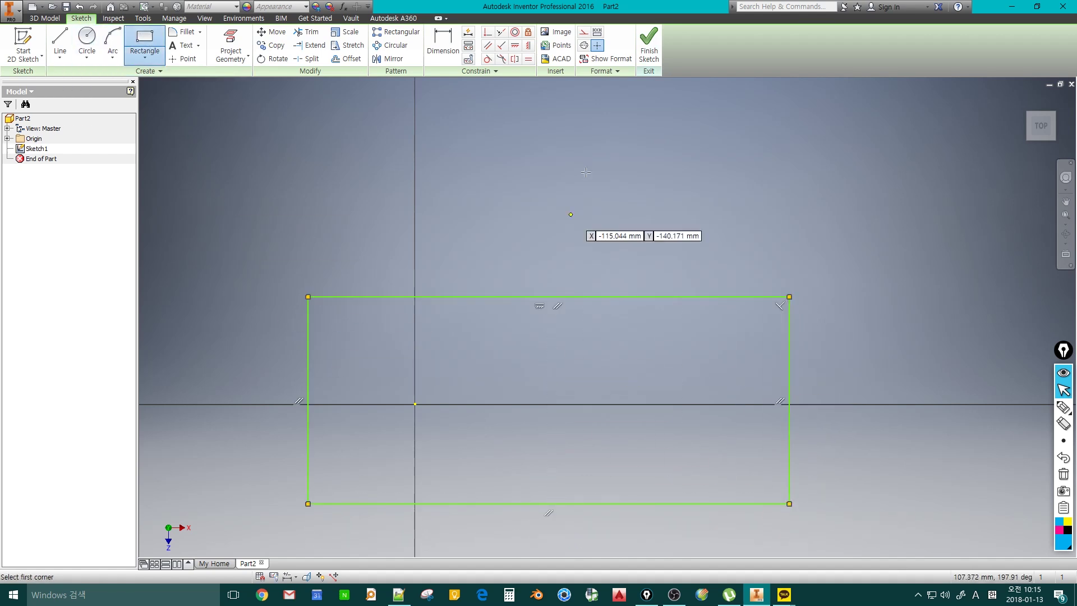
pyautogui.click(649, 43)
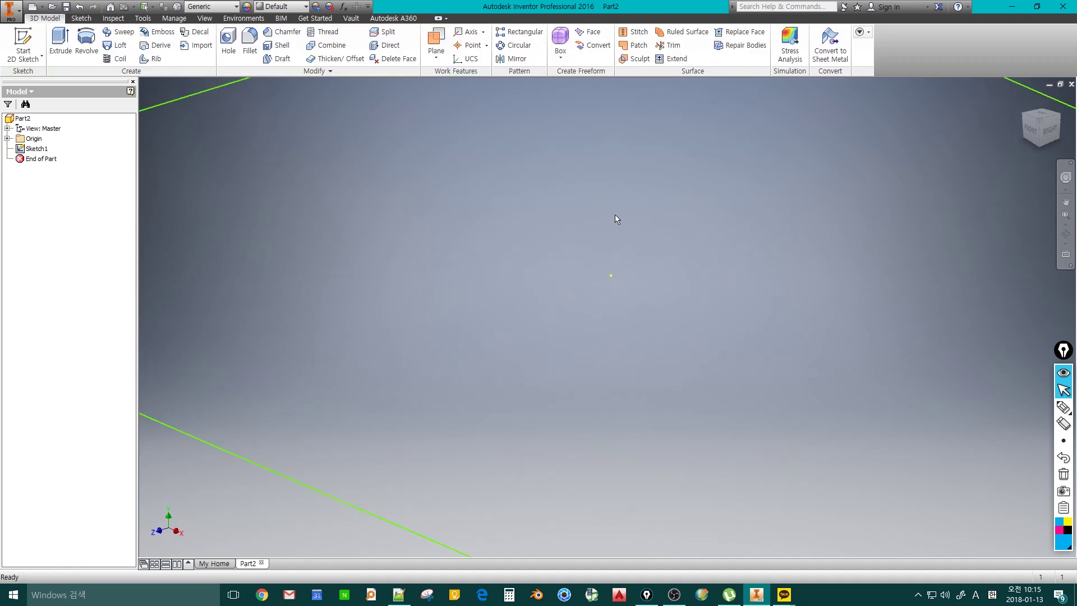
# Step: Extrude the rectangle upward 45 mm into a solid block
pyautogui.click(59, 45)
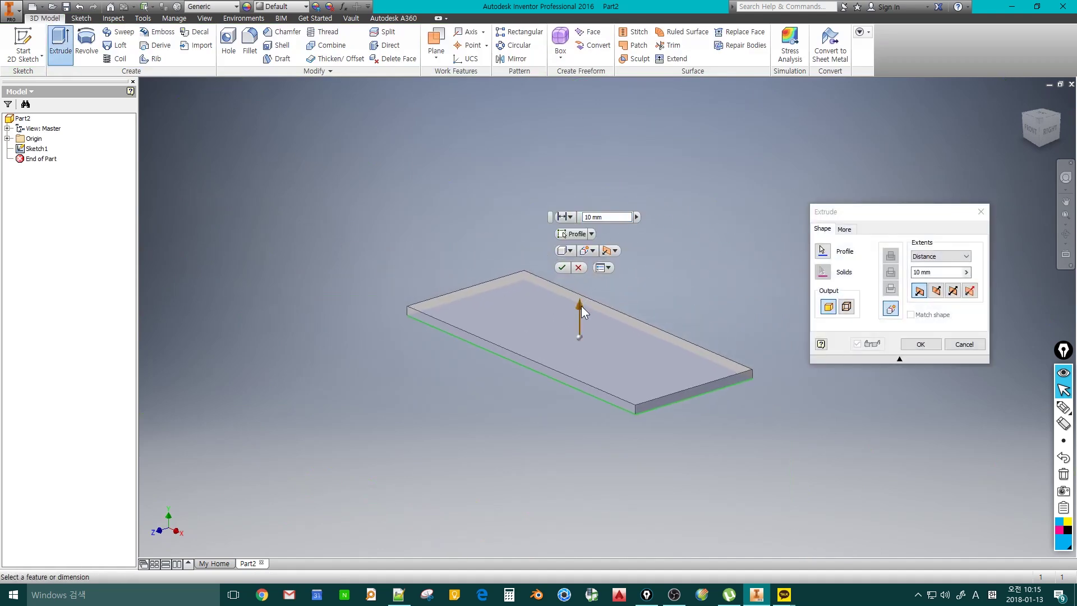
pyautogui.moveTo(581, 305); pyautogui.dragTo(574, 274)
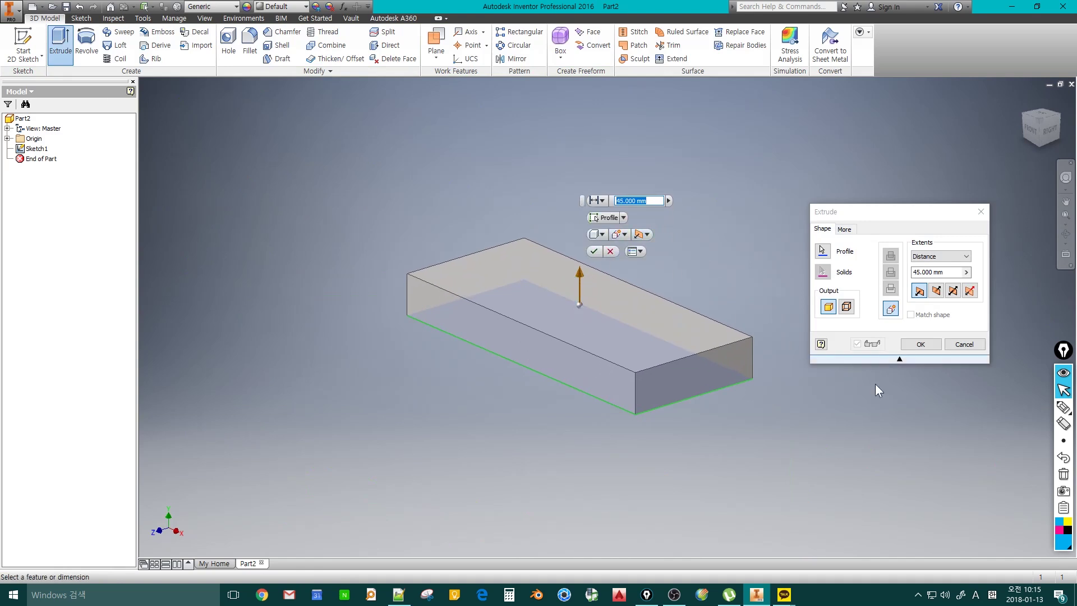
pyautogui.click(918, 342)
# Step: Start a new 2D sketch on the block's top face
pyautogui.keyDown('shift'); pyautogui.moveTo(918, 342); pyautogui.dragTo(647, 377, button='middle'); pyautogui.keyUp('shift')
pyautogui.moveTo(702, 430); pyautogui.dragTo(651, 437, button='middle')
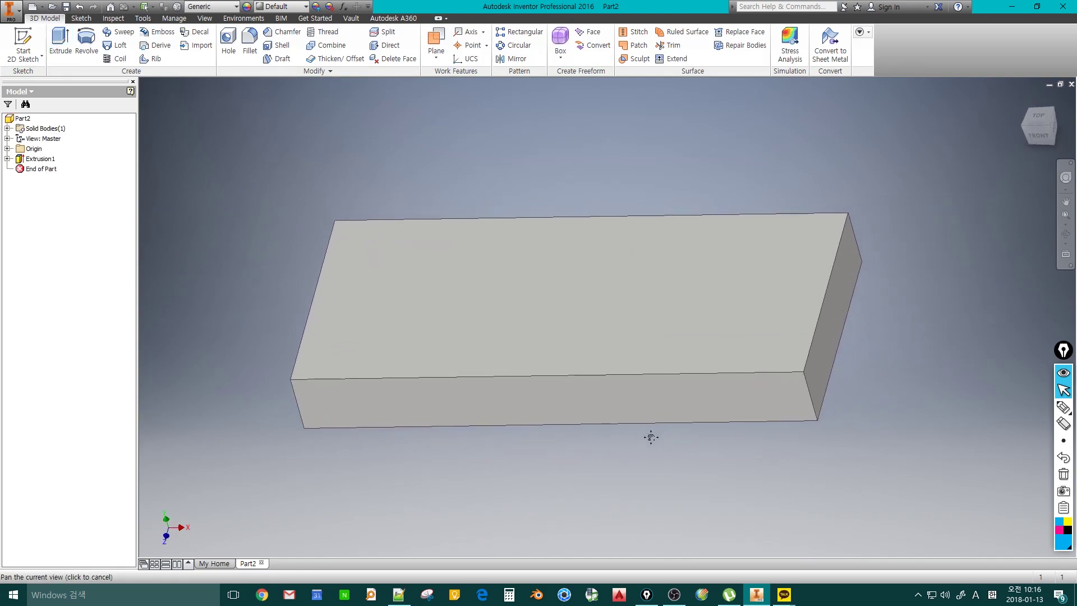
pyautogui.press('F5')
pyautogui.click(1040, 126)
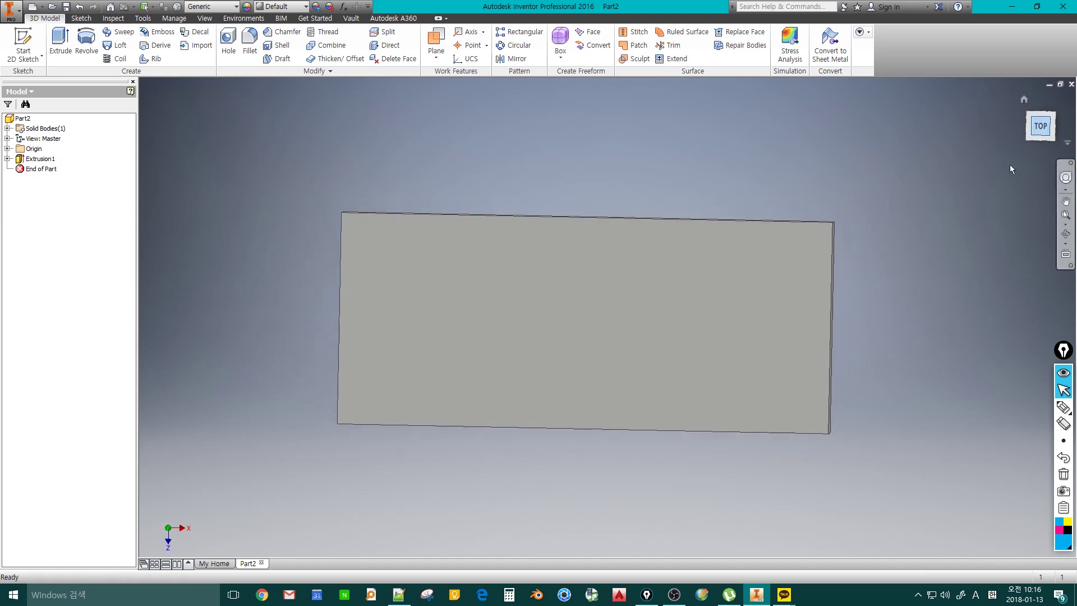
pyautogui.press('F5')
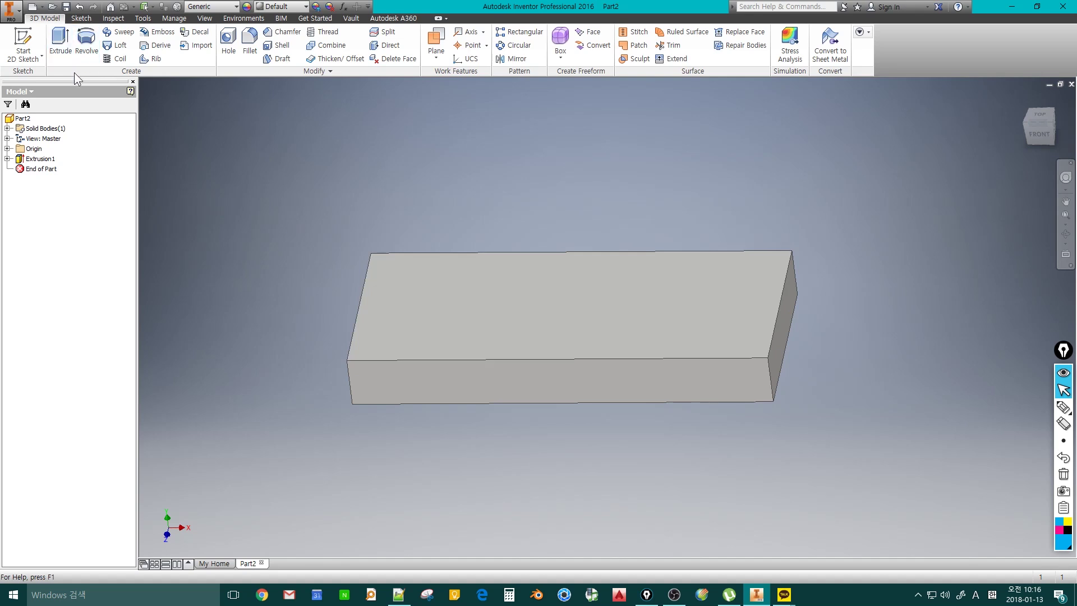
pyautogui.click(25, 44)
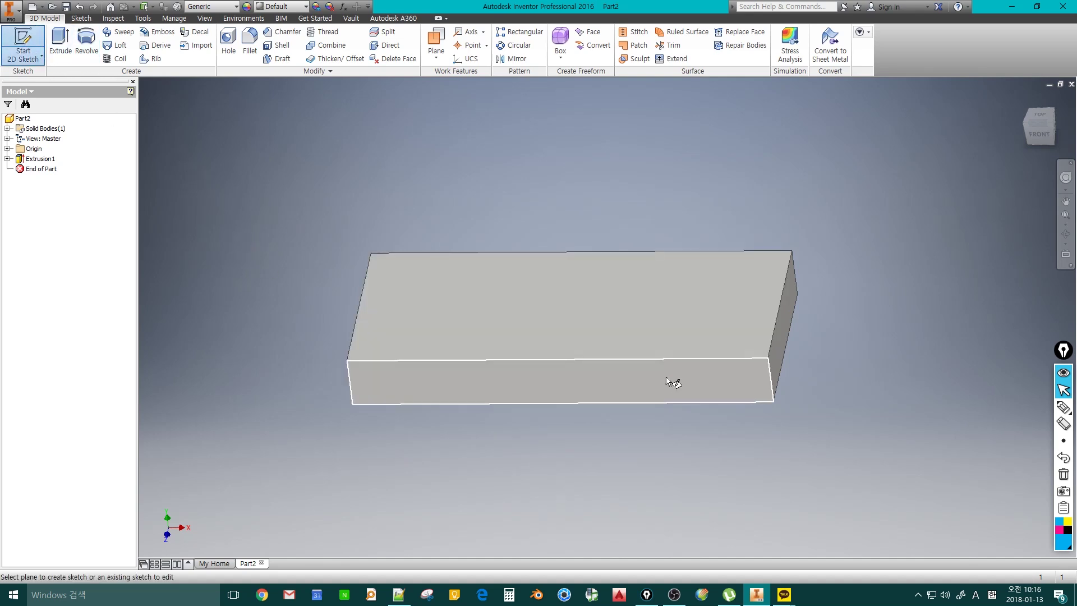
pyautogui.click(519, 304)
pyautogui.moveTo(490, 285); pyautogui.dragTo(332, 287, button='middle')
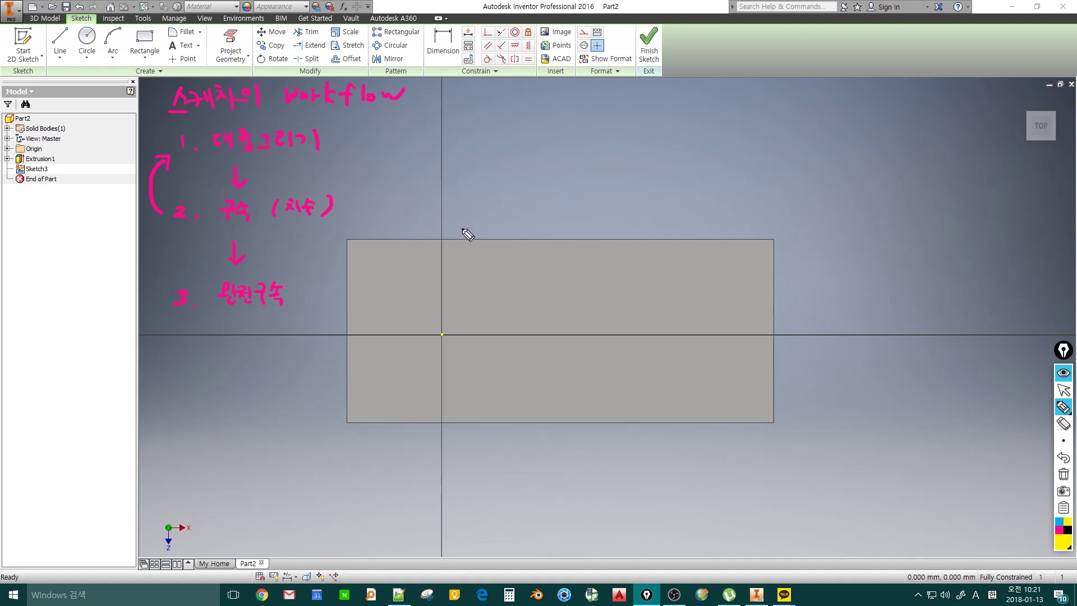
pyautogui.moveTo(63, 33)
pyautogui.mouseDown()
pyautogui.moveTo(42, 58)
pyautogui.moveTo(71, 77)
pyautogui.moveTo(189, 62)
pyautogui.moveTo(192, 45)
pyautogui.moveTo(98, 29)
pyautogui.mouseUp()
pyautogui.moveTo(206, 159); pyautogui.dragTo(302, 164)
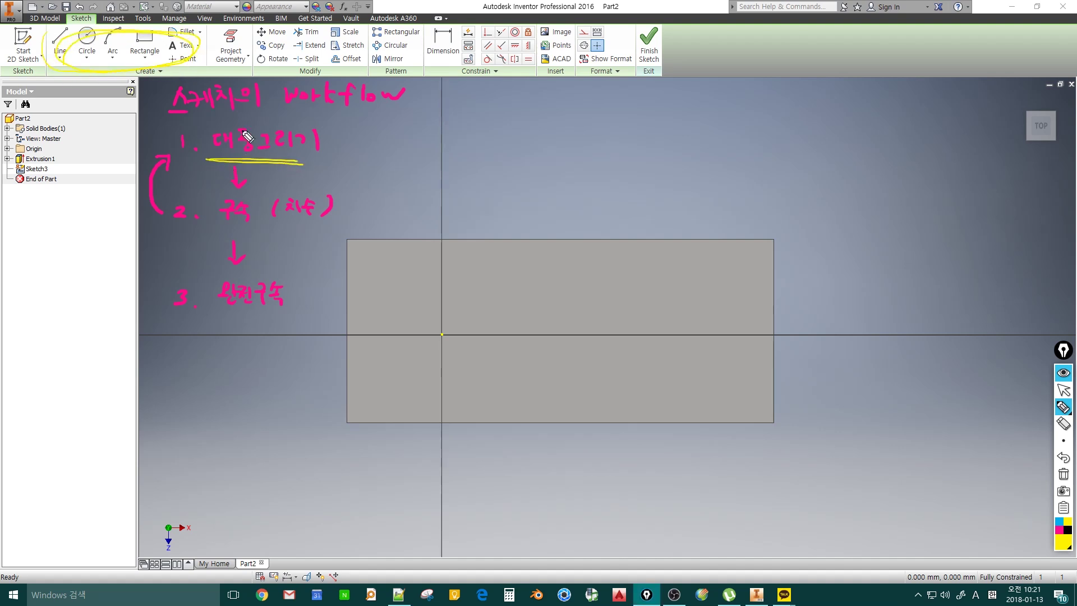
pyautogui.moveTo(227, 67)
pyautogui.mouseDown()
pyautogui.moveTo(262, 49)
pyautogui.moveTo(220, 67)
pyautogui.mouseUp()
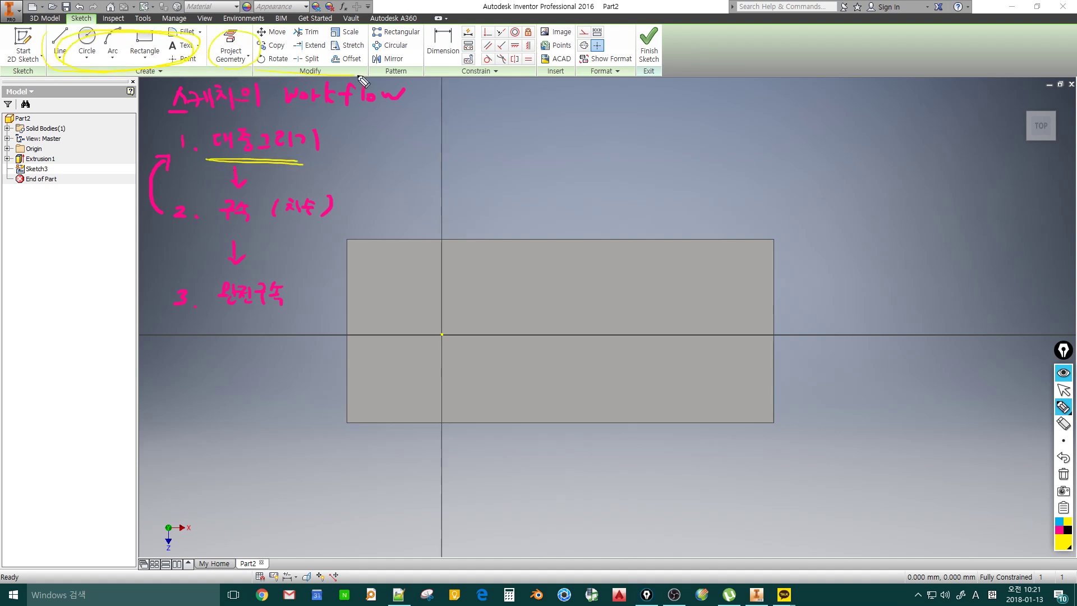
pyautogui.moveTo(425, 53)
pyautogui.mouseDown()
pyautogui.moveTo(401, 36)
pyautogui.moveTo(262, 31)
pyautogui.moveTo(263, 61)
pyautogui.mouseUp()
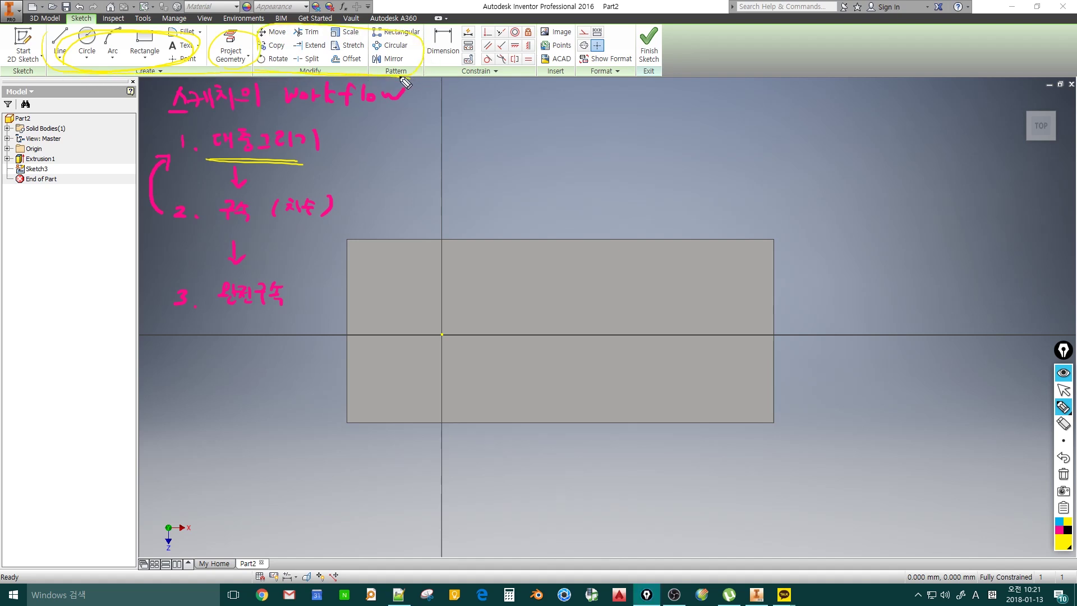
pyautogui.moveTo(209, 227)
pyautogui.mouseDown()
pyautogui.moveTo(259, 231)
pyautogui.moveTo(250, 235)
pyautogui.mouseUp()
pyautogui.moveTo(180, 228)
pyautogui.mouseDown()
pyautogui.moveTo(168, 163)
pyautogui.moveTo(173, 173)
pyautogui.mouseUp()
pyautogui.moveTo(197, 228); pyautogui.dragTo(161, 176)
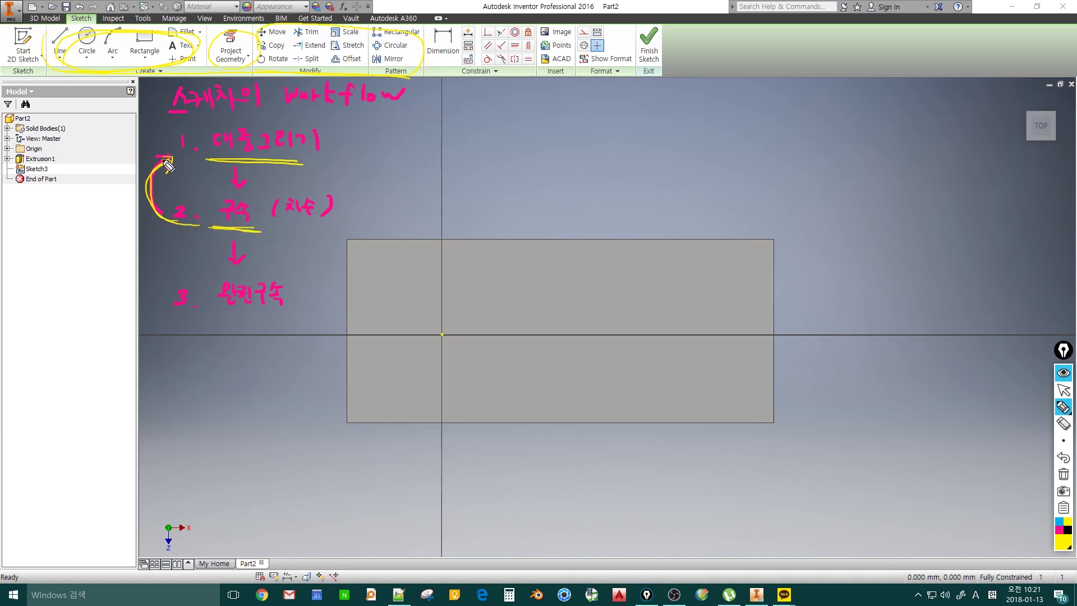
pyautogui.moveTo(235, 166); pyautogui.dragTo(238, 191)
pyautogui.moveTo(238, 190); pyautogui.dragTo(245, 178)
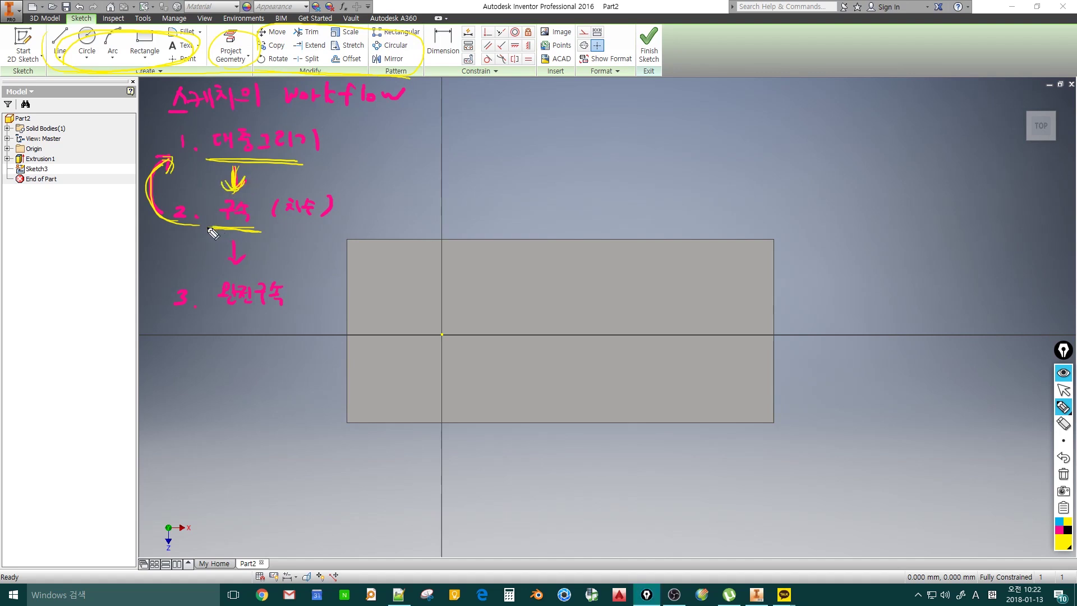
pyautogui.moveTo(235, 229); pyautogui.dragTo(235, 262)
pyautogui.moveTo(227, 253); pyautogui.dragTo(249, 253)
pyautogui.moveTo(216, 312); pyautogui.dragTo(275, 316)
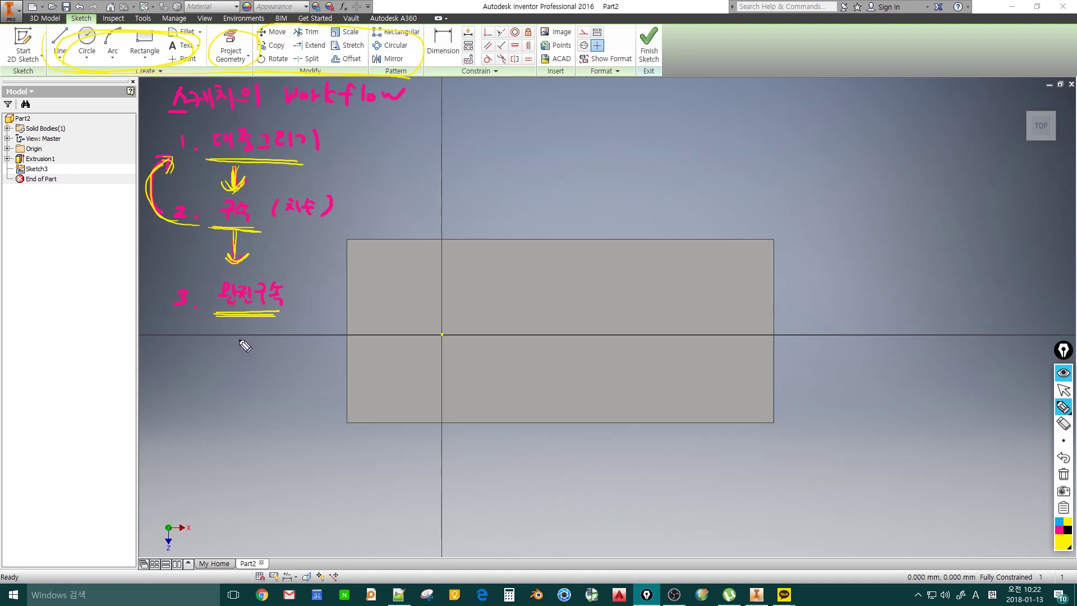
pyautogui.moveTo(303, 158); pyautogui.dragTo(237, 163)
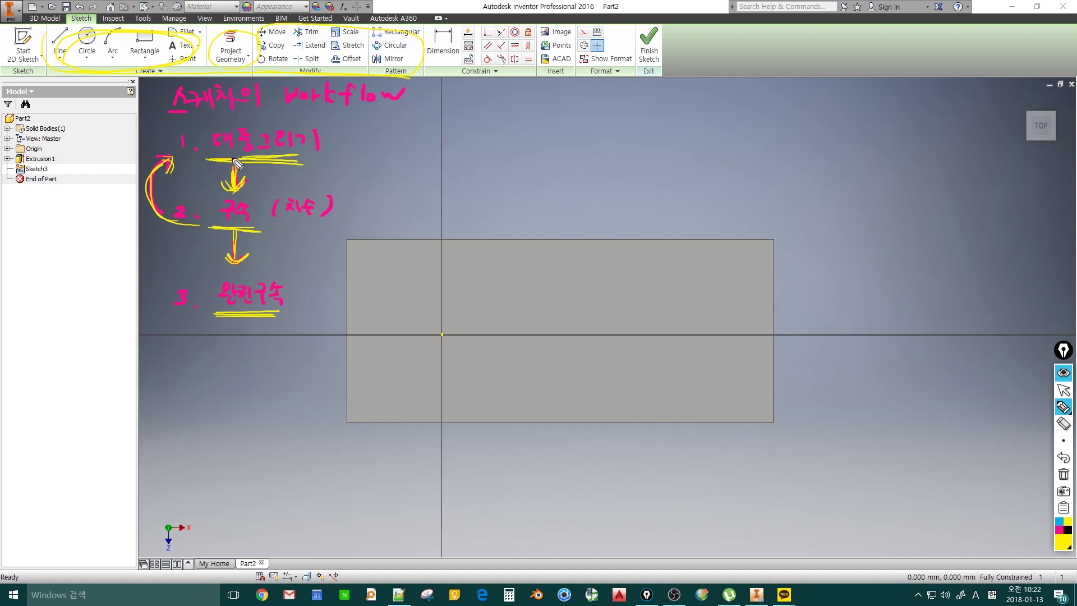
pyautogui.moveTo(309, 225)
pyautogui.mouseDown()
pyautogui.moveTo(235, 229)
pyautogui.moveTo(293, 230)
pyautogui.moveTo(284, 226)
pyautogui.mouseUp()
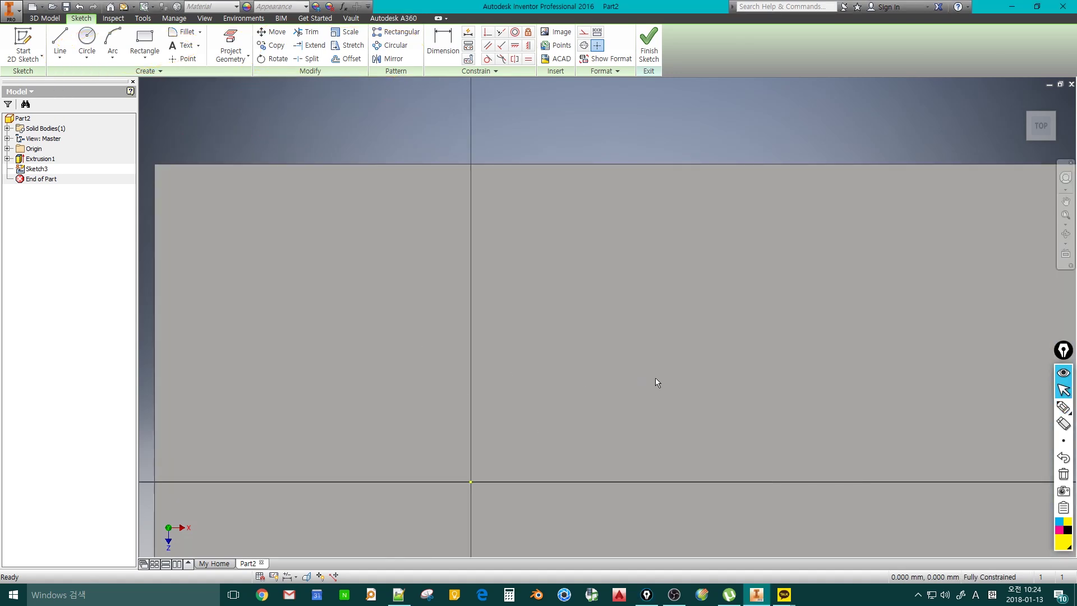
# Step: Sketch a zigzag of four connected slanted lines on the block's top face, with the third line parallel to the first
pyautogui.moveTo(655, 378); pyautogui.dragTo(395, 375, button='middle')
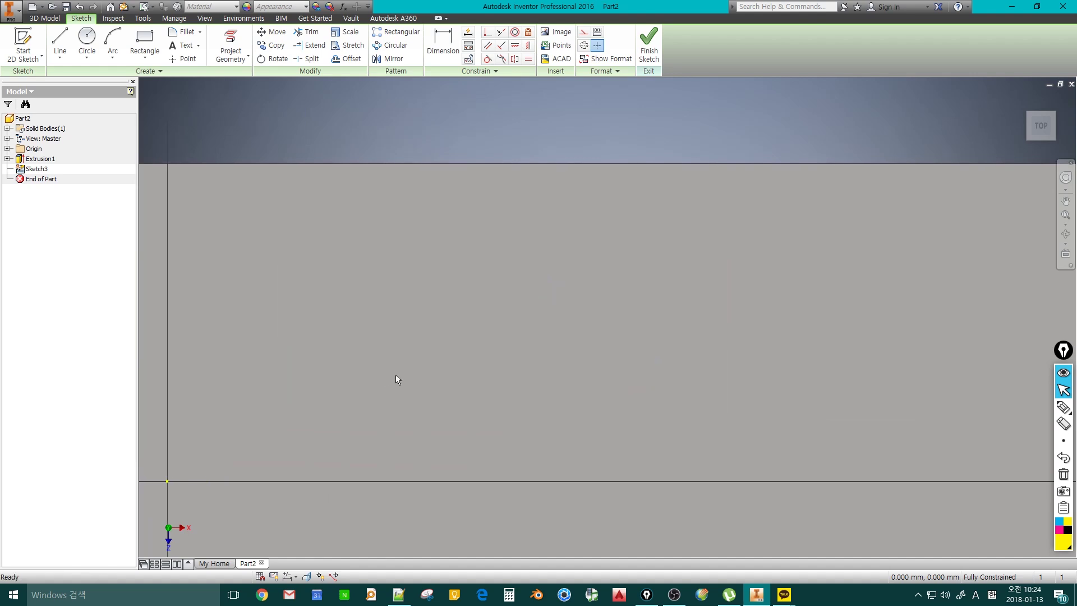
pyautogui.click(60, 40)
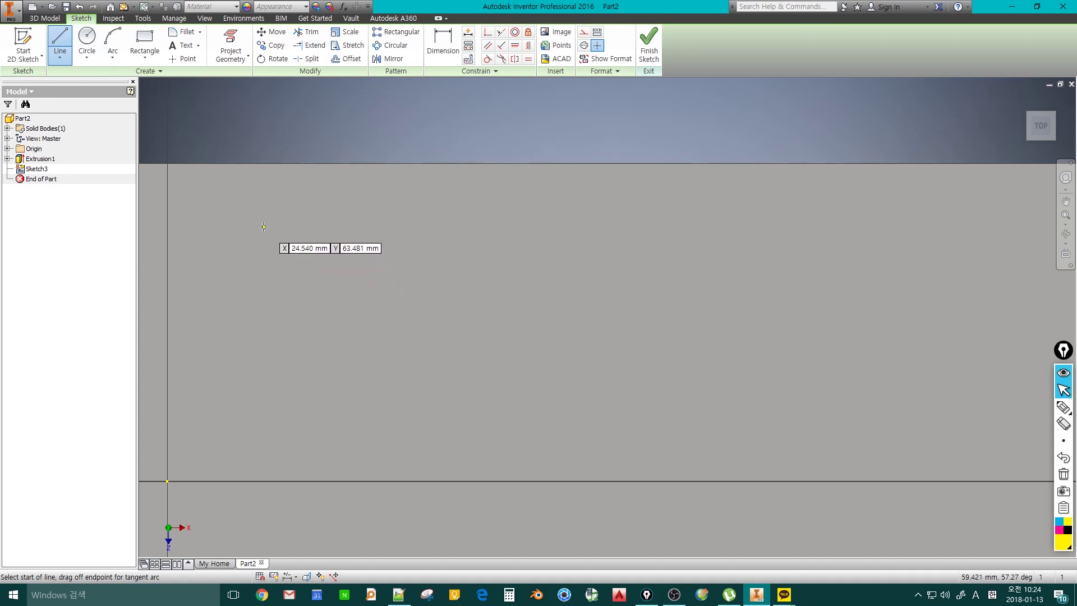
pyautogui.click(241, 225)
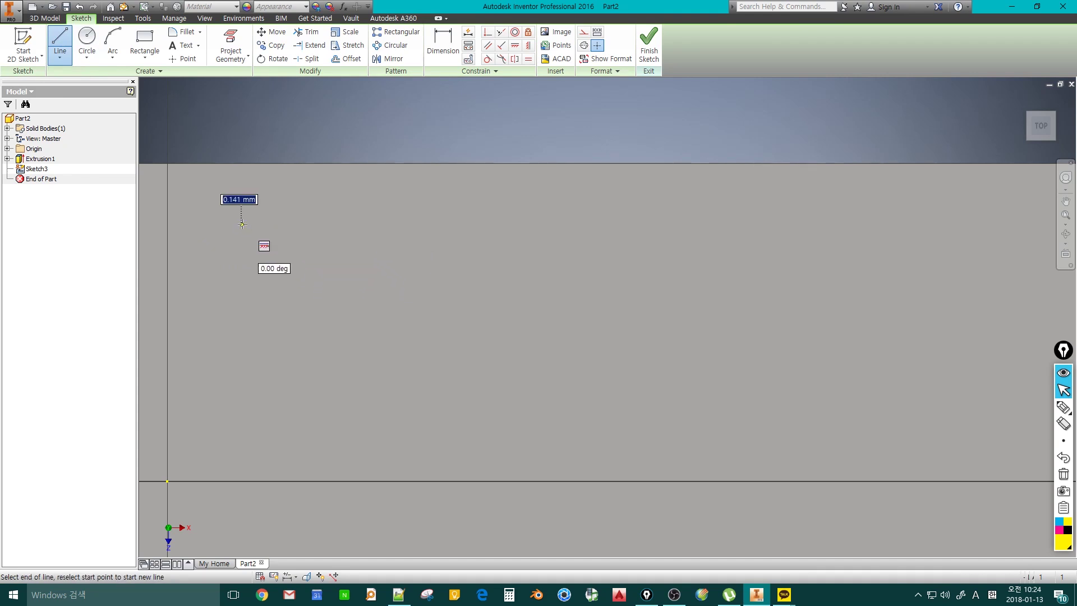
pyautogui.click(378, 424)
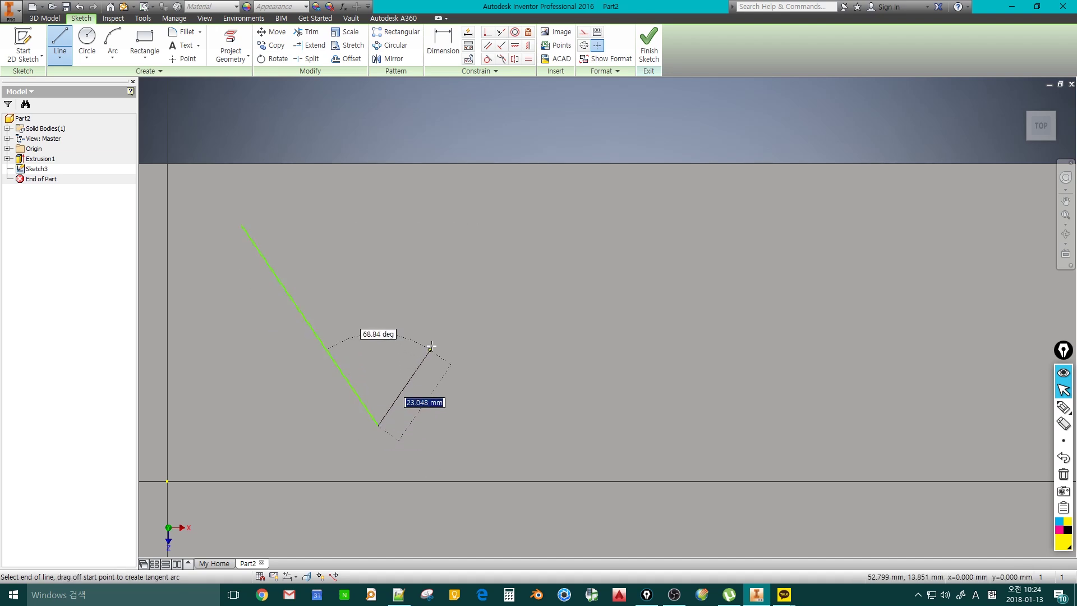
pyautogui.click(468, 319)
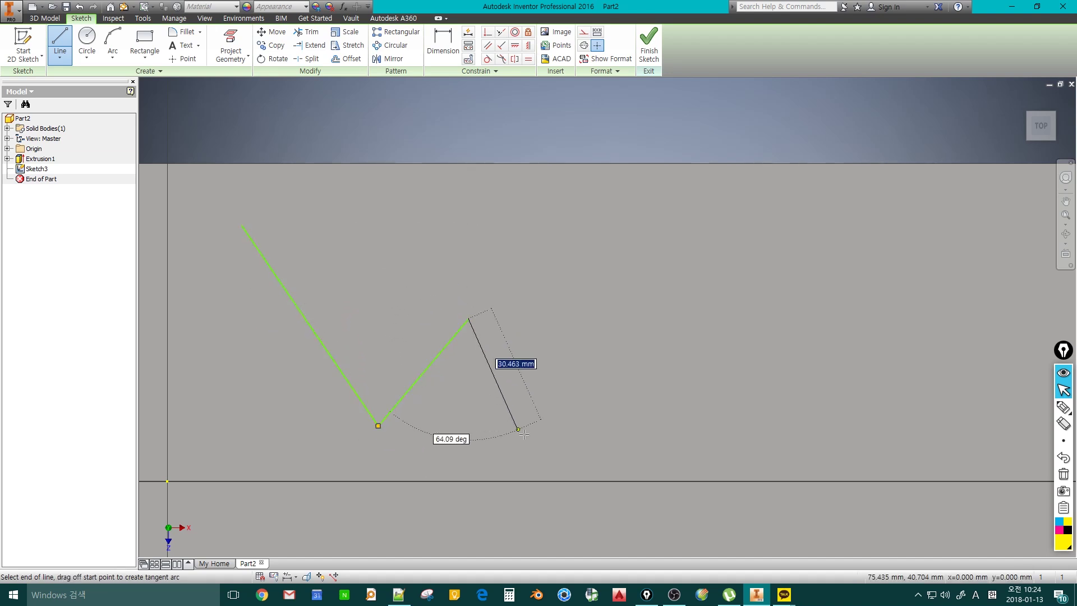
pyautogui.click(555, 446)
pyautogui.click(618, 319)
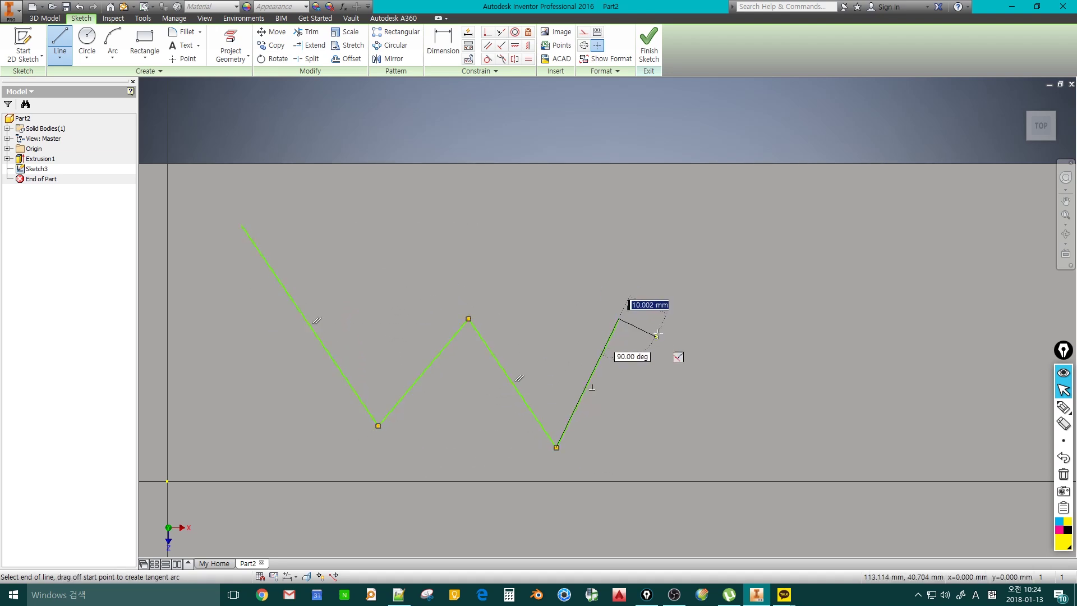
pyautogui.press('Escape')
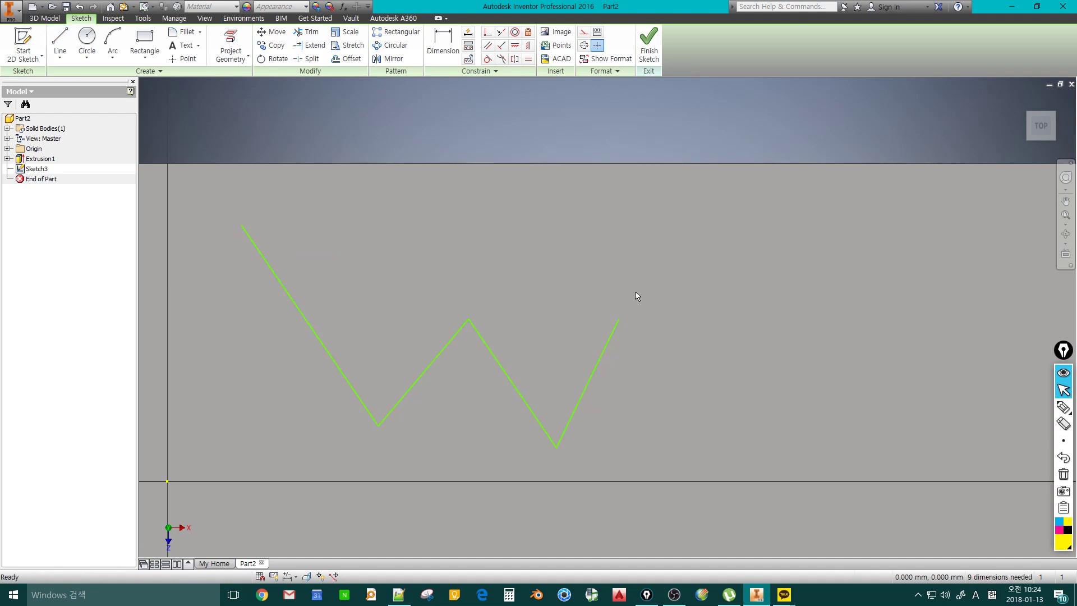
# Step: Close the zigzag with a line between its first and last endpoints, and delete the whole outline from the sketch
pyautogui.click(60, 42)
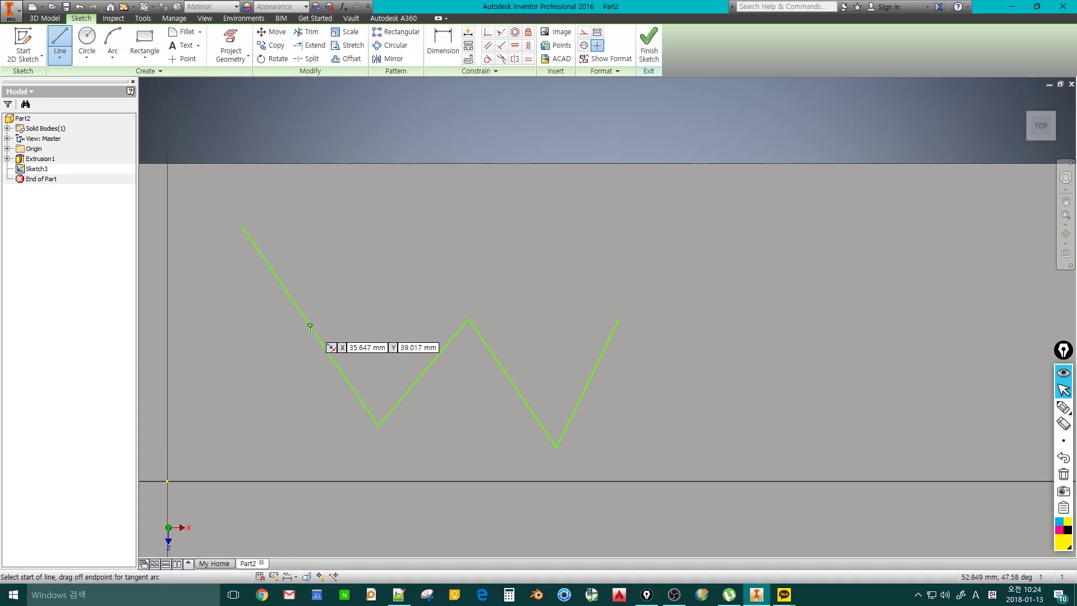
pyautogui.click(241, 225)
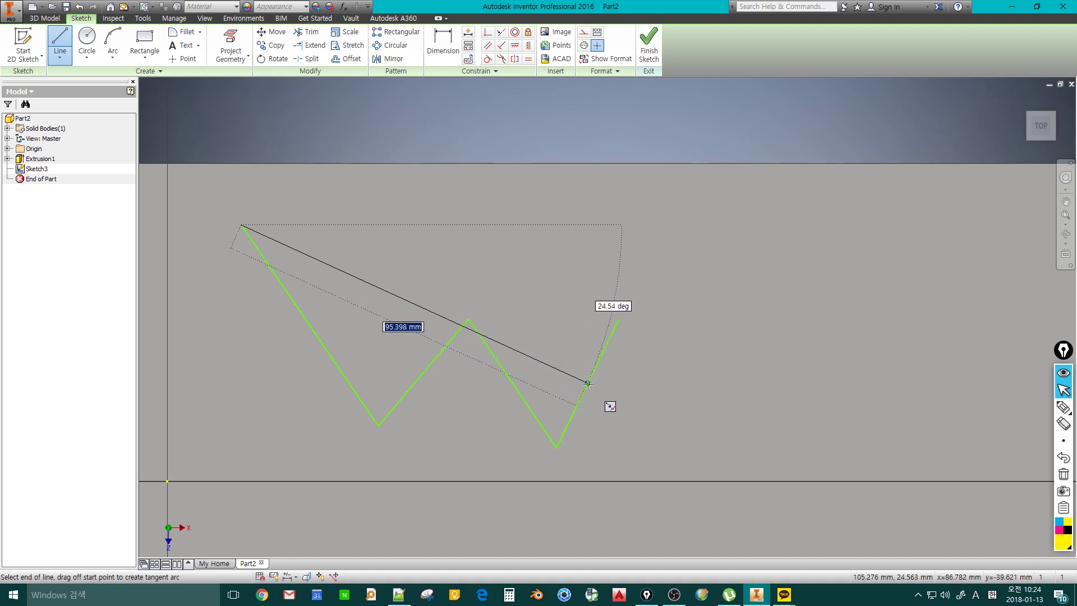
pyautogui.click(619, 318)
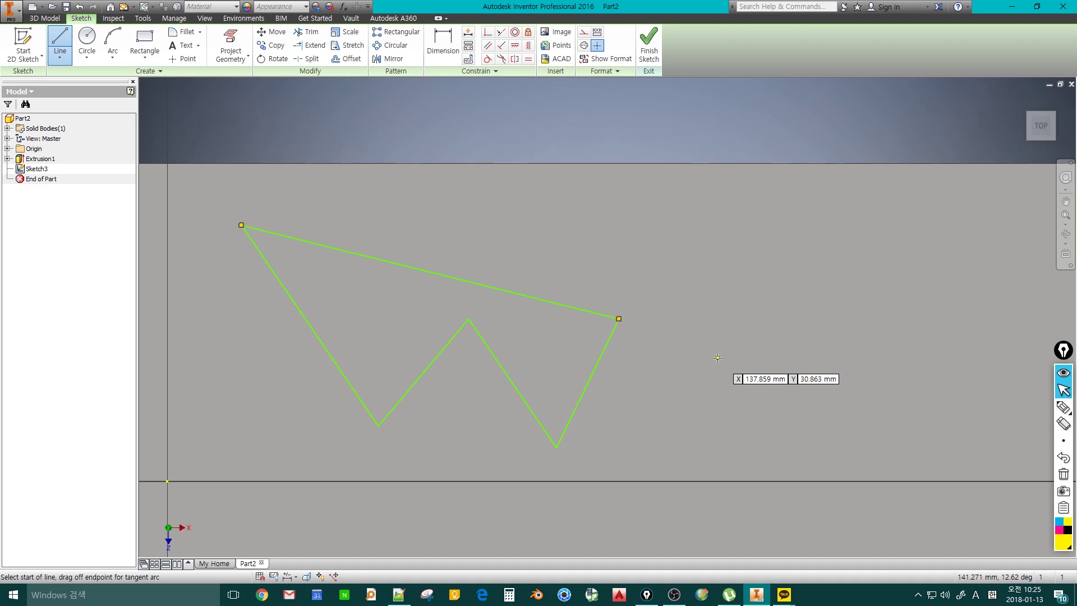
pyautogui.press('Escape')
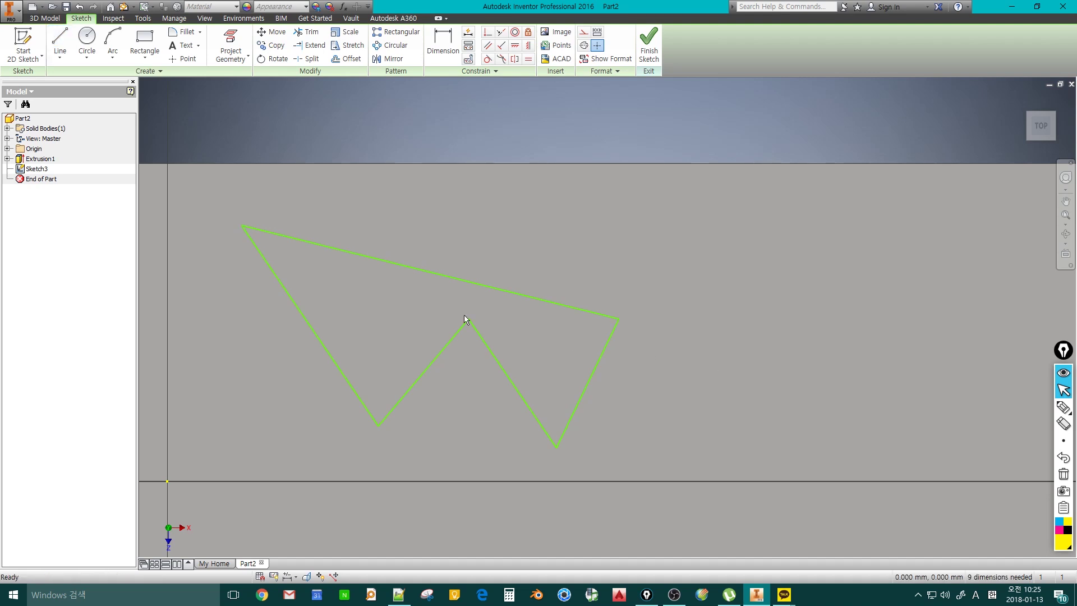
pyautogui.moveTo(203, 197); pyautogui.dragTo(677, 454)
pyautogui.press('Delete')
# Step: Draw a centre-point circle about 50 mm in diameter on the block's top face, and delete it
pyautogui.click(87, 39)
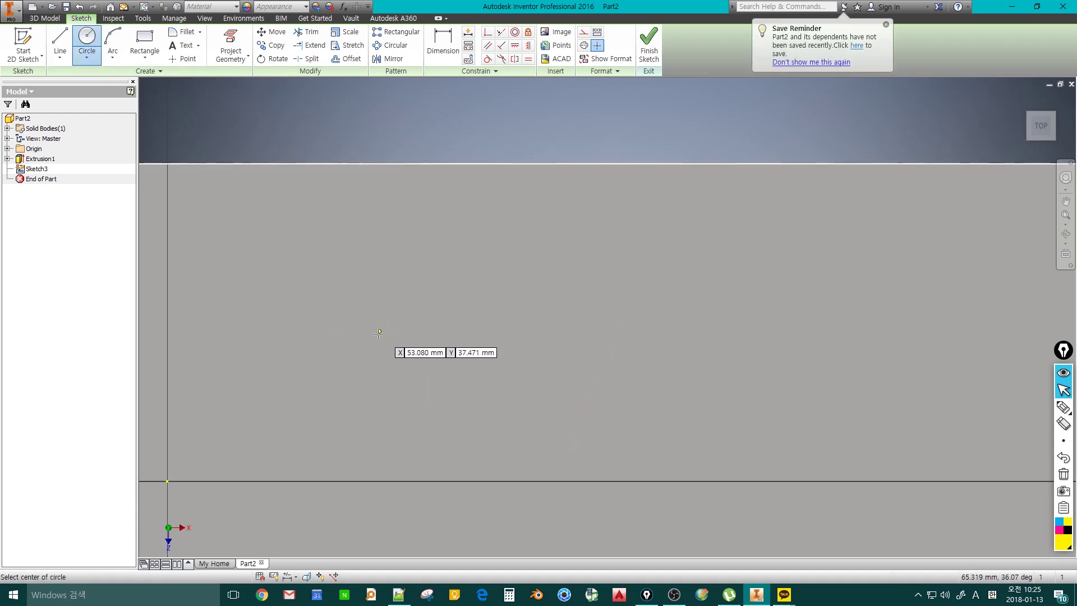
pyautogui.click(382, 328)
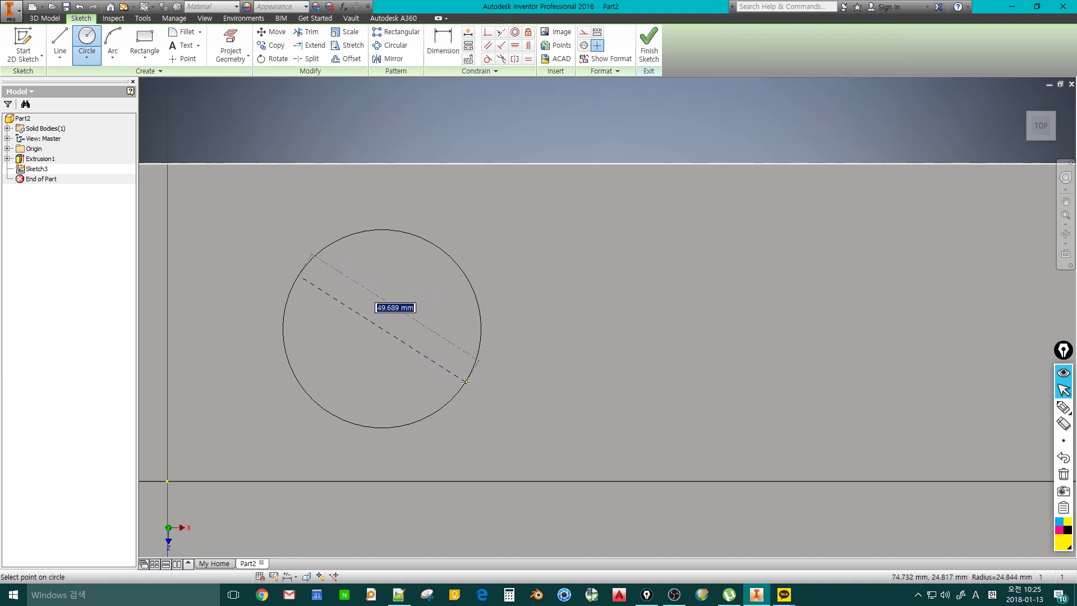
pyautogui.click(464, 380)
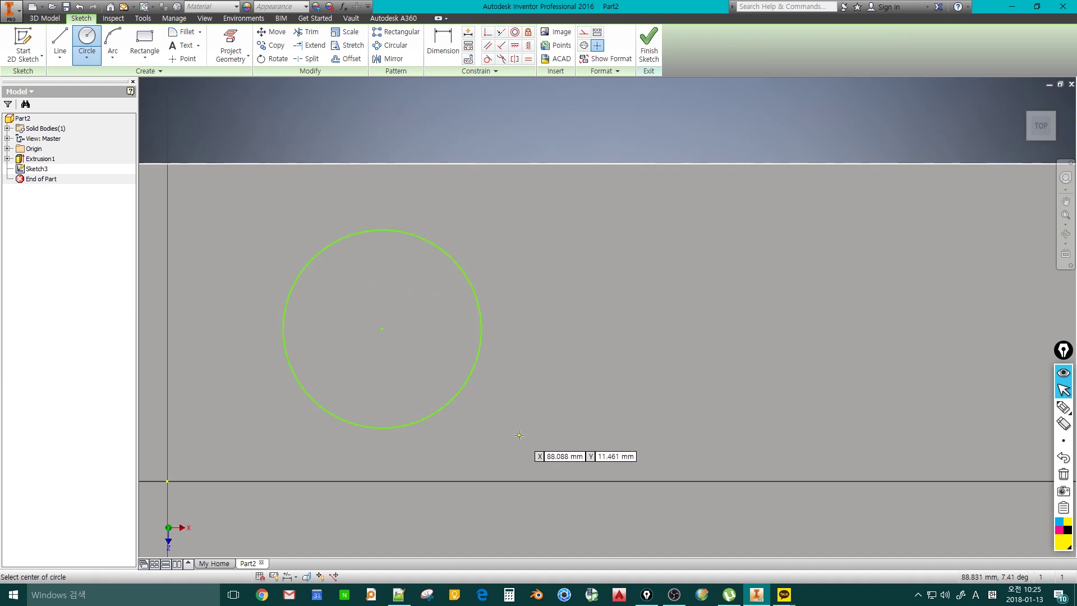
pyautogui.press('Escape')
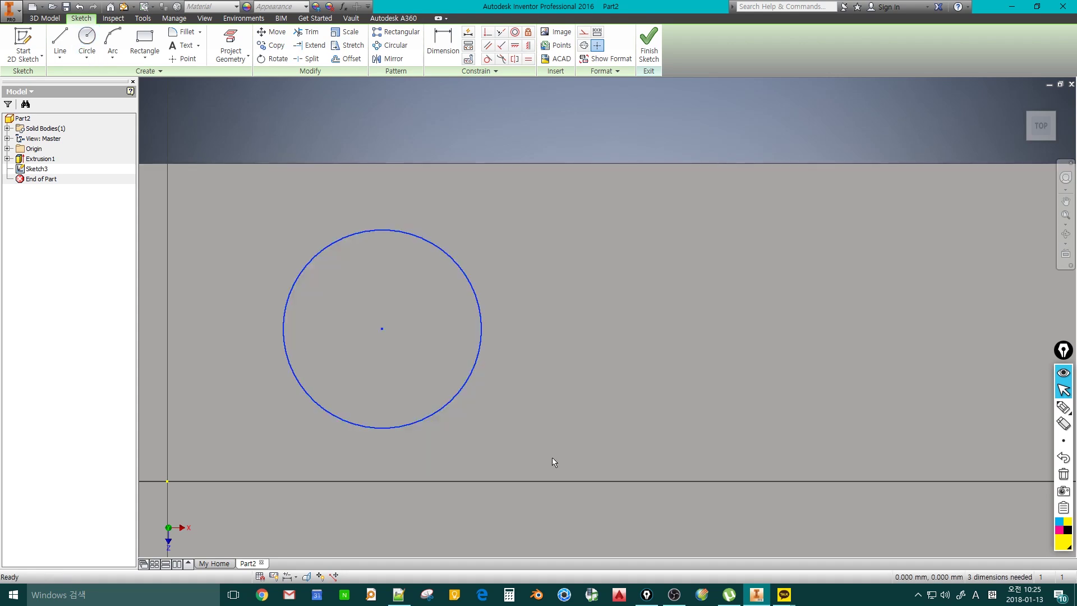
pyautogui.press('Delete')
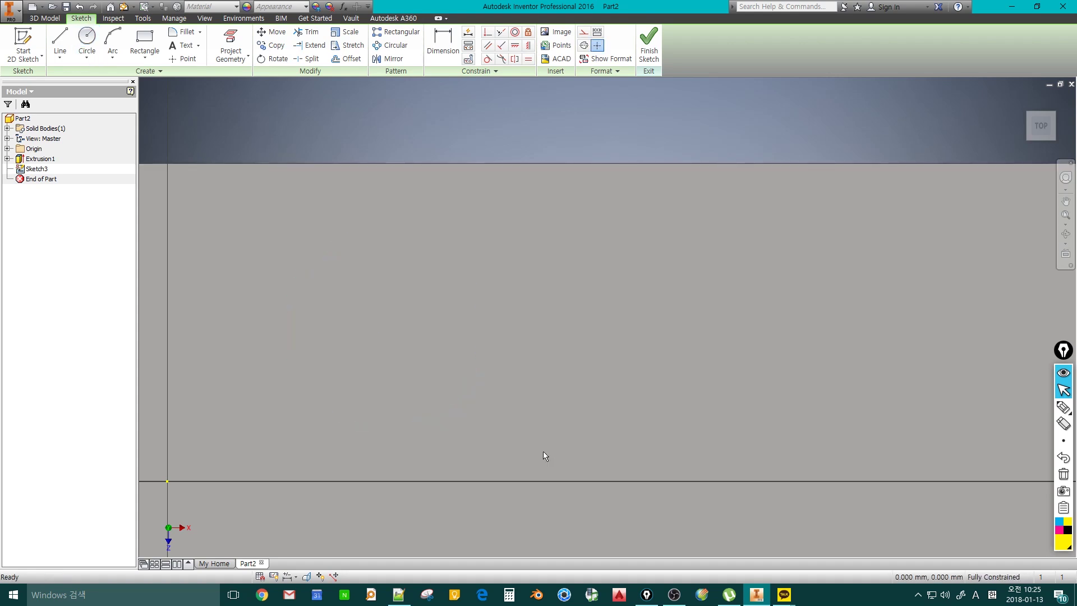
# Step: Draw a two-point rectangle on the top face within the positive X and upper half, and undo it
pyautogui.click(145, 38)
pyautogui.click(266, 234)
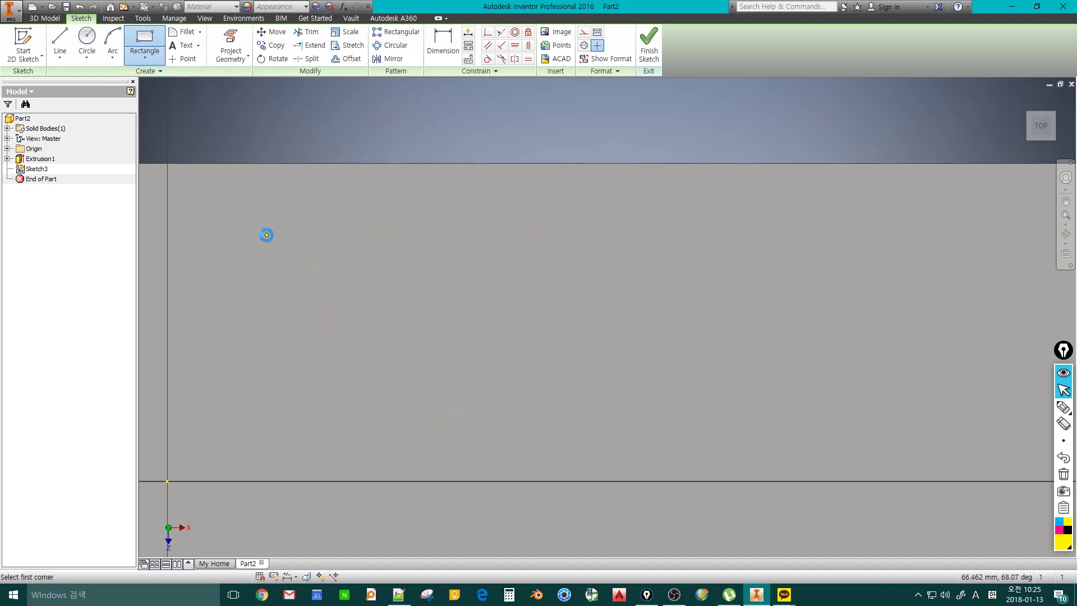
pyautogui.click(525, 410)
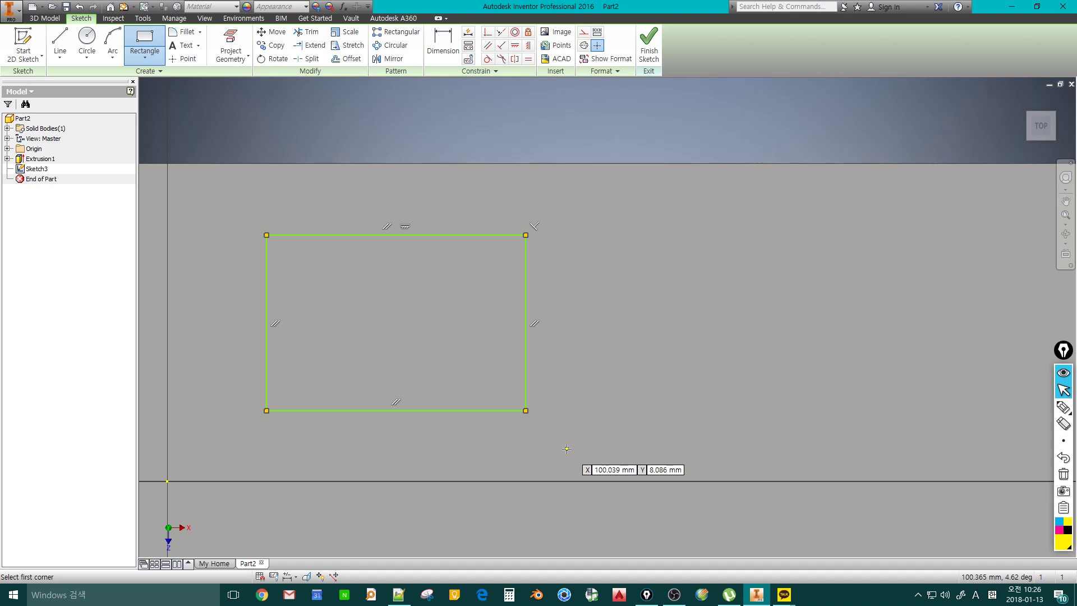
pyautogui.press('Escape')
pyautogui.hotkey('ctrl', 'z')
# Step: Sketch a two-point center rectangle, wider than it is tall, on the block's top face above the X axis
pyautogui.click(145, 56)
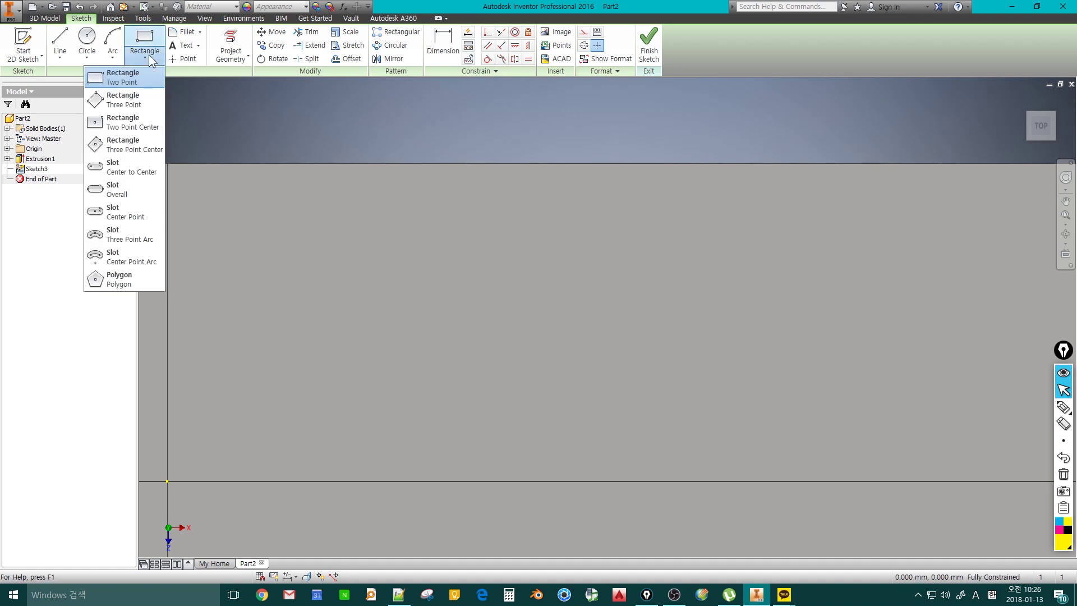
pyautogui.click(124, 129)
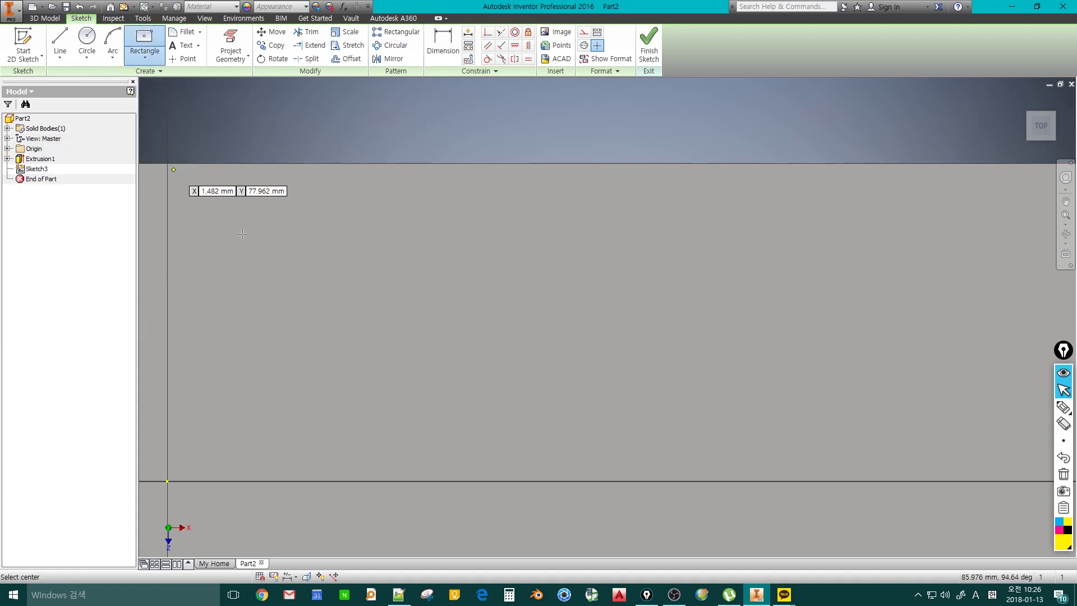
pyautogui.click(436, 340)
pyautogui.click(573, 251)
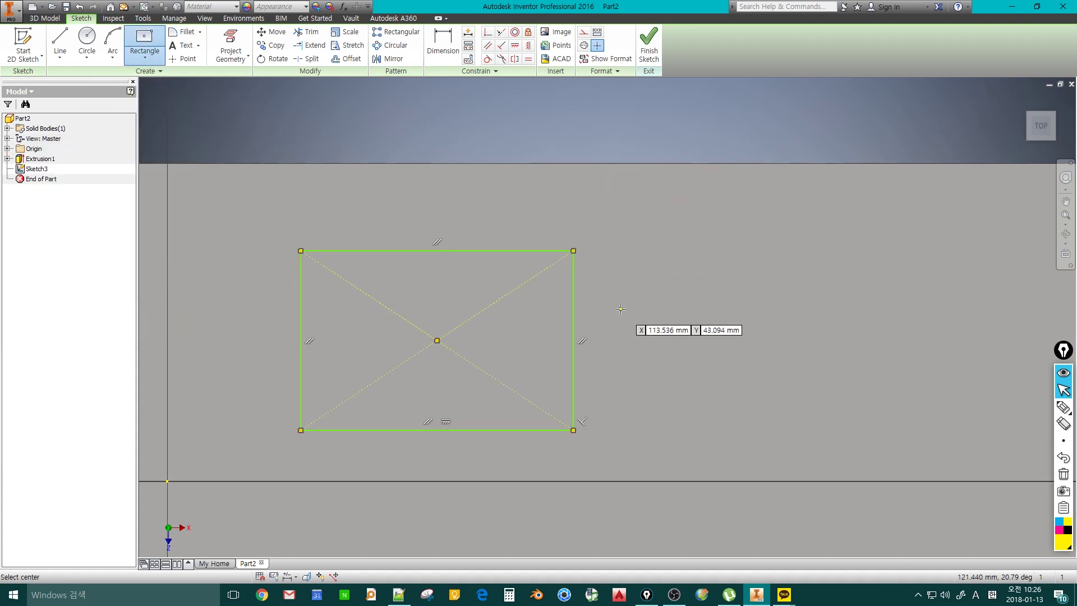
pyautogui.press('Escape')
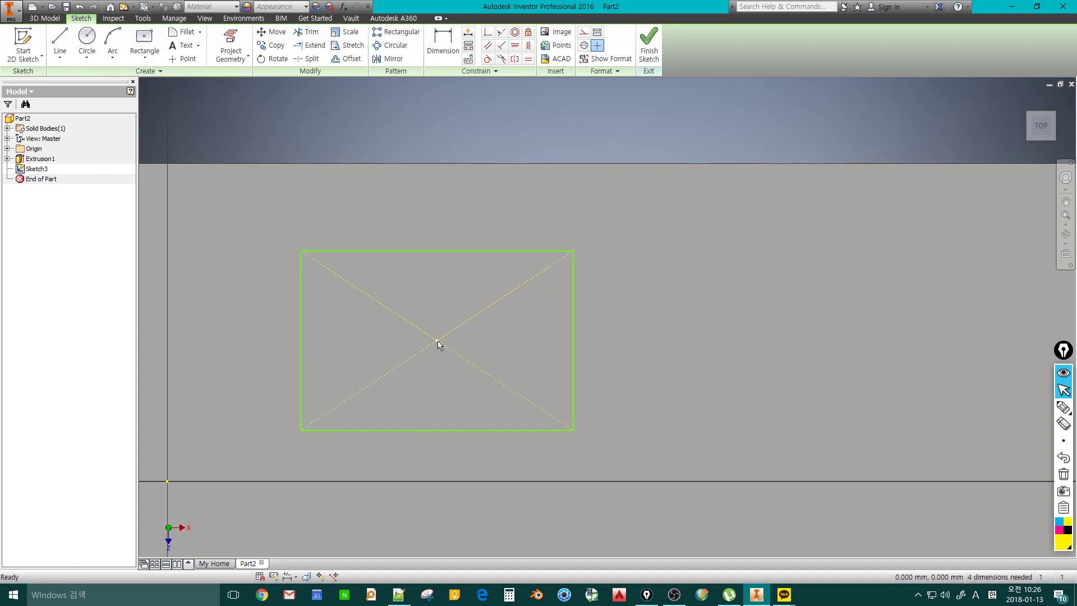
# Step: Examine the center rectangle's two construction diagonals and the point where they cross
pyautogui.click(369, 297)
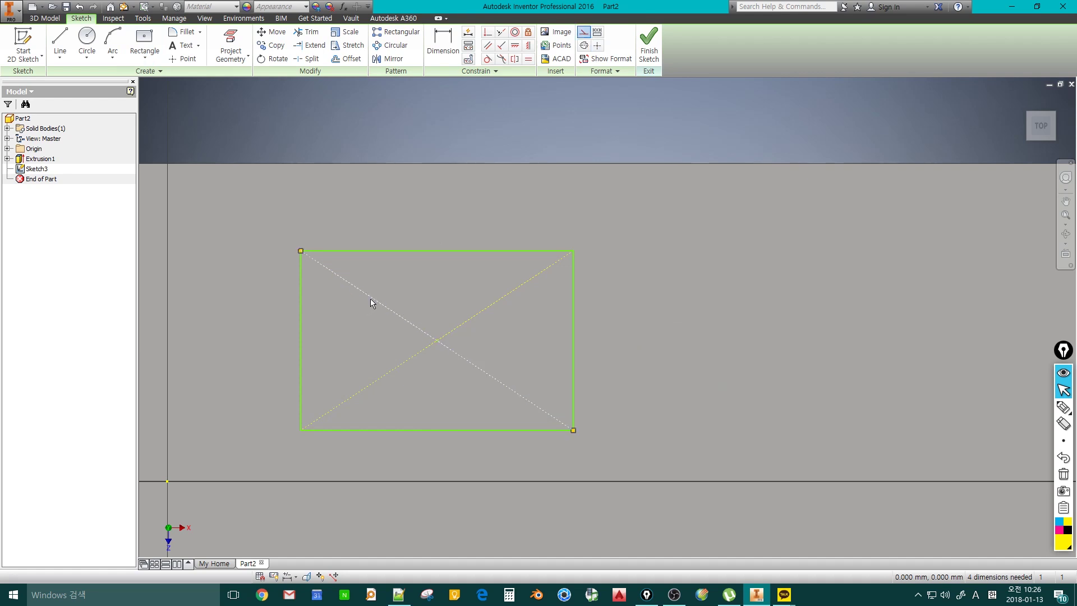
pyautogui.click(478, 314)
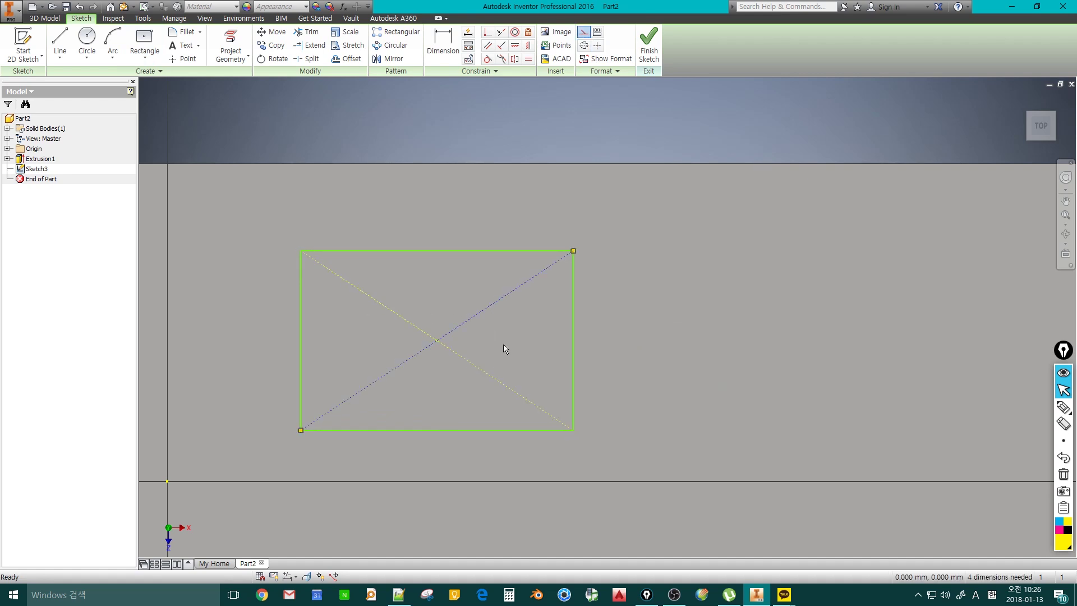
pyautogui.click(491, 355)
pyautogui.click(481, 370)
pyautogui.click(472, 322)
pyautogui.click(496, 337)
# Step: Sketch a center-to-center slot beside the rectangle on its positive X side, slanting upward away from it
pyautogui.click(144, 57)
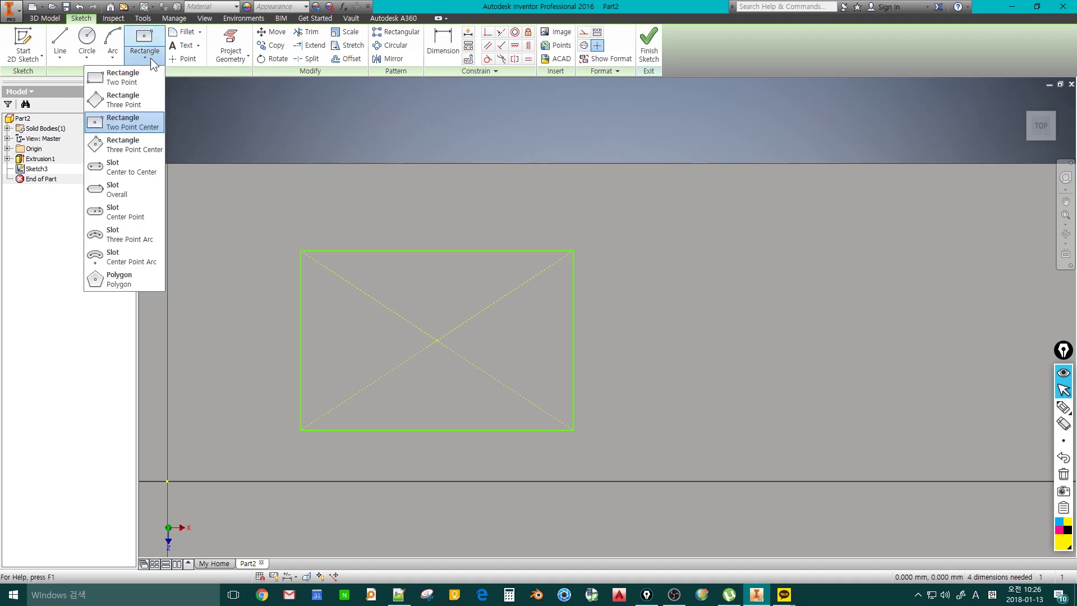
pyautogui.click(132, 170)
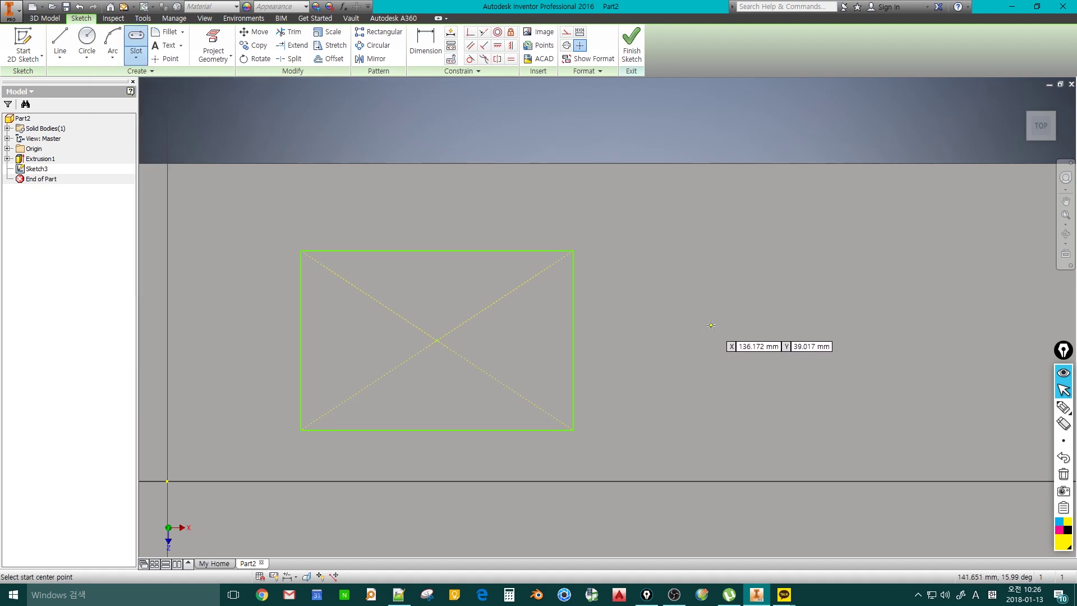
pyautogui.click(740, 317)
pyautogui.click(897, 248)
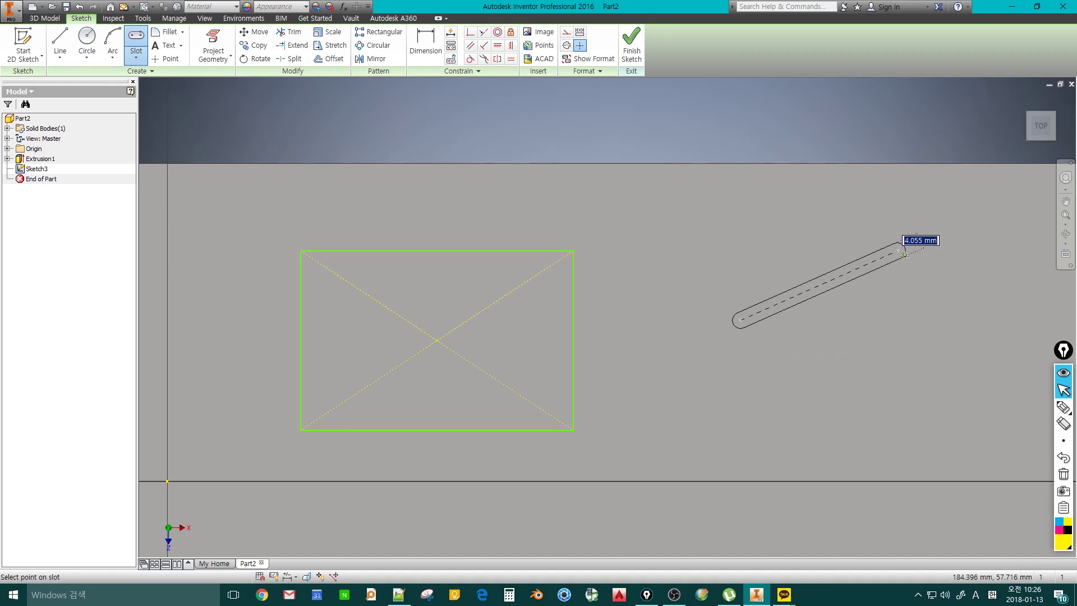
pyautogui.click(942, 263)
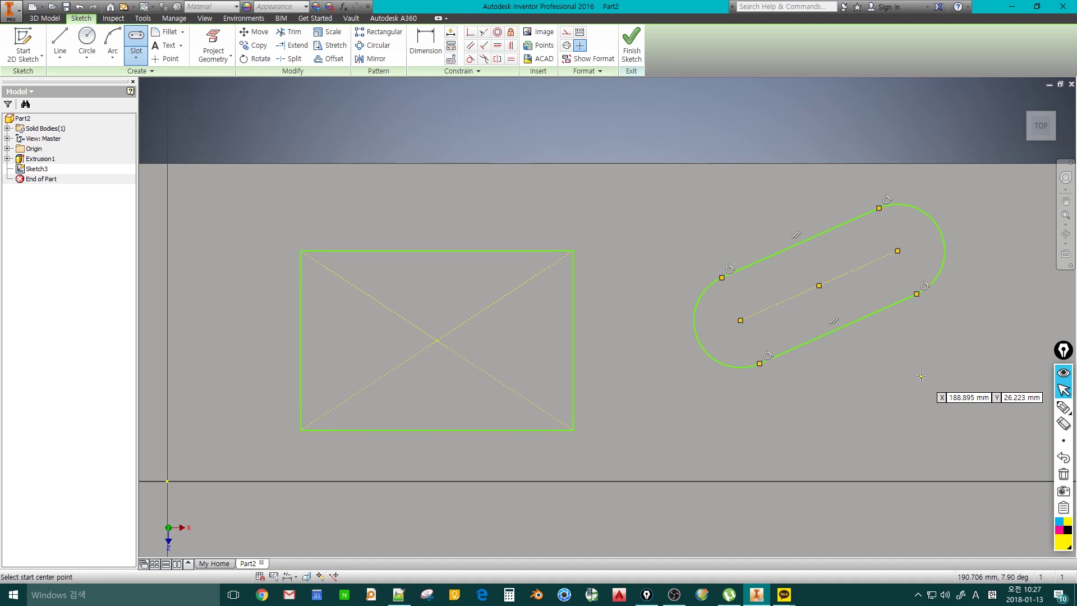
pyautogui.press('Escape')
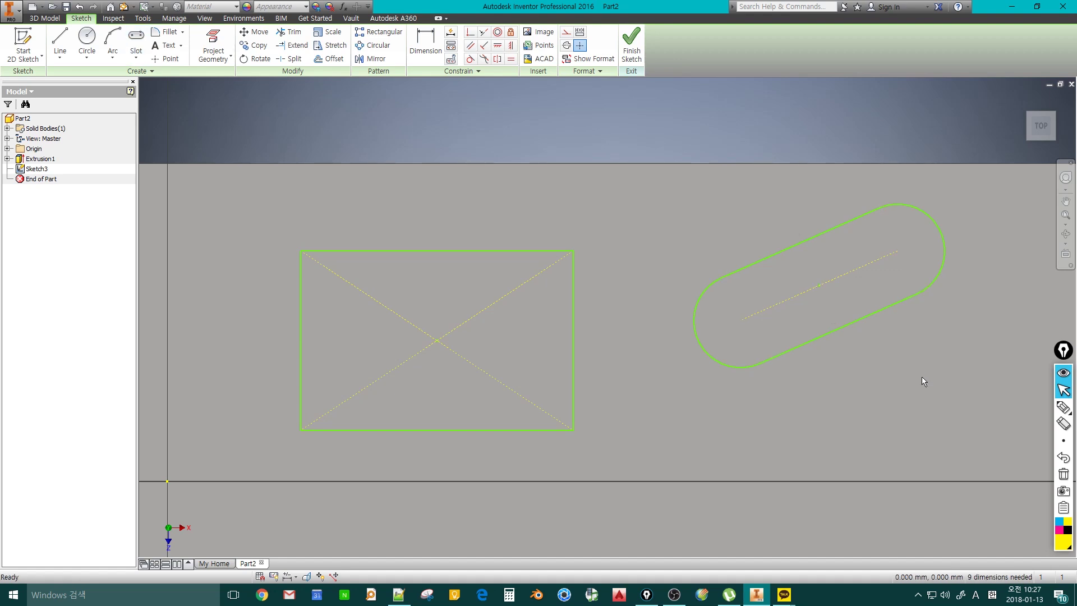
# Step: Fillet three corners of the rectangle with a 10 mm radius, leaving the lower corner nearest the origin sharp
pyautogui.click(167, 32)
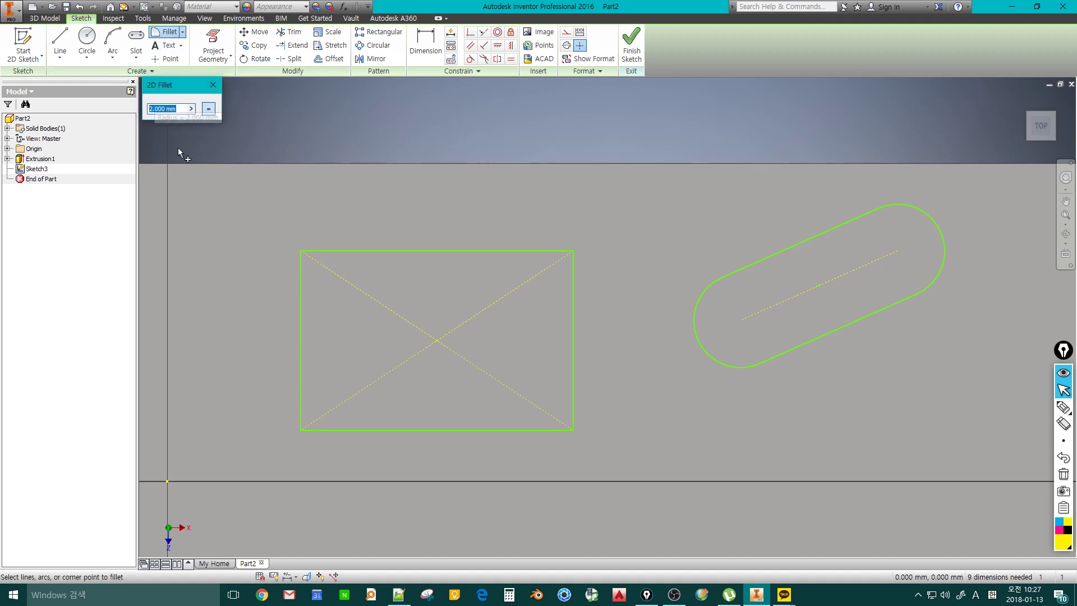
pyautogui.write('10')
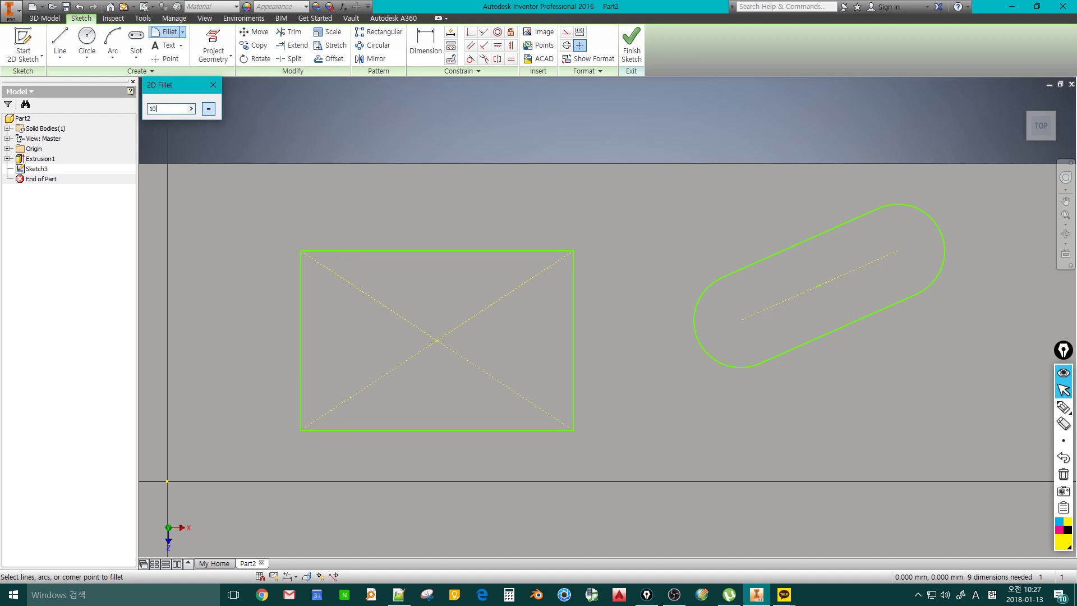
pyautogui.click(301, 259)
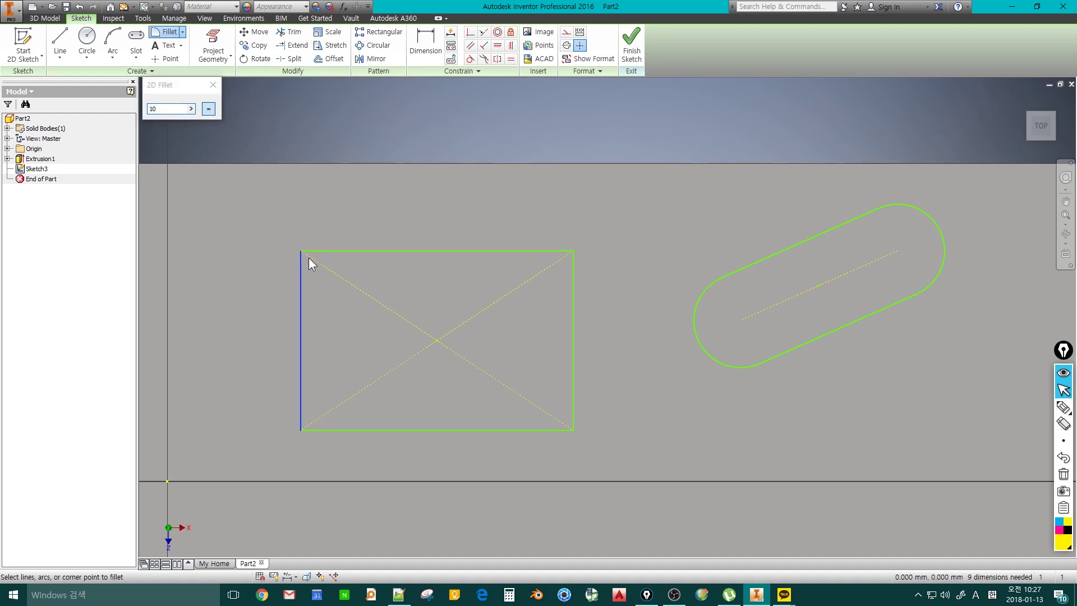
pyautogui.click(324, 250)
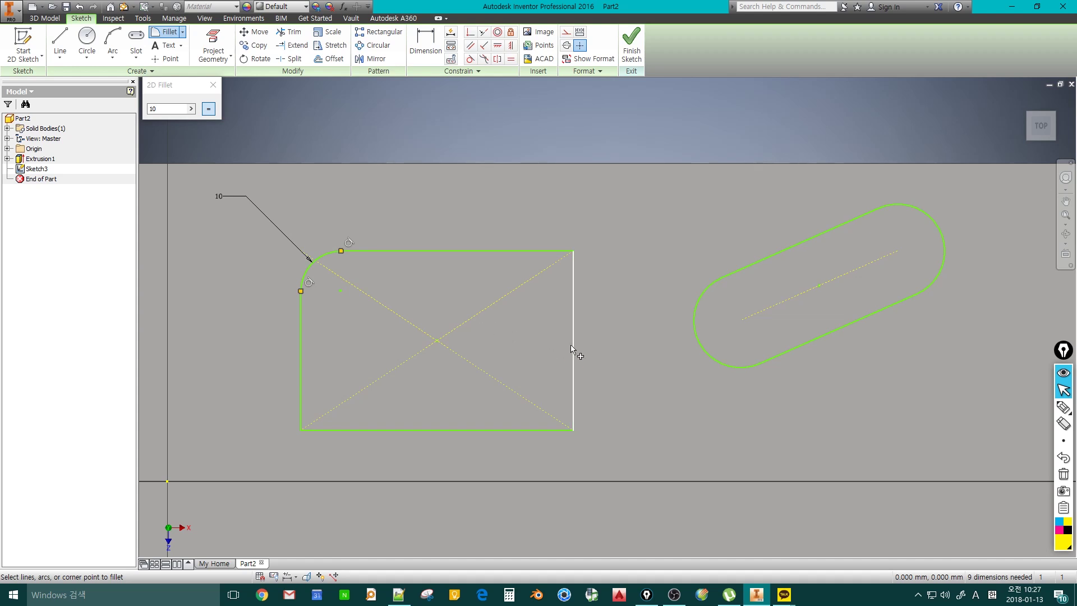
pyautogui.click(572, 275)
pyautogui.click(547, 251)
pyautogui.click(572, 402)
pyautogui.click(548, 429)
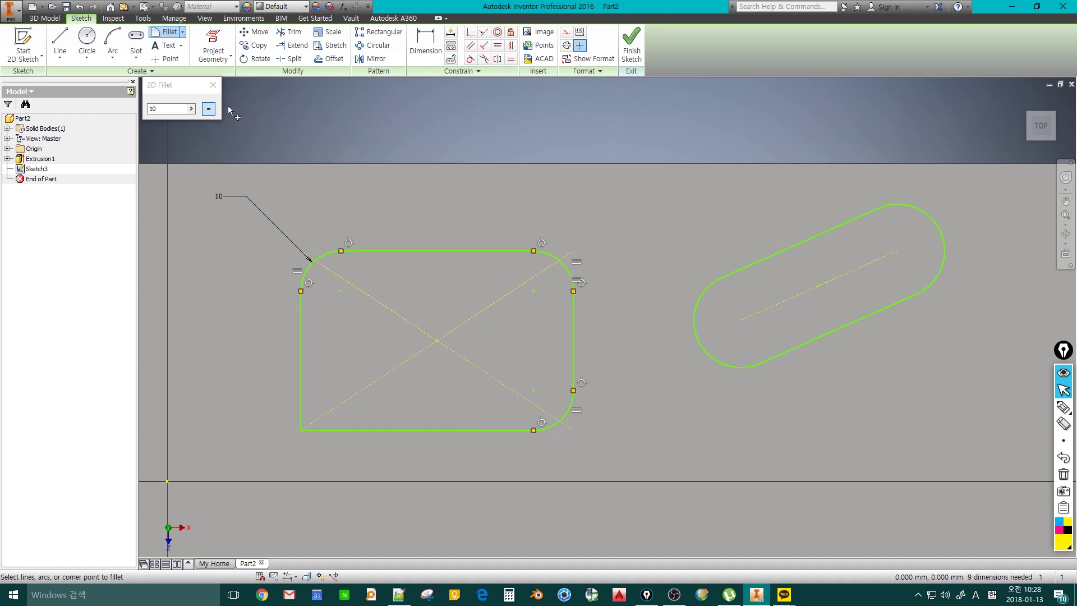
pyautogui.press('Escape')
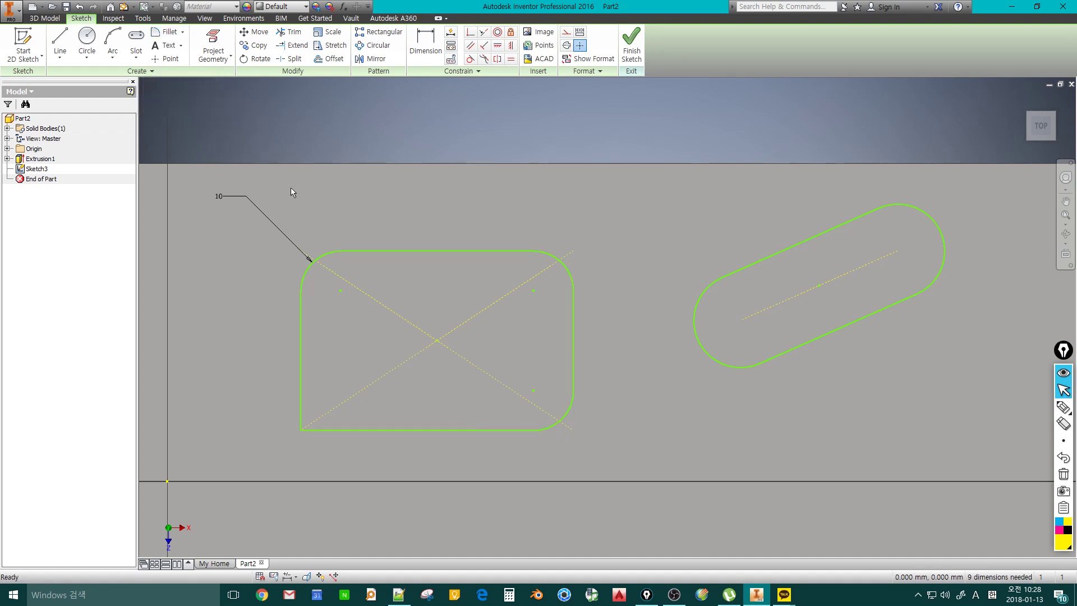
# Step: Set the rectangle's fillet radius dimension to 15 mm
pyautogui.click(219, 198)
pyautogui.doubleClick(220, 197)
pyautogui.write('15')
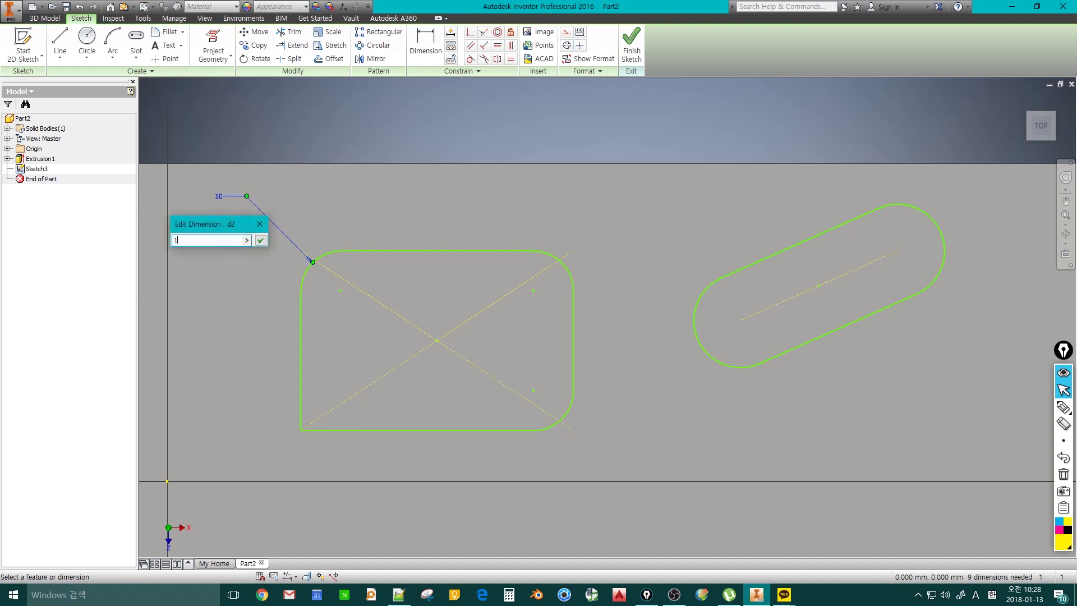
pyautogui.press('Return')
pyautogui.scroll(3, 363, 295)
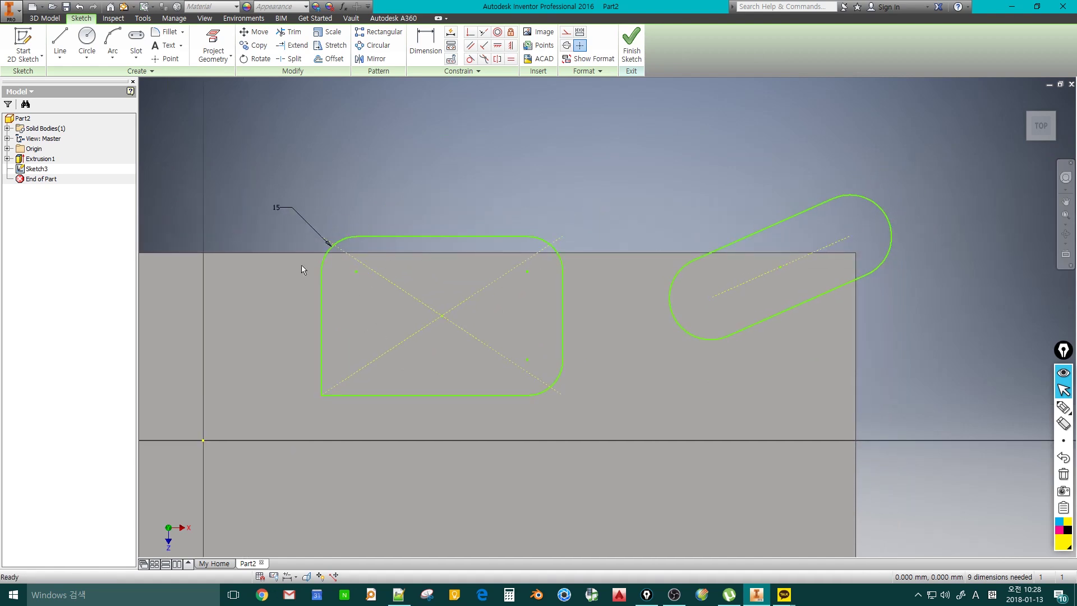
# Step: Set the rectangle's fillet radius dimension back to 10 mm
pyautogui.click(275, 208)
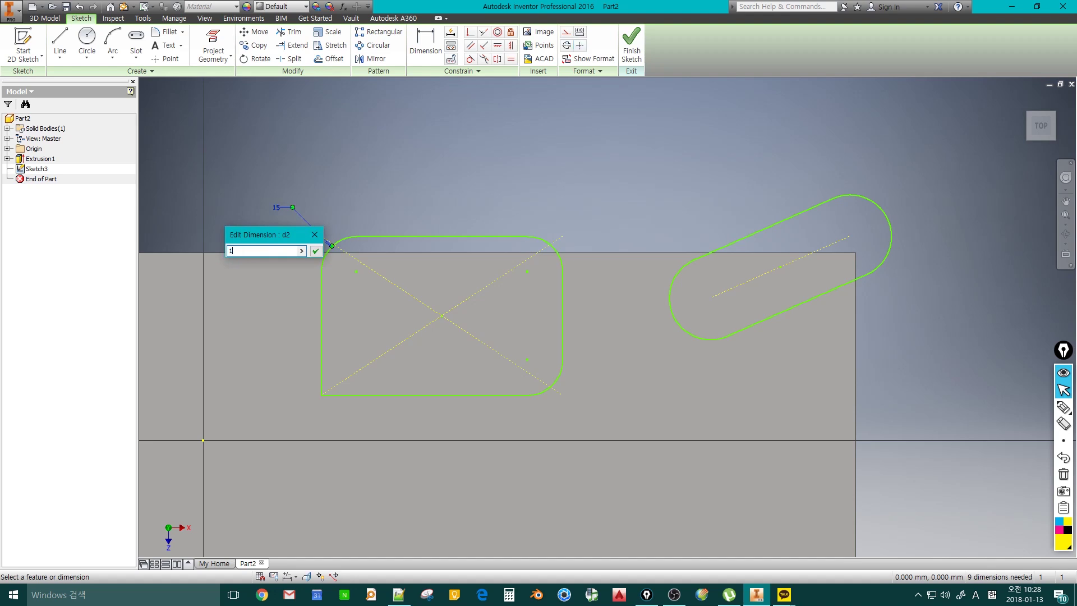
pyautogui.write('10')
pyautogui.press('Return')
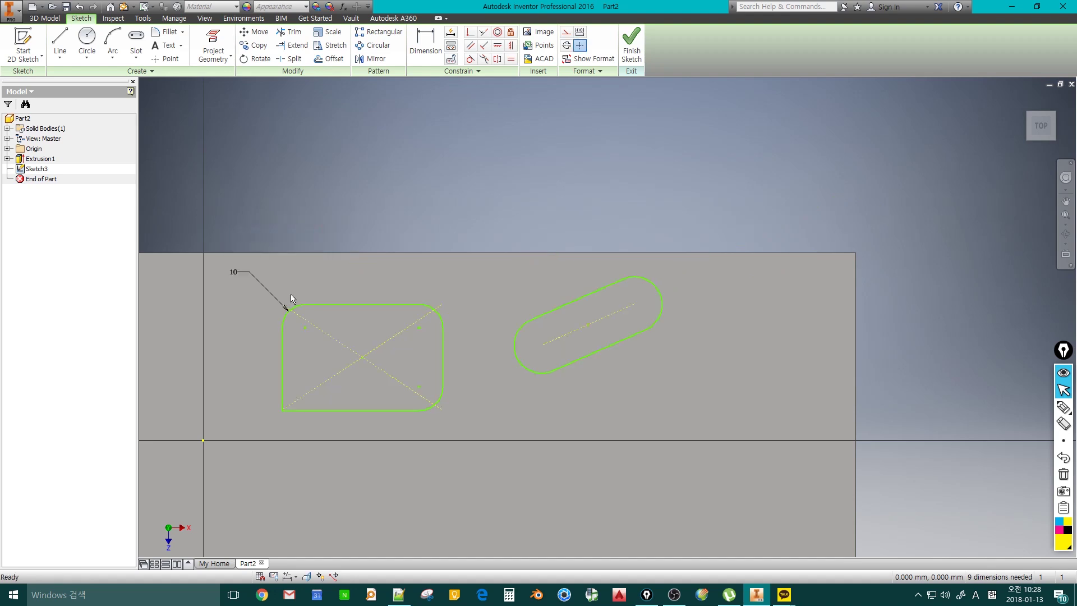
pyautogui.moveTo(291, 293)
pyautogui.mouseDown(button='middle')
pyautogui.moveTo(354, 349)
pyautogui.moveTo(397, 361)
pyautogui.mouseUp(button='middle')
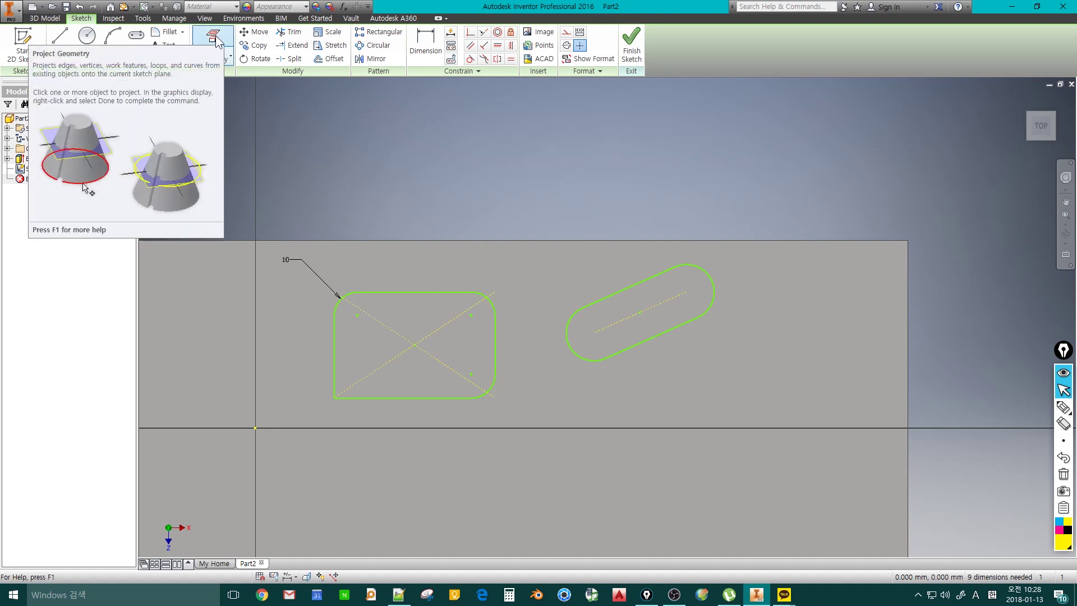
pyautogui.scroll(-4, 644, 289)
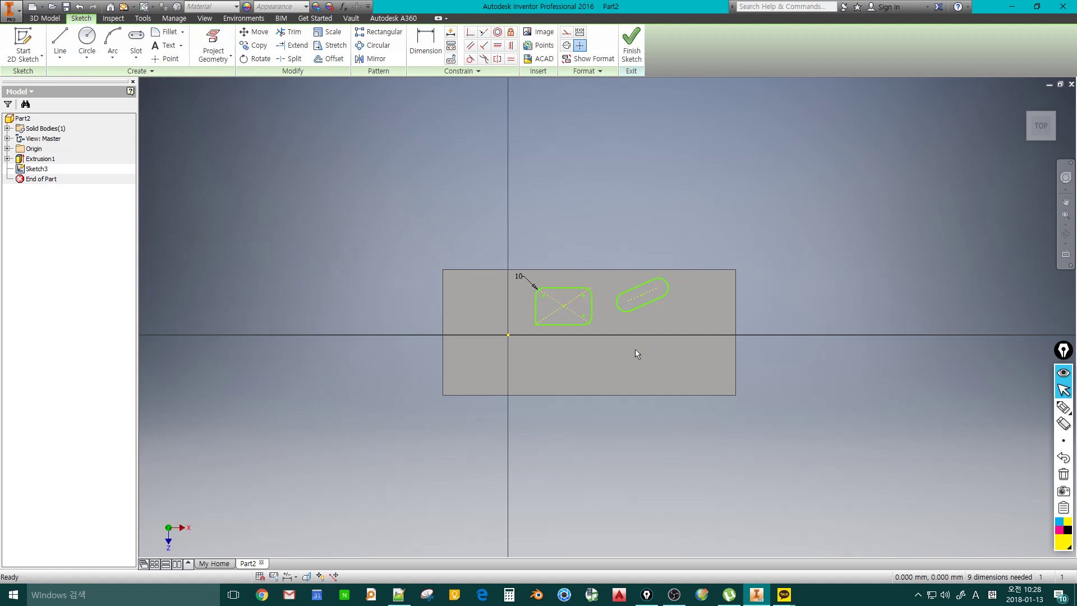
pyautogui.moveTo(635, 349)
pyautogui.keyDown('shift'); pyautogui.mouseDown(button='middle')
pyautogui.moveTo(560, 353)
pyautogui.moveTo(629, 305)
pyautogui.moveTo(620, 310)
pyautogui.moveTo(673, 347)
pyautogui.moveTo(637, 365)
pyautogui.moveTo(588, 387)
pyautogui.moveTo(877, 208)
pyautogui.mouseUp(button='middle'); pyautogui.keyUp('shift')
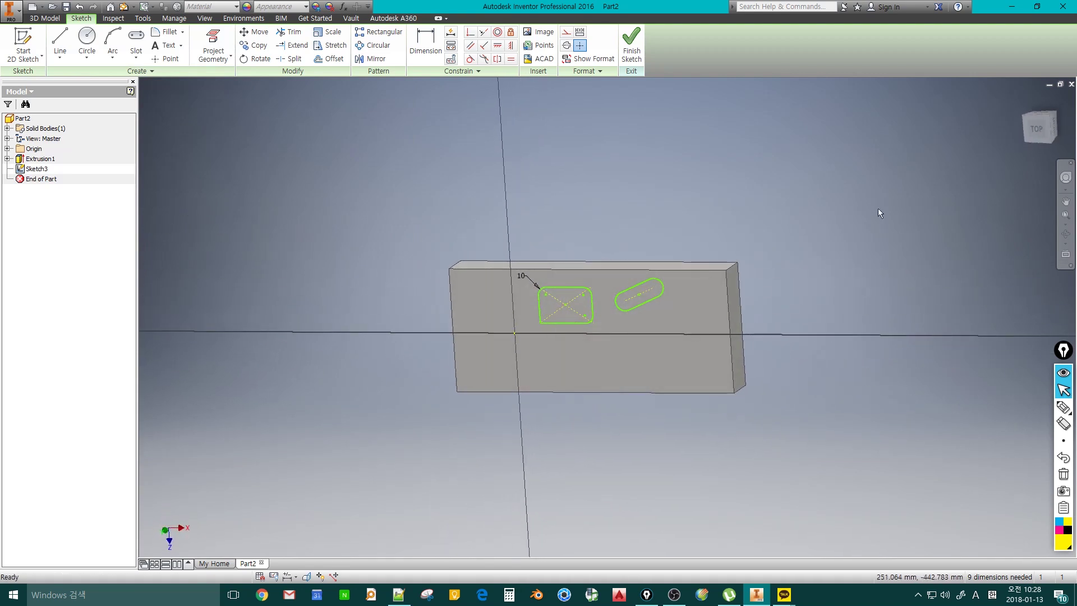
# Step: Project the top face's short edge on the negative X side into the sketch
pyautogui.click(1032, 129)
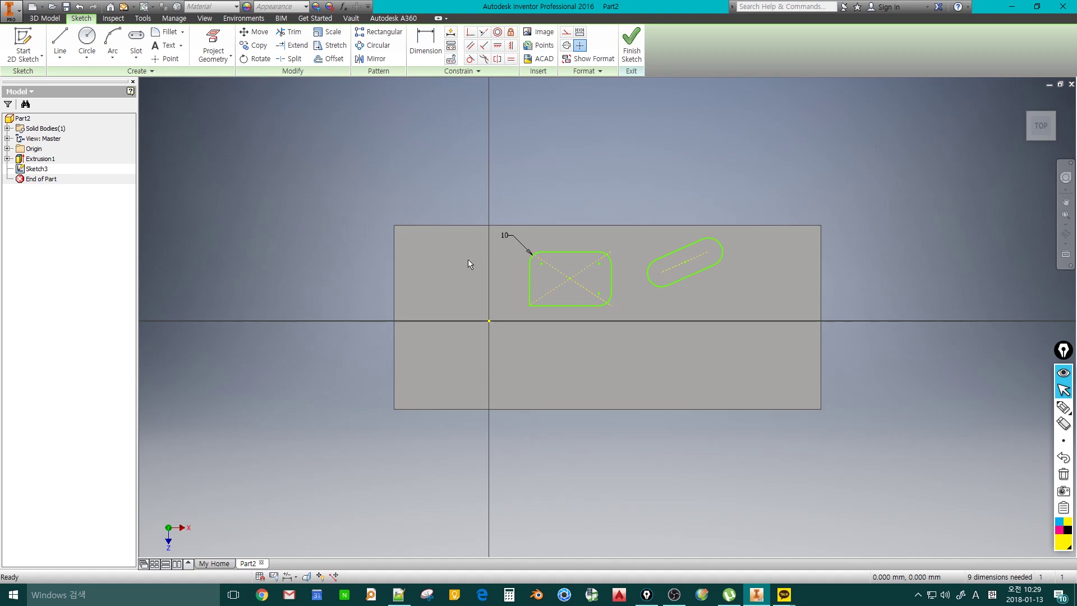
pyautogui.moveTo(468, 259)
pyautogui.keyDown('shift'); pyautogui.mouseDown(button='middle')
pyautogui.moveTo(435, 286)
pyautogui.moveTo(446, 308)
pyautogui.mouseUp(button='middle'); pyautogui.keyUp('shift')
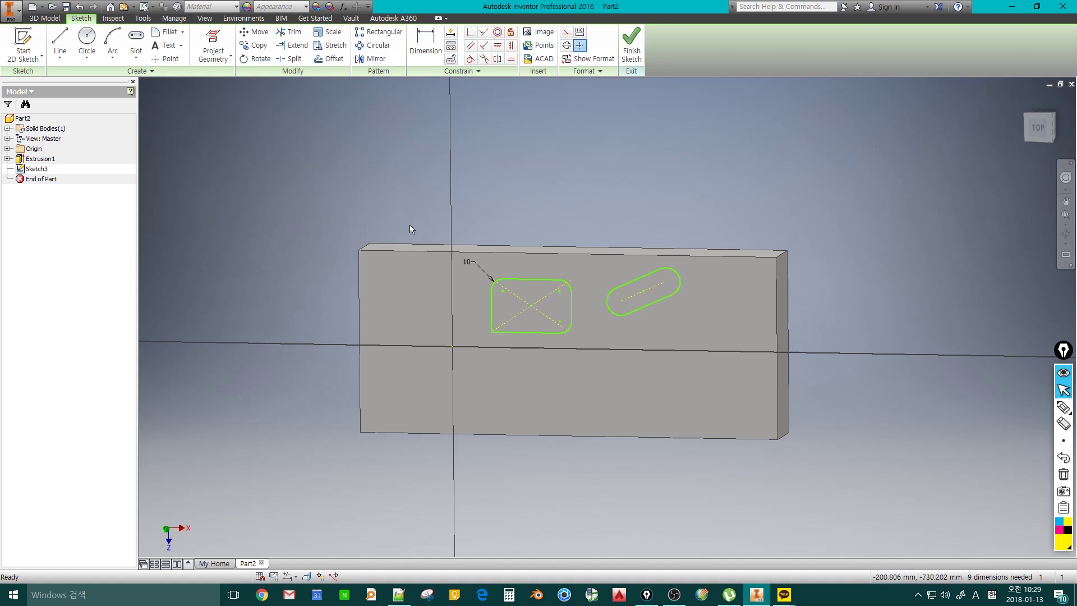
pyautogui.click(213, 45)
pyautogui.click(358, 295)
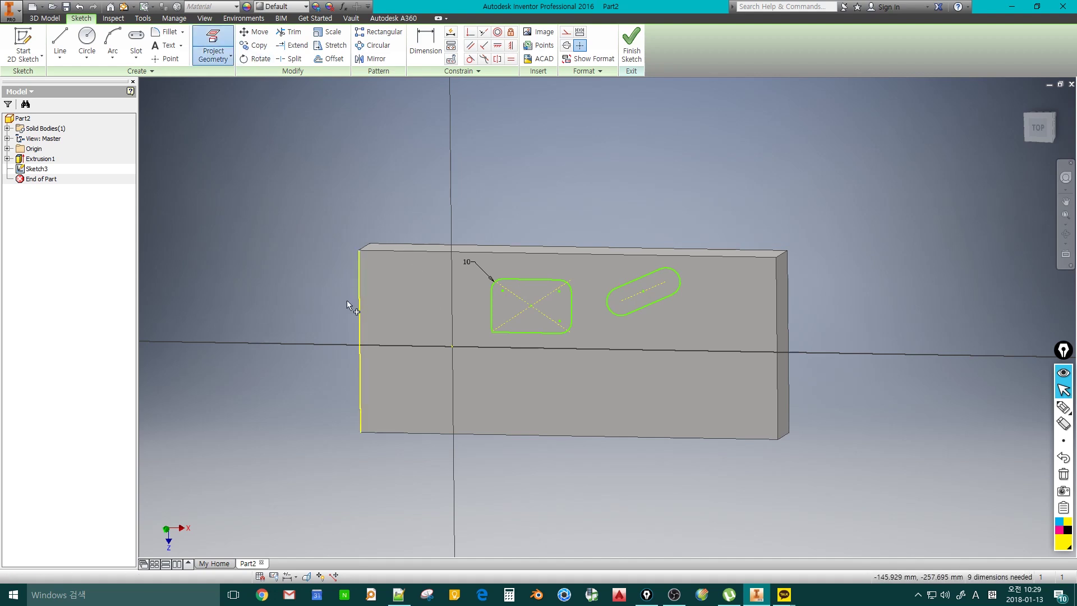
pyautogui.keyDown('shift'); pyautogui.moveTo(288, 284); pyautogui.dragTo(328, 255, button='middle'); pyautogui.keyUp('shift')
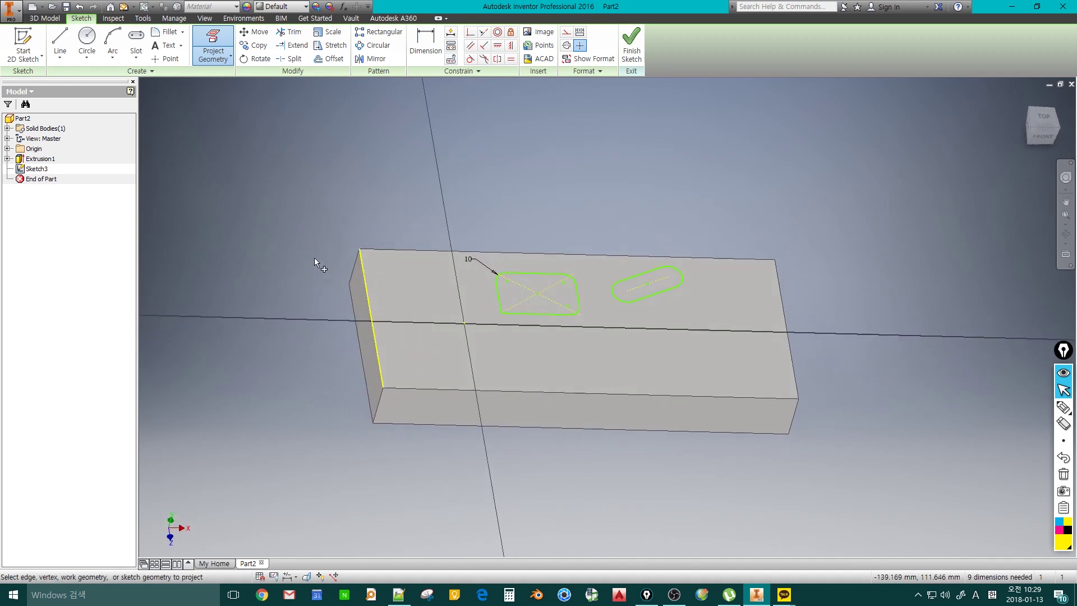
pyautogui.click(1042, 116)
pyautogui.scroll(1, 463, 268)
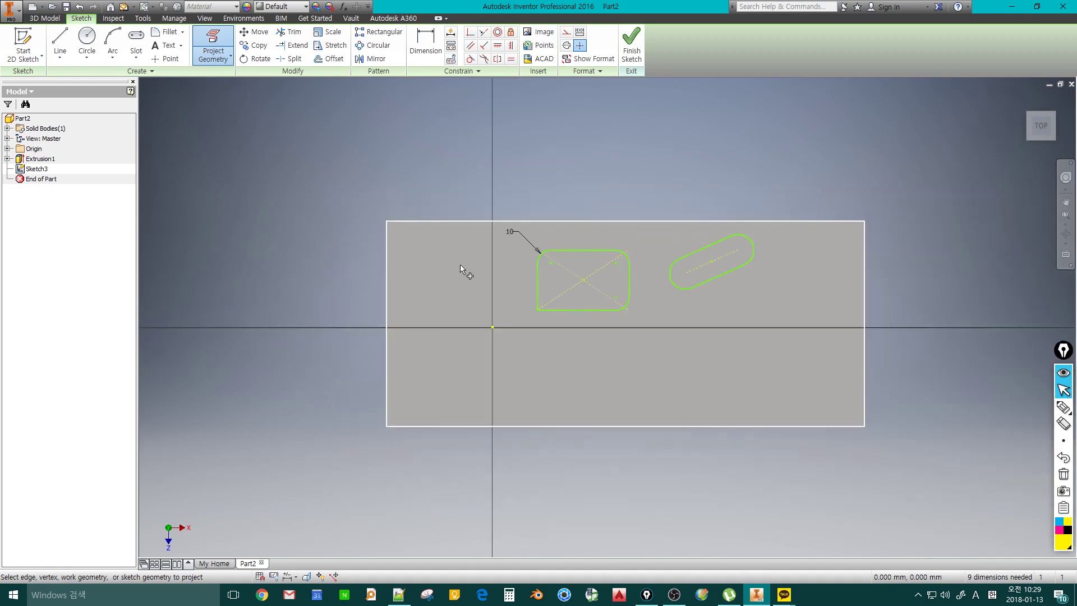
pyautogui.moveTo(464, 270); pyautogui.dragTo(280, 305, button='middle')
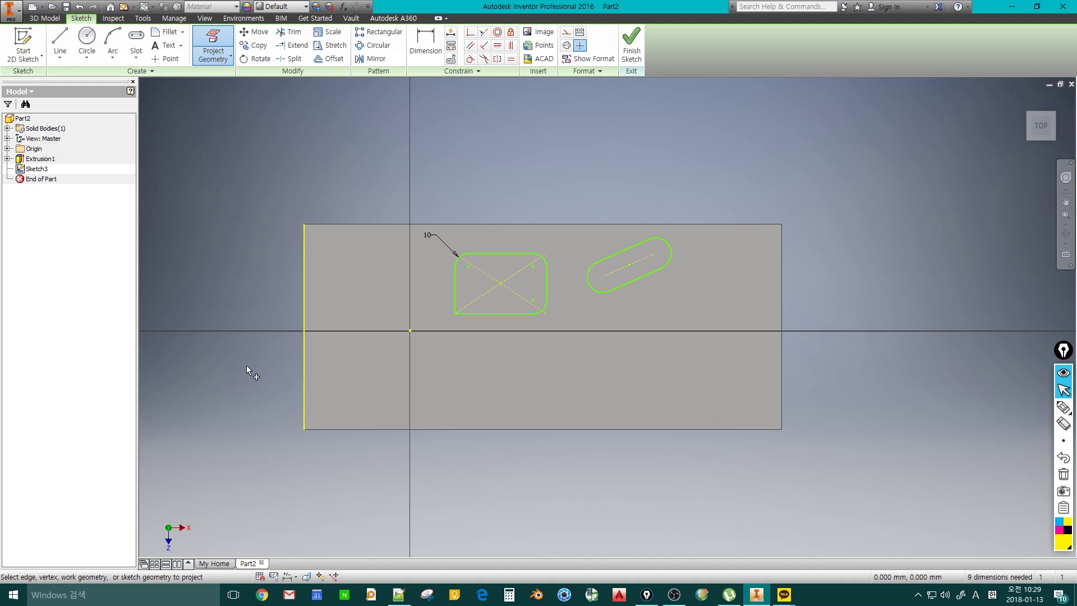
pyautogui.press('Escape')
# Step: Dimension the gap between the rectangle's upper line and the adjacent long edge of the block face, keeping the distance as drawn
pyautogui.click(425, 42)
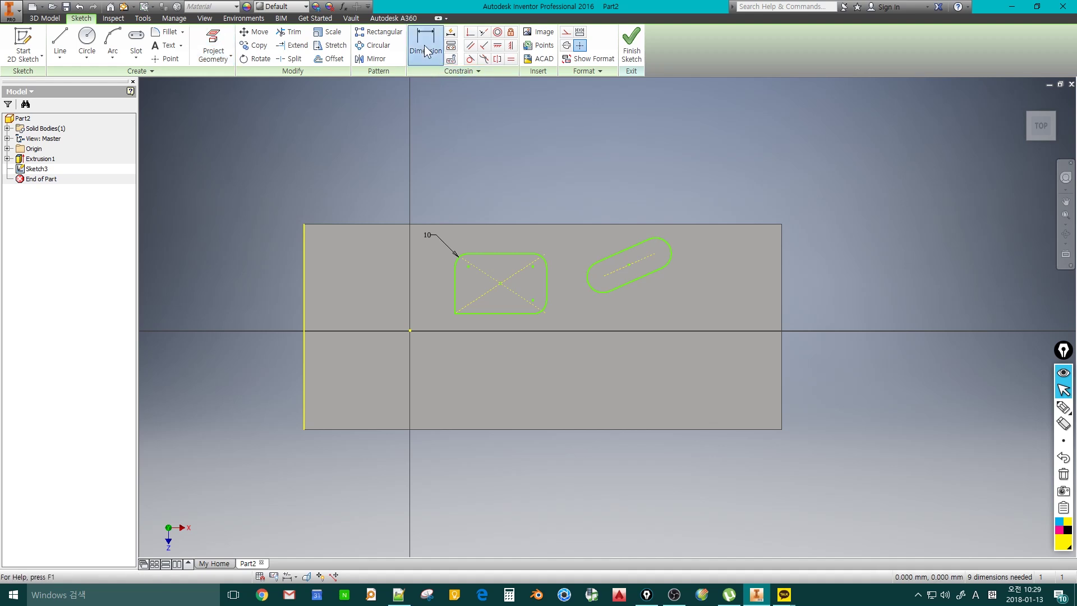
pyautogui.click(496, 254)
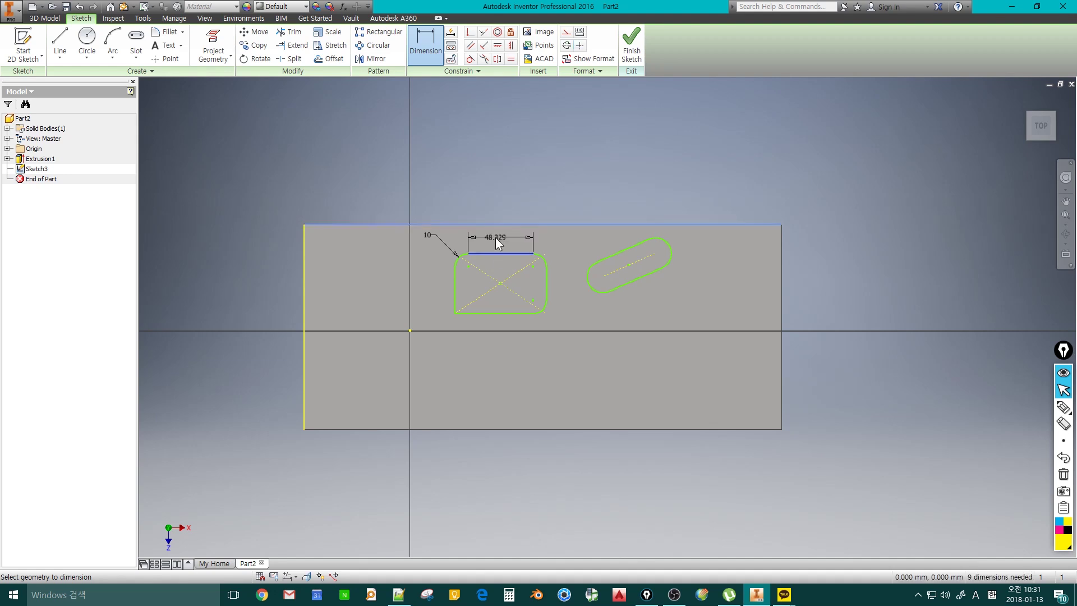
pyautogui.click(495, 225)
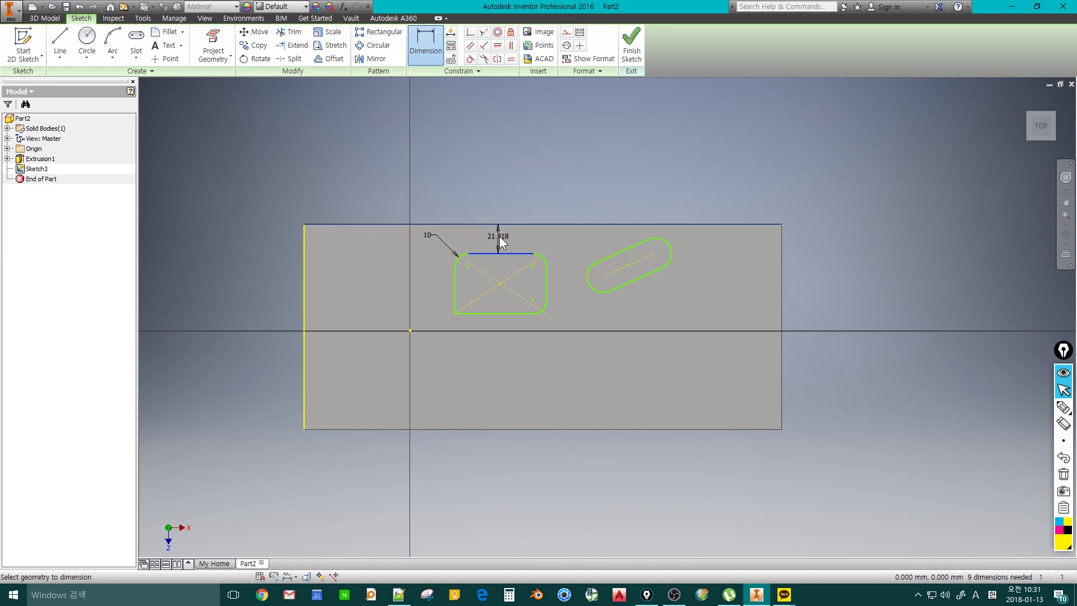
pyautogui.click(516, 236)
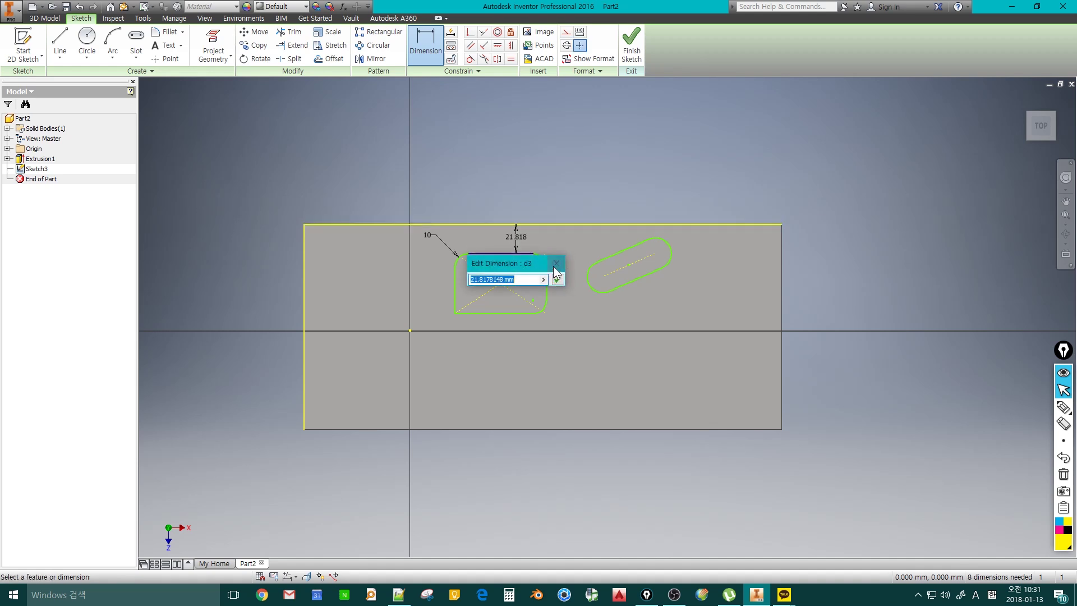
pyautogui.click(554, 265)
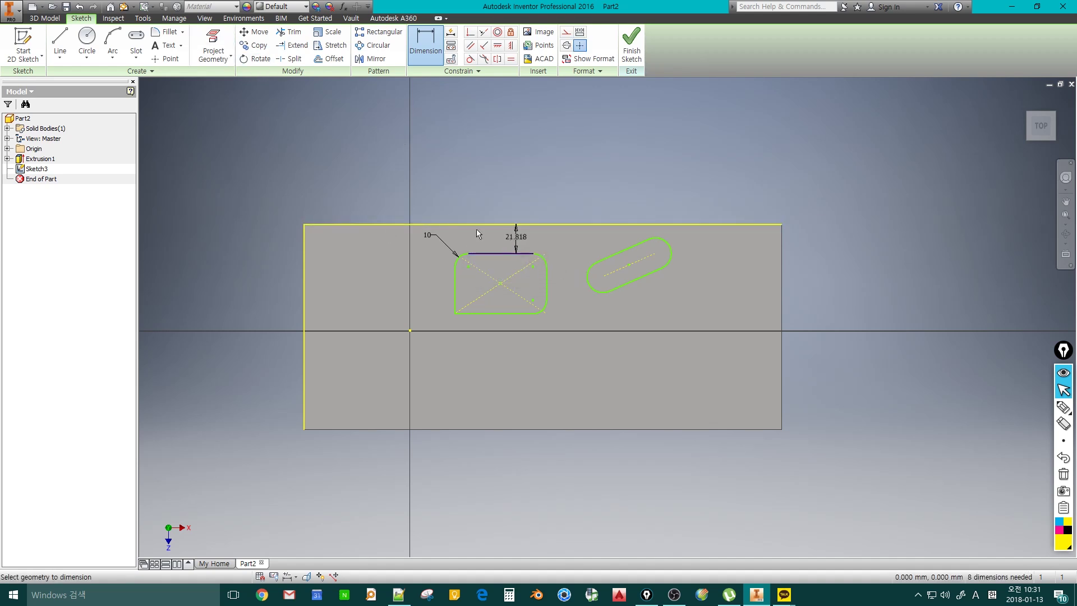
pyautogui.scroll(3, 516, 239)
pyautogui.scroll(-4, 493, 235)
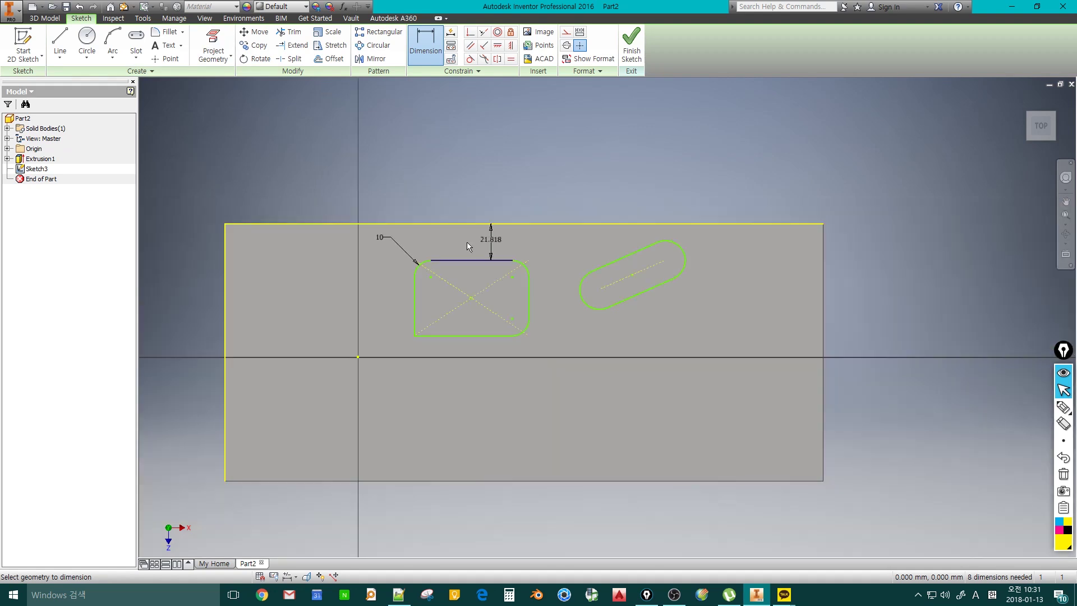
pyautogui.press('Escape')
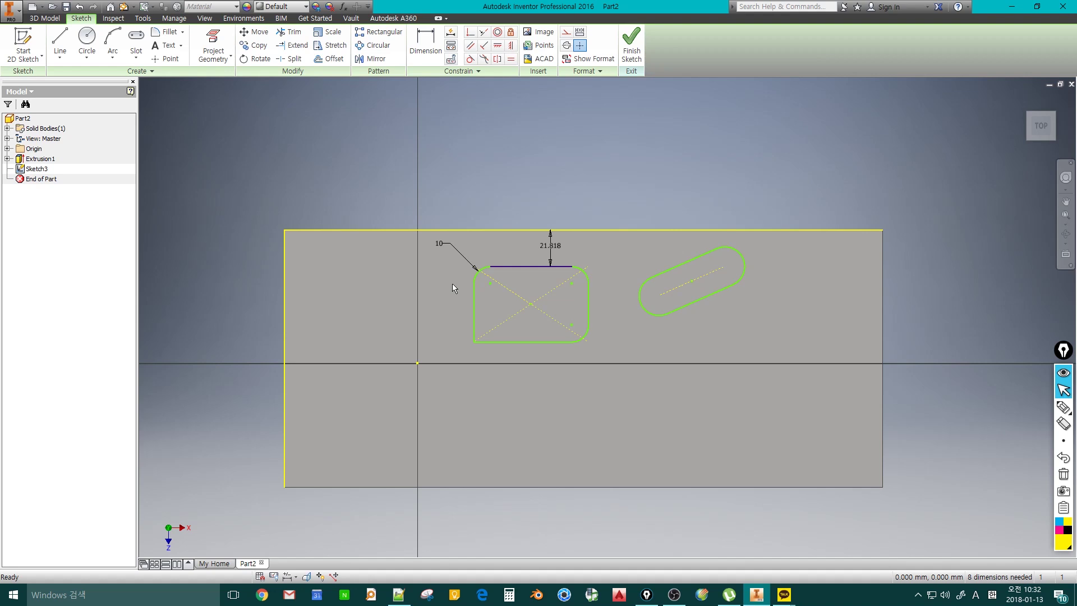
# Step: Select two adjacent sides of the filleted rectangle together, and window-select the whole rectangle before clearing the selection
pyautogui.click(473, 304)
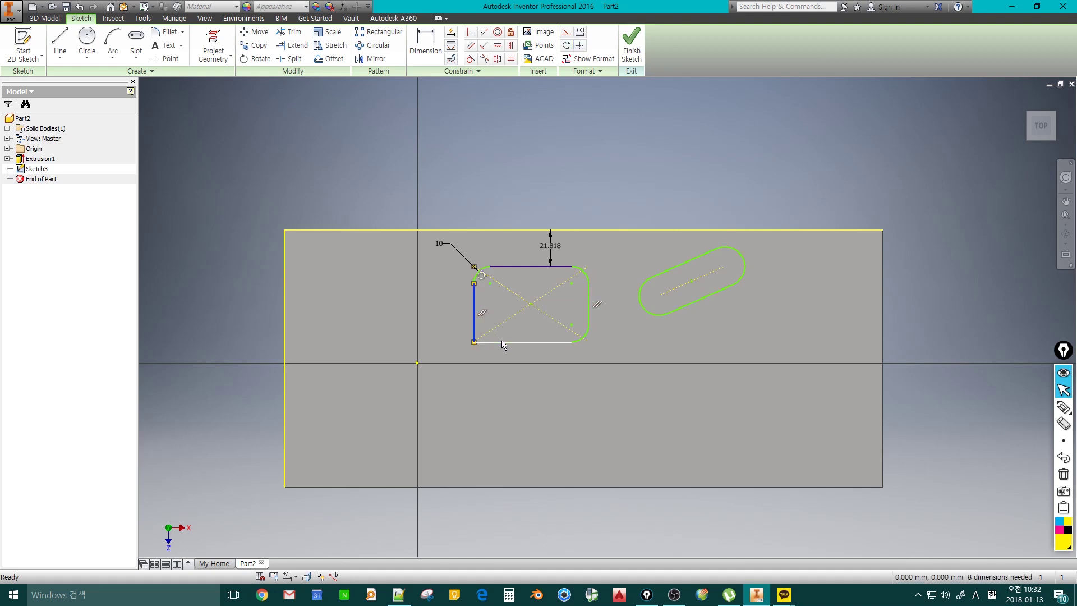
pyautogui.keyDown('shift'); pyautogui.click(503, 342); pyautogui.keyUp('shift')
pyautogui.click(441, 310)
pyautogui.moveTo(446, 254)
pyautogui.mouseDown()
pyautogui.moveTo(493, 295)
pyautogui.moveTo(603, 352)
pyautogui.mouseUp()
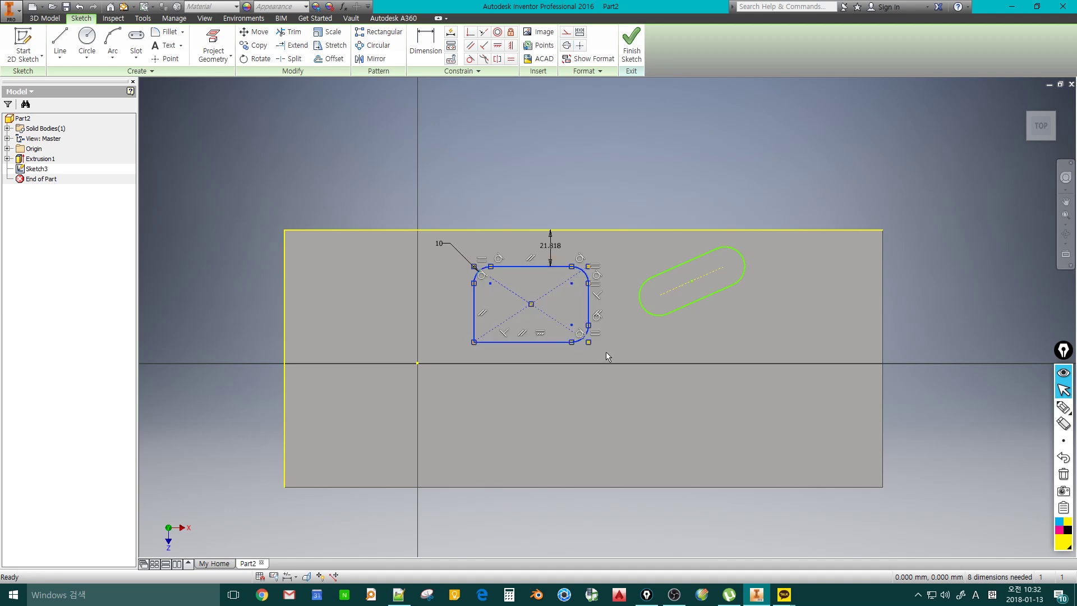
pyautogui.click(606, 351)
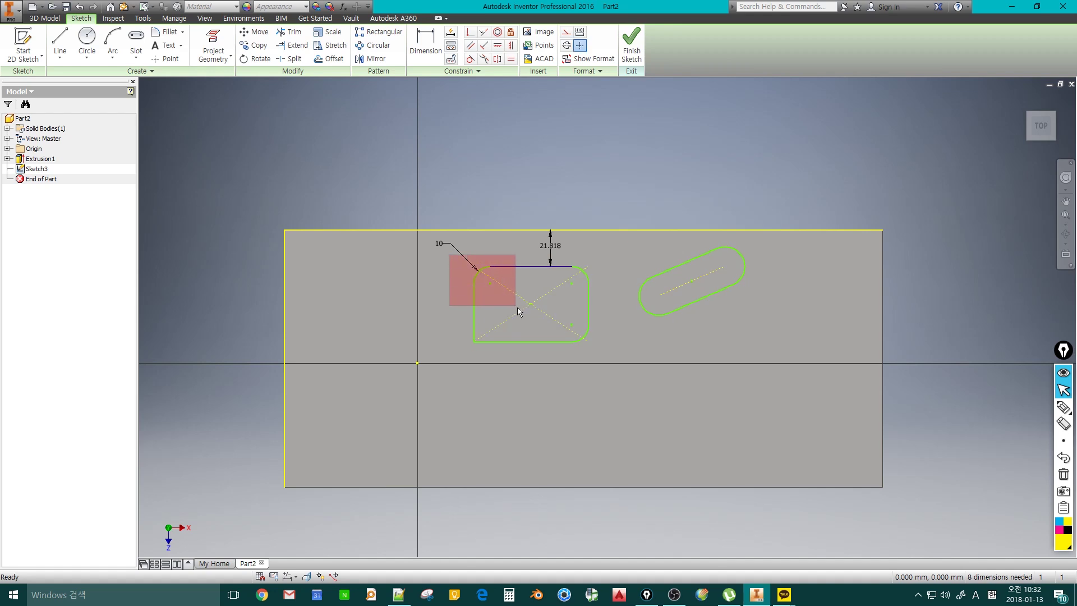
# Step: Alternate window and crossing selections over the positive X part of the zigzag lines, clearing the selection between tries
pyautogui.moveTo(517, 308); pyautogui.dragTo(681, 470)
pyautogui.hotkey('ctrl', 'z')
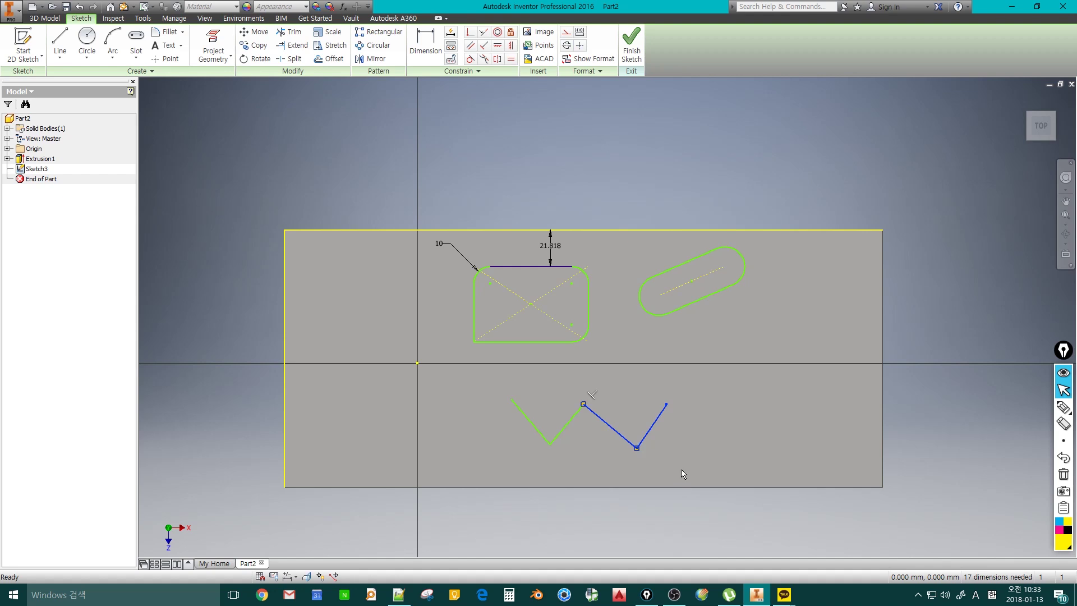
pyautogui.click(681, 469)
pyautogui.moveTo(683, 376); pyautogui.dragTo(575, 466)
pyautogui.click(576, 465)
pyautogui.moveTo(560, 372); pyautogui.dragTo(688, 473)
pyautogui.click(688, 474)
pyautogui.moveTo(686, 378); pyautogui.dragTo(571, 463)
pyautogui.click(591, 449)
# Step: Window-select only the two fully enclosed zigzag segments at the positive X end, and clear the selection
pyautogui.moveTo(568, 374); pyautogui.dragTo(690, 466)
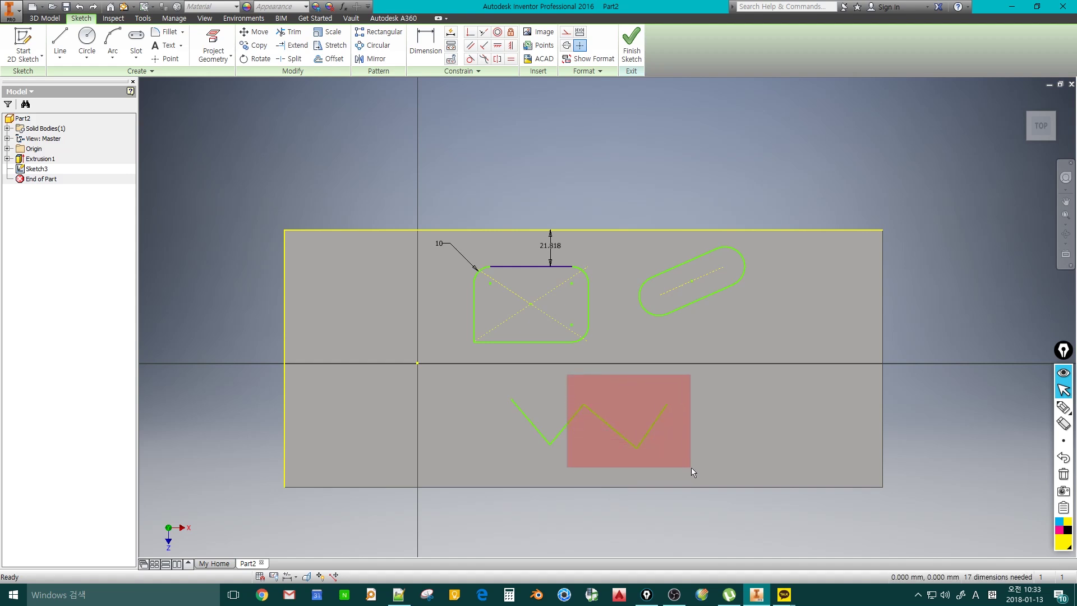
pyautogui.moveTo(691, 467); pyautogui.dragTo(691, 467)
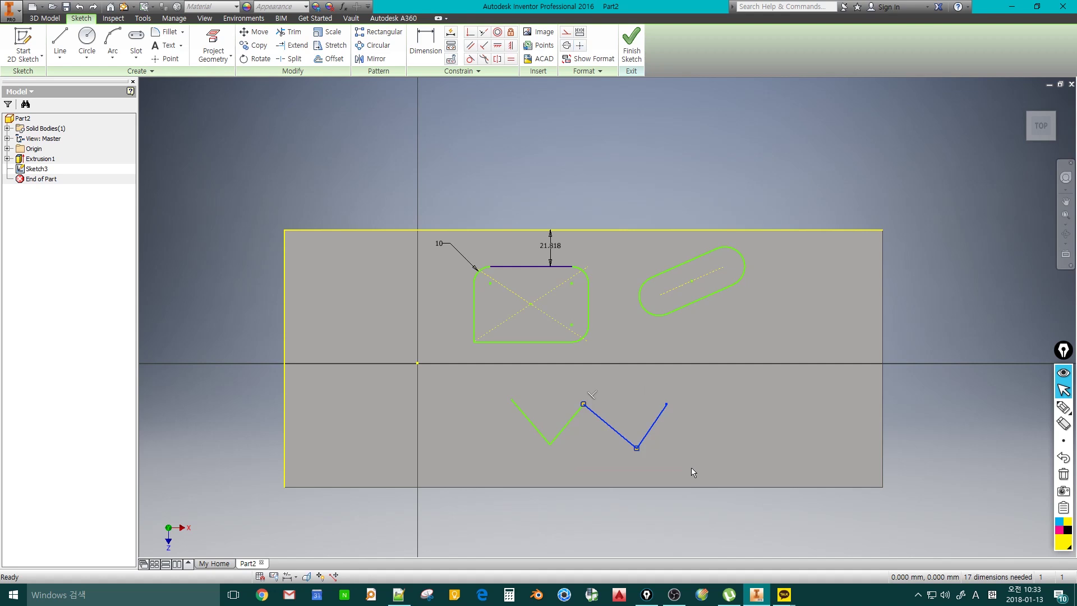
pyautogui.click(679, 382)
pyautogui.moveTo(559, 371); pyautogui.dragTo(687, 466)
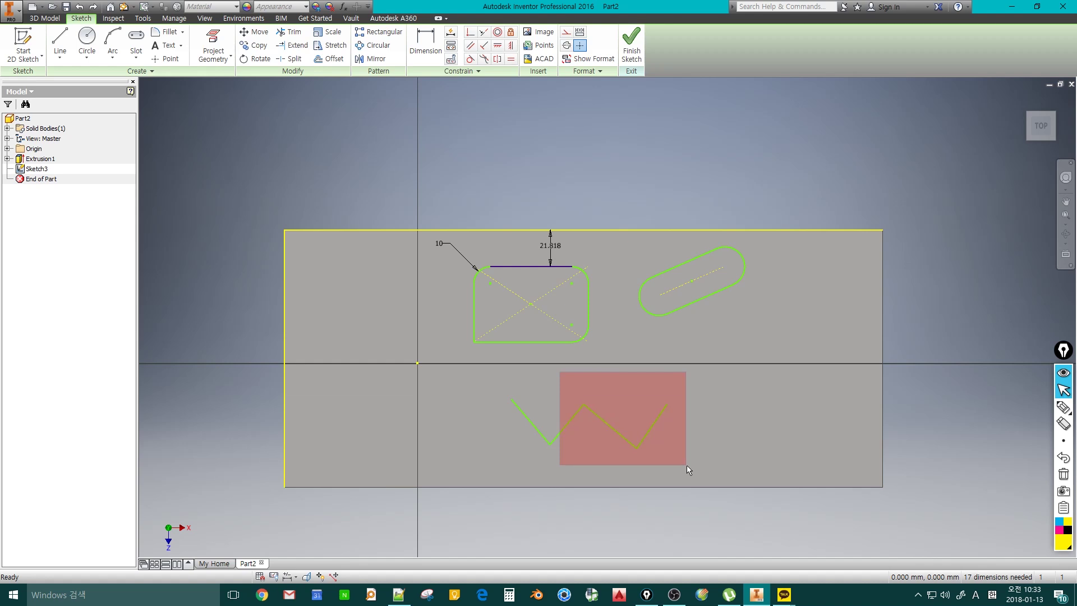
pyautogui.moveTo(687, 466); pyautogui.dragTo(686, 465)
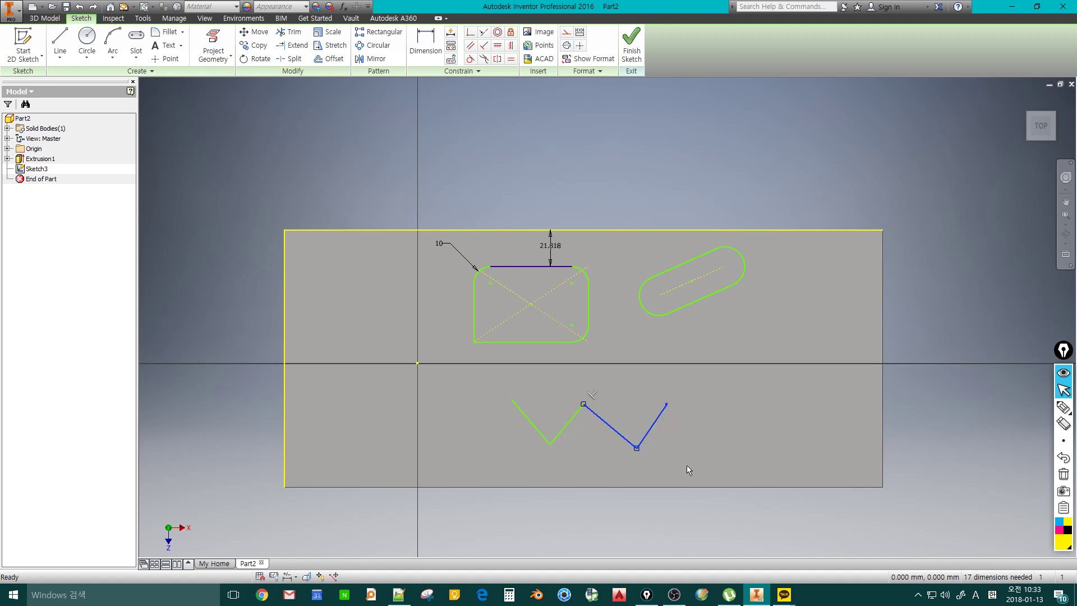
pyautogui.press('Escape')
# Step: Crossing-select the three connected zigzag segments toward positive X, and undo the zigzag lines
pyautogui.moveTo(688, 374); pyautogui.dragTo(629, 449)
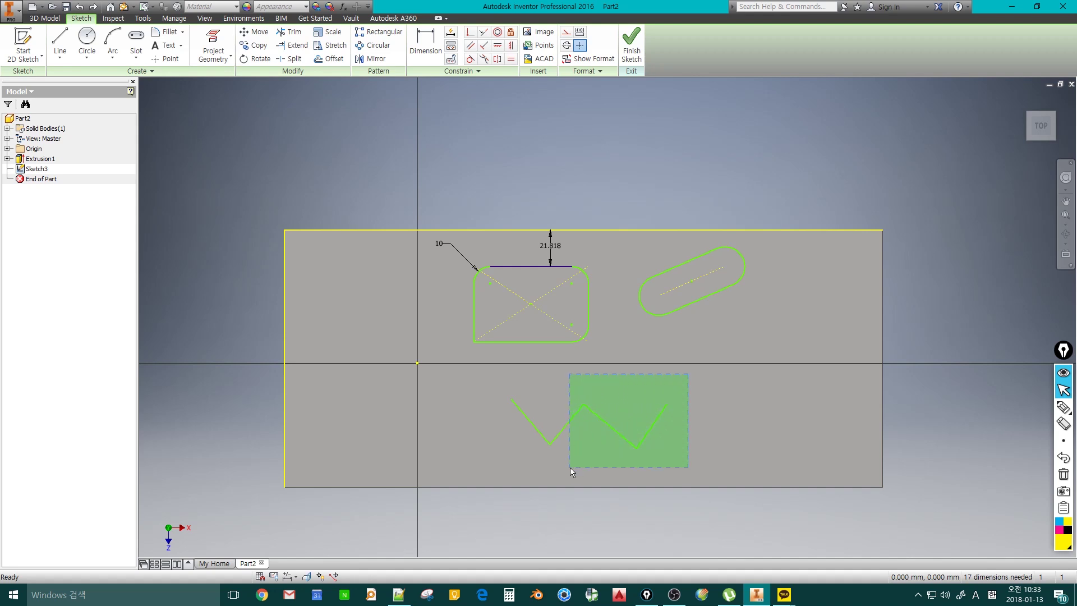
pyautogui.moveTo(570, 468); pyautogui.dragTo(570, 466)
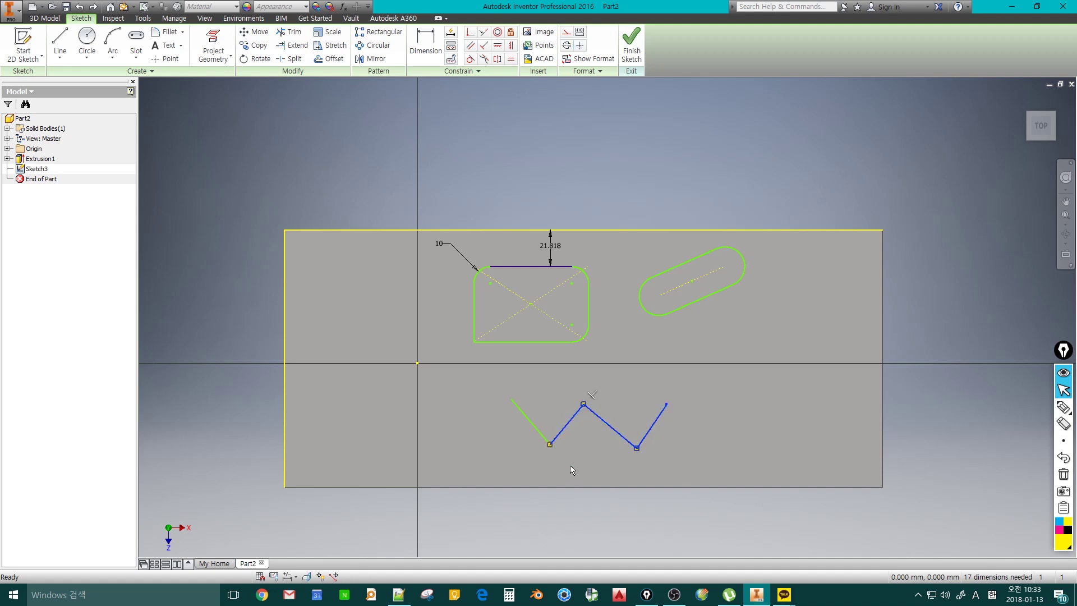
pyautogui.press('Escape')
pyautogui.moveTo(564, 372); pyautogui.dragTo(684, 473)
pyautogui.press('Escape')
pyautogui.moveTo(671, 398); pyautogui.dragTo(592, 469)
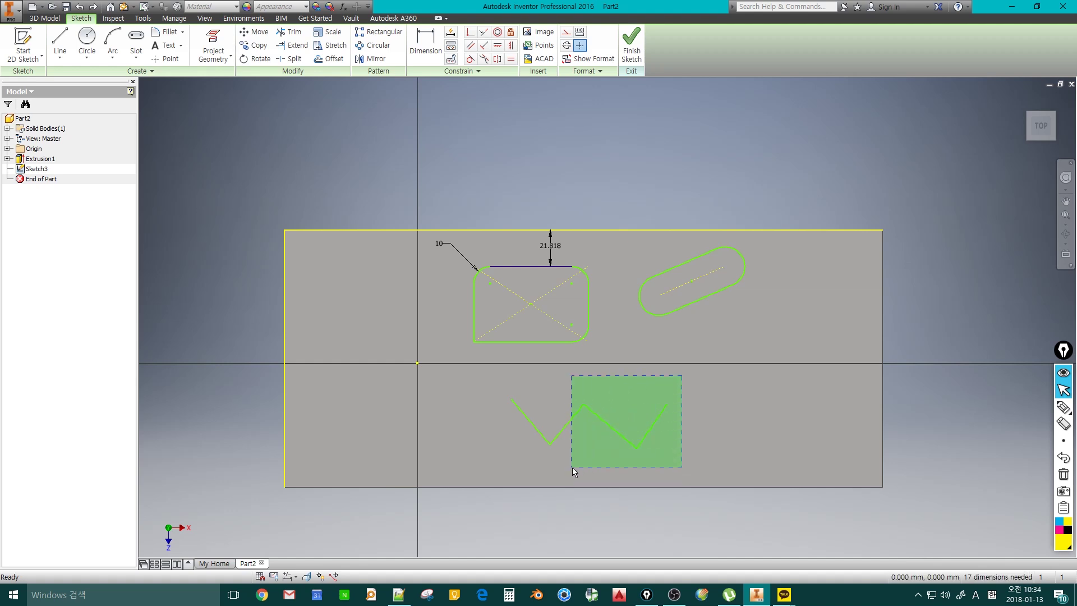
pyautogui.moveTo(572, 466); pyautogui.dragTo(572, 467)
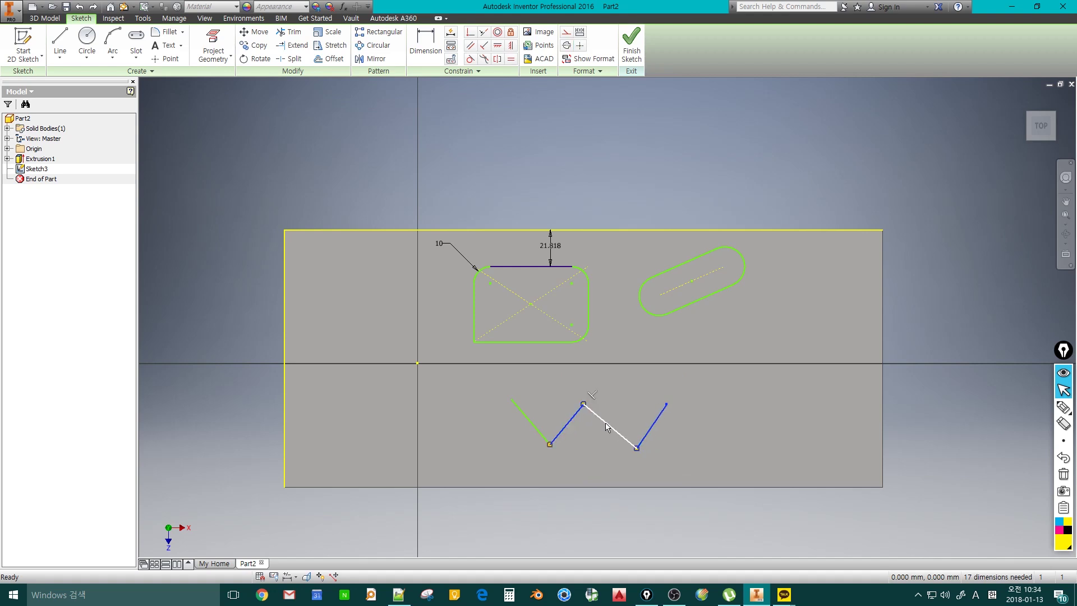
pyautogui.click(604, 461)
pyautogui.hotkey('ctrl', 'z')
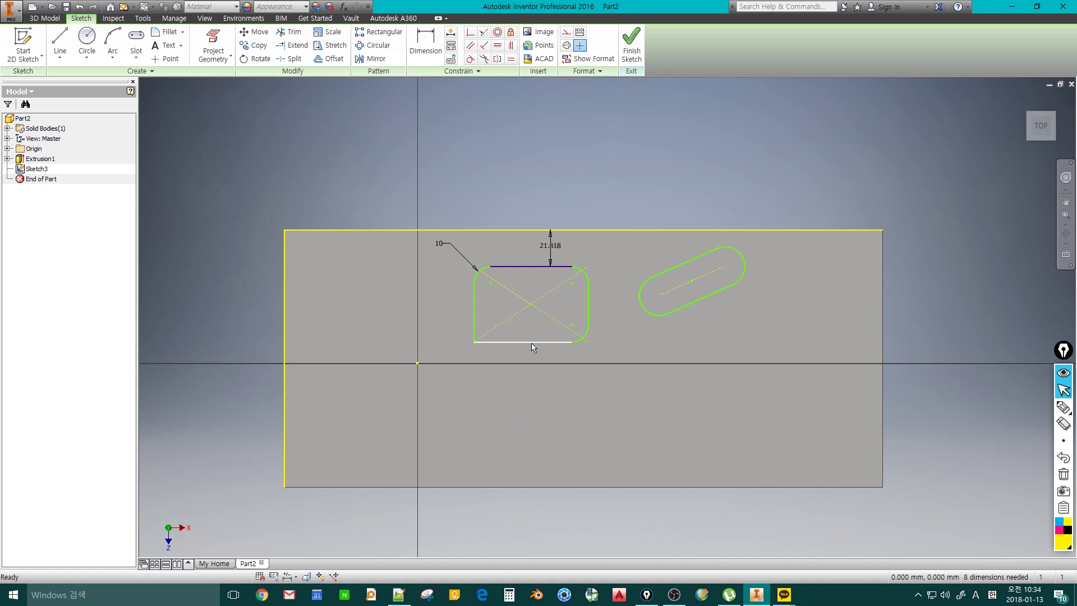
# Step: Delete the filleted rectangle's lower line and undo the deletion
pyautogui.click(527, 343)
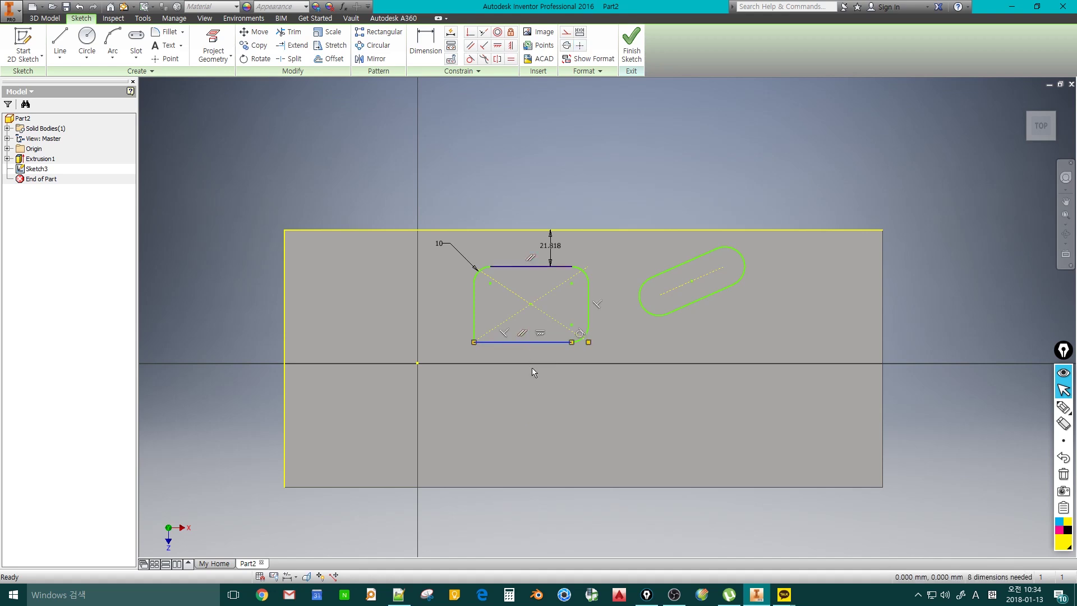
pyautogui.press('Delete')
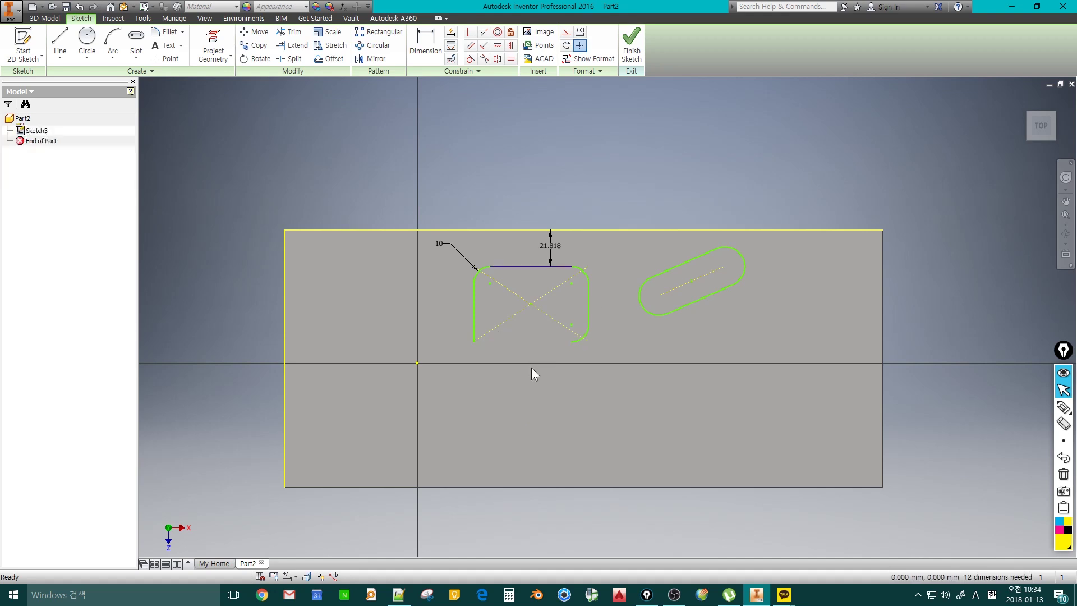
pyautogui.hotkey('ctrl', 'z')
# Step: Move the slanted slot from its center point to the sketch origin with the Move tool
pyautogui.scroll(2, 570, 288)
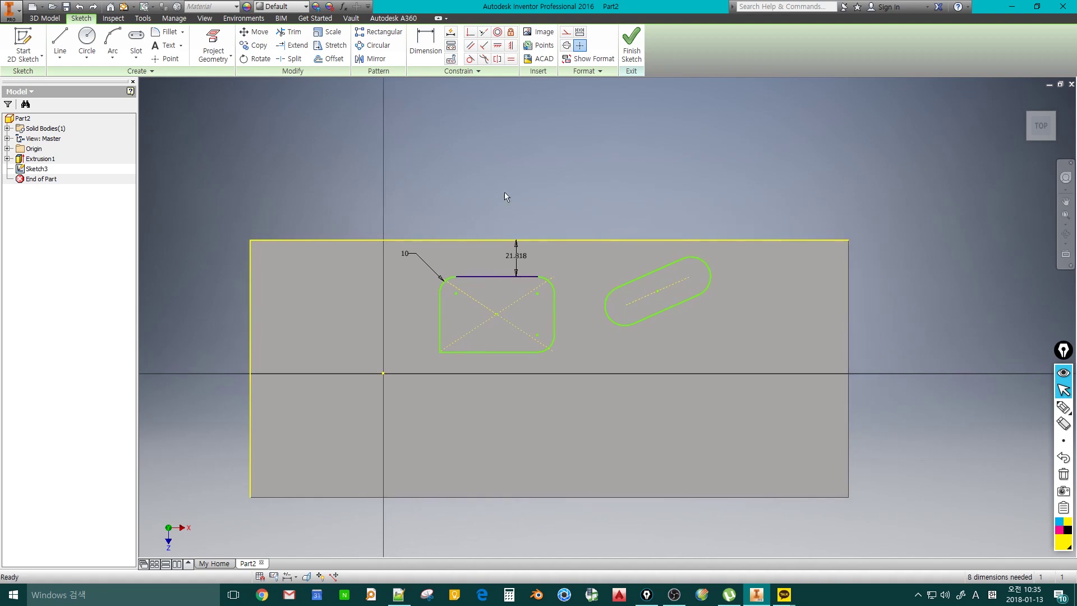
pyautogui.click(259, 33)
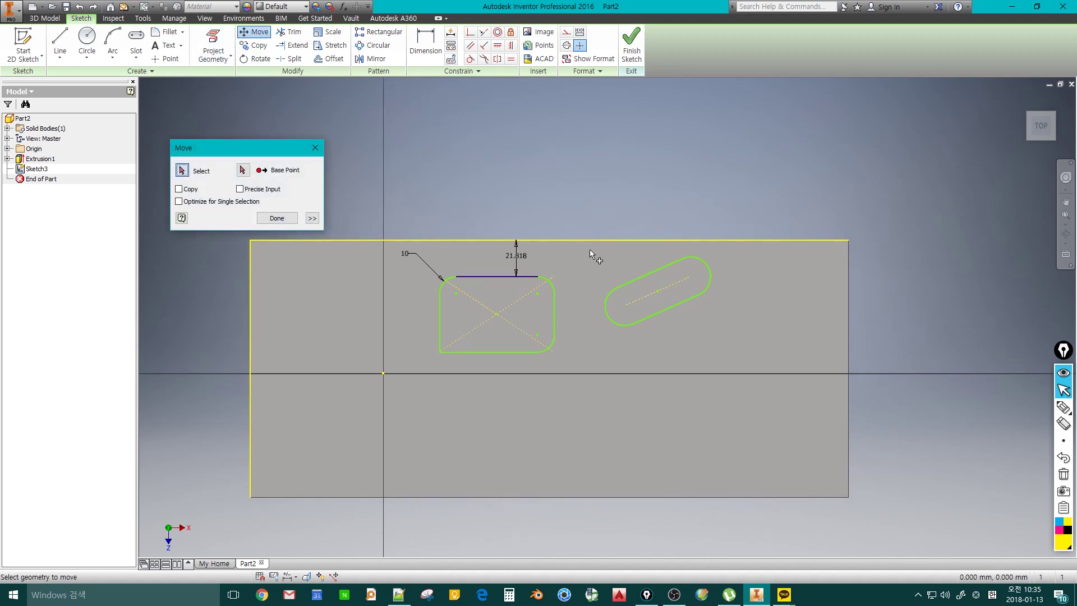
pyautogui.moveTo(590, 248); pyautogui.dragTo(727, 348)
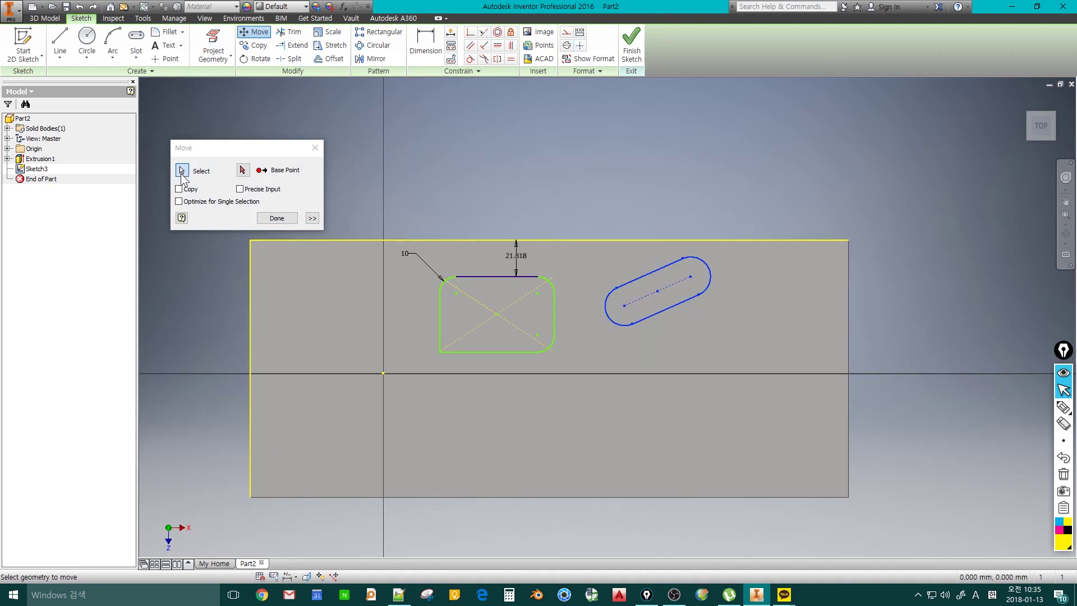
pyautogui.click(243, 170)
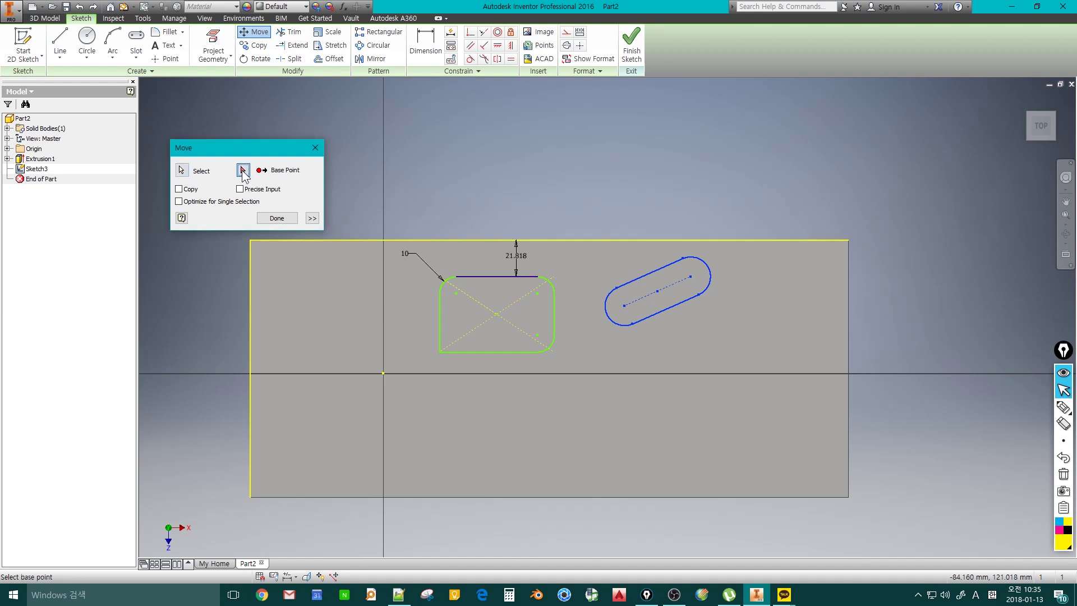
pyautogui.click(657, 291)
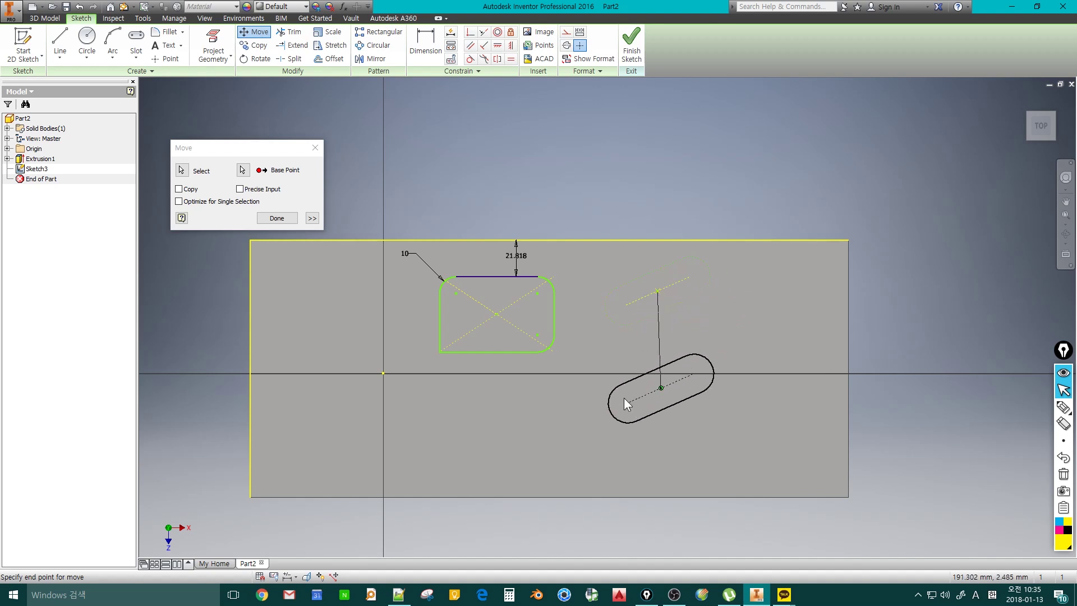
pyautogui.click(385, 375)
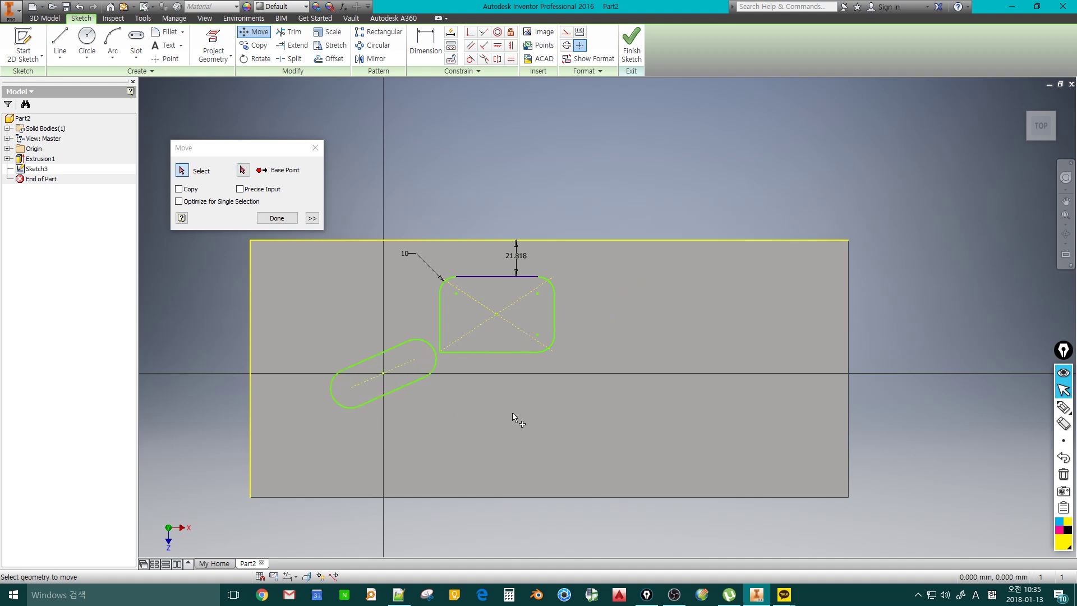
pyautogui.click(280, 217)
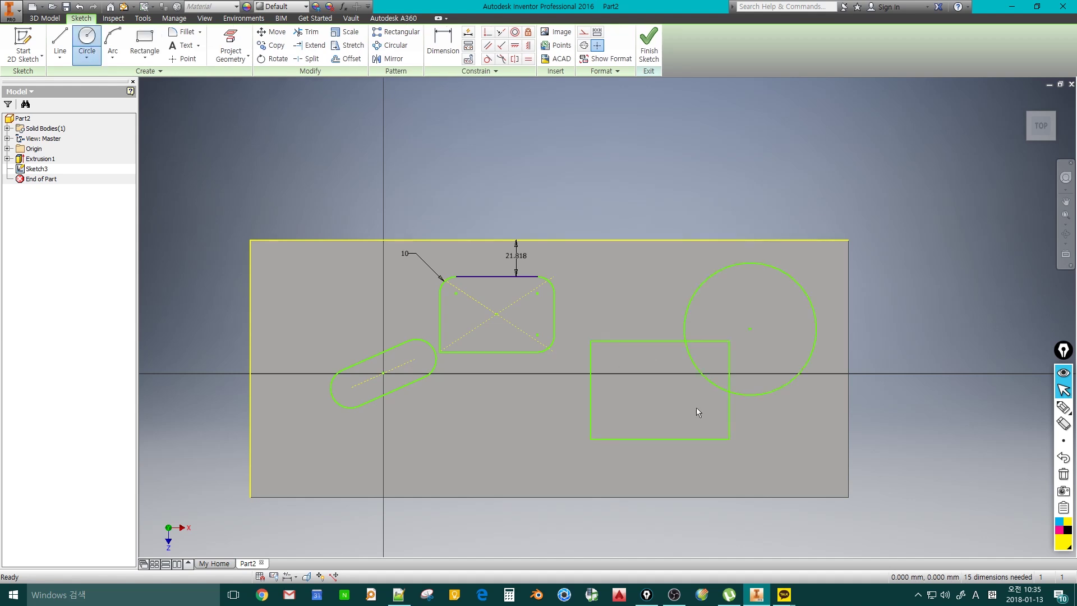
# Step: Trim the circle outside the overlapping rectangle and the rectangle's corner lines inside it, leaving a concave arc at that corner
pyautogui.moveTo(696, 413); pyautogui.dragTo(622, 439, button='middle')
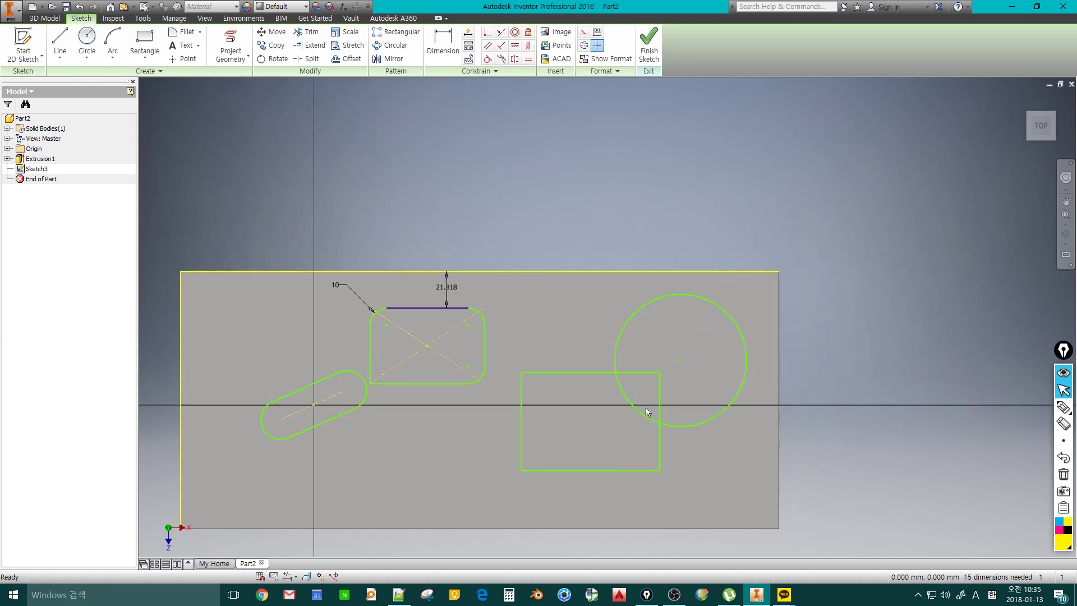
pyautogui.press('x')
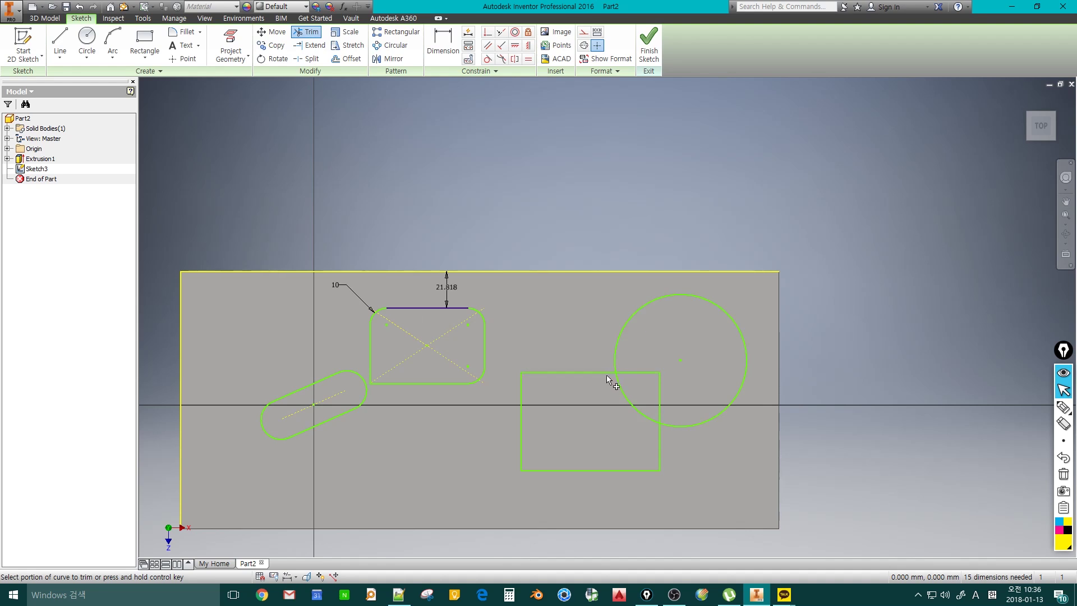
pyautogui.click(680, 424)
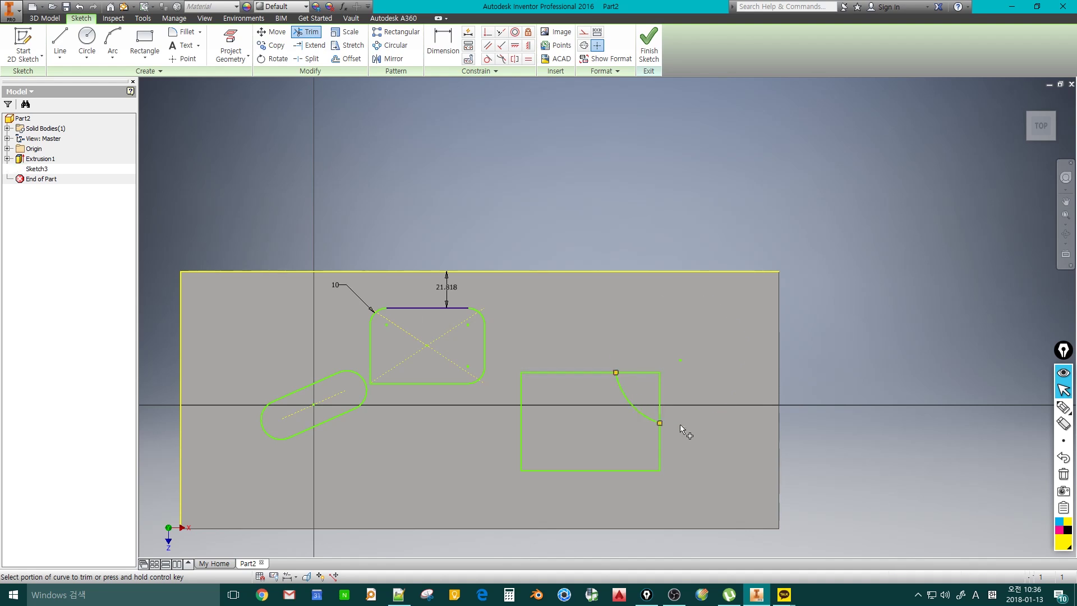
pyautogui.click(660, 392)
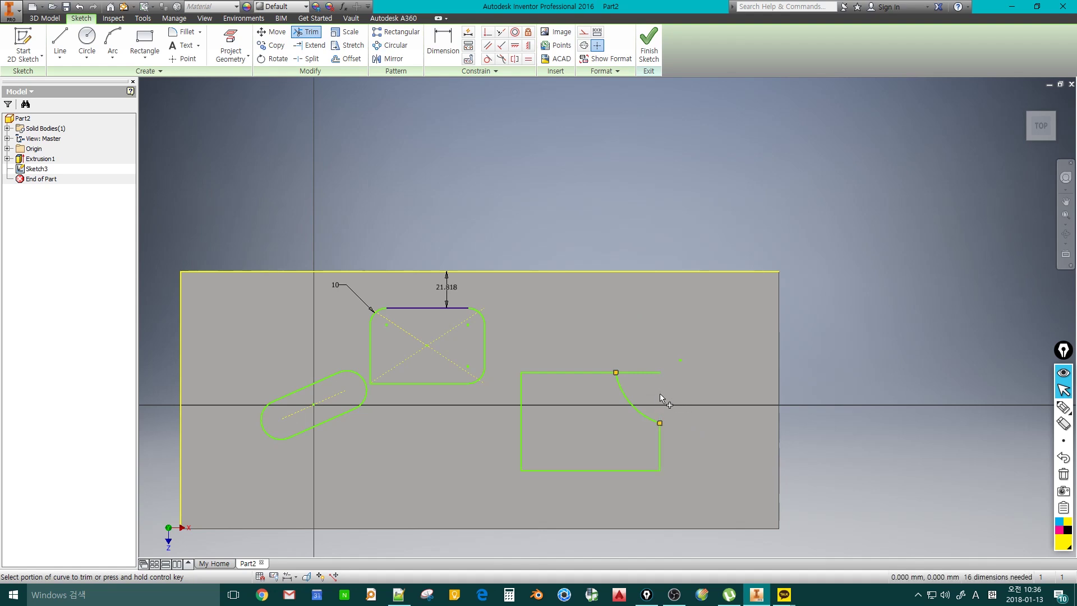
pyautogui.click(640, 372)
pyautogui.press('Escape')
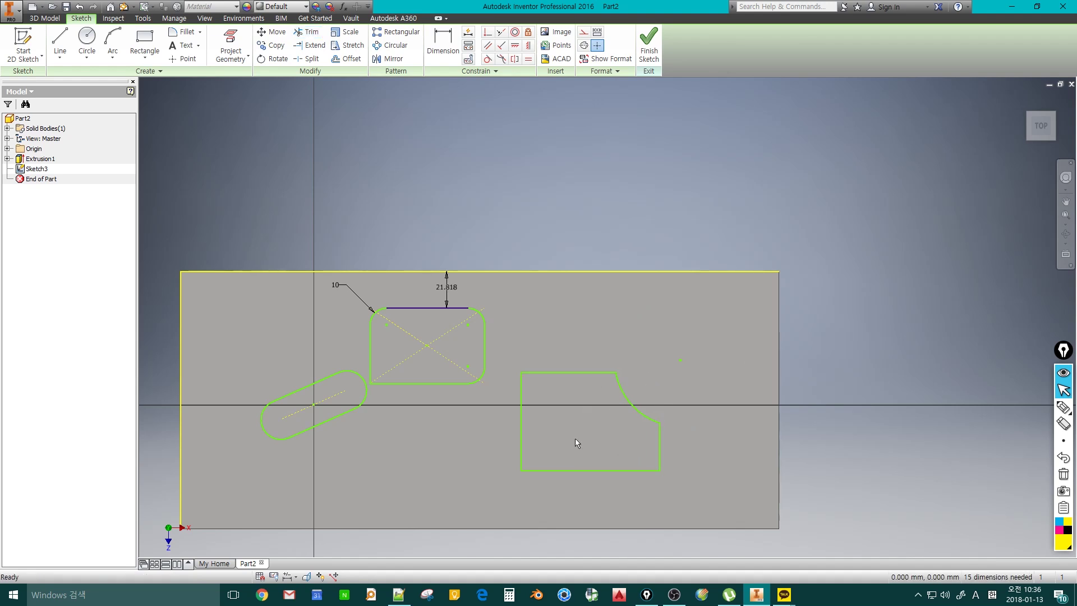
# Step: Extend the trimmed rectangle's two cut lines, carrying the vertical one to the block's edge, and project the block's positive X edge
pyautogui.click(310, 34)
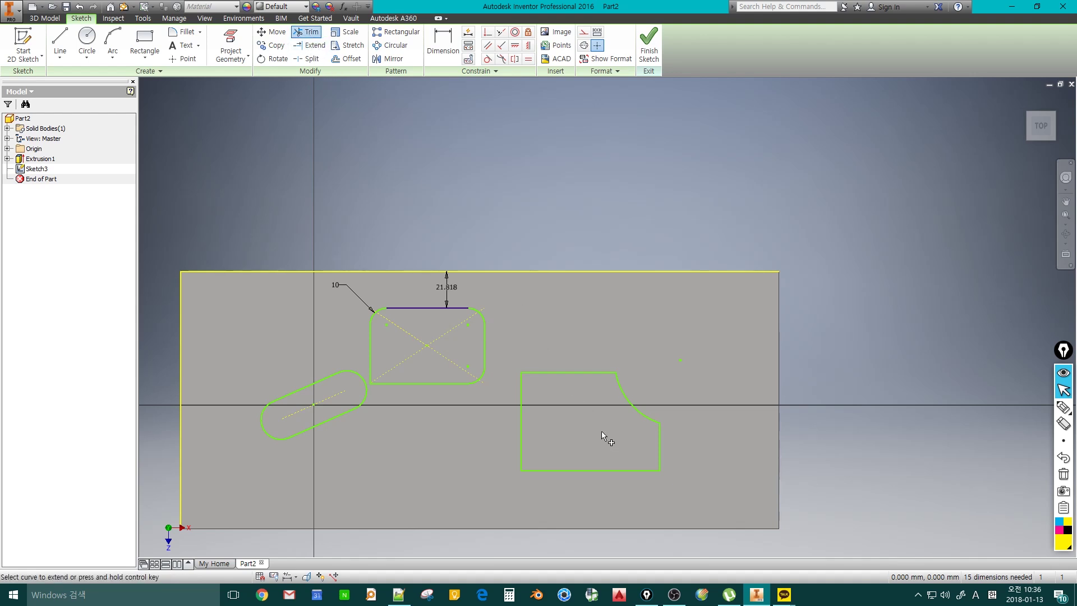
pyautogui.keyDown('ctrl'); pyautogui.click(657, 436); pyautogui.keyUp('ctrl')
pyautogui.keyDown('ctrl'); pyautogui.click(599, 371); pyautogui.keyUp('ctrl')
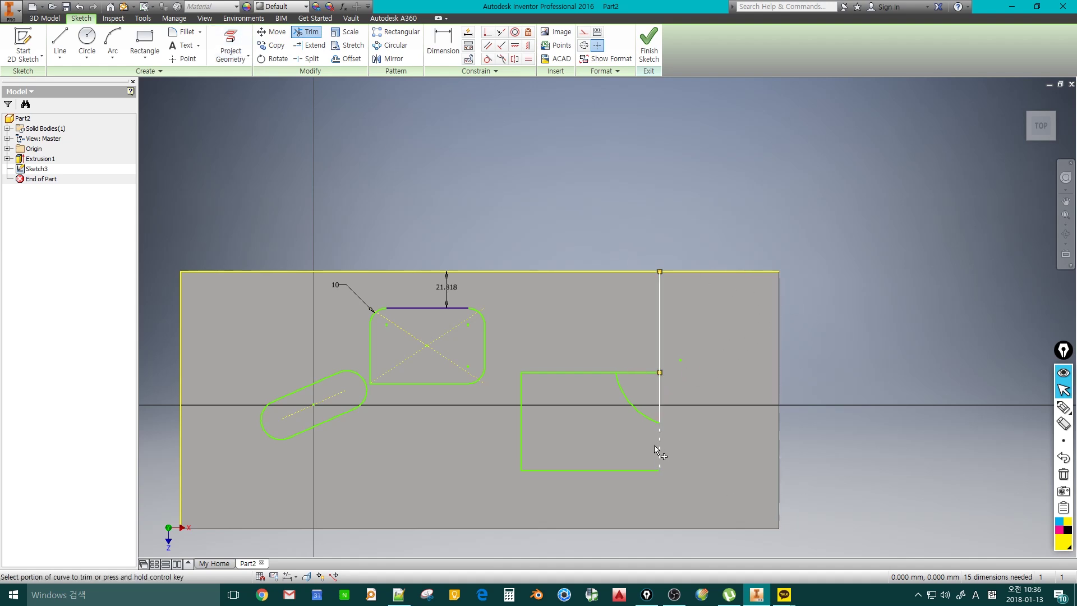
pyautogui.press('g')
pyautogui.click(781, 351)
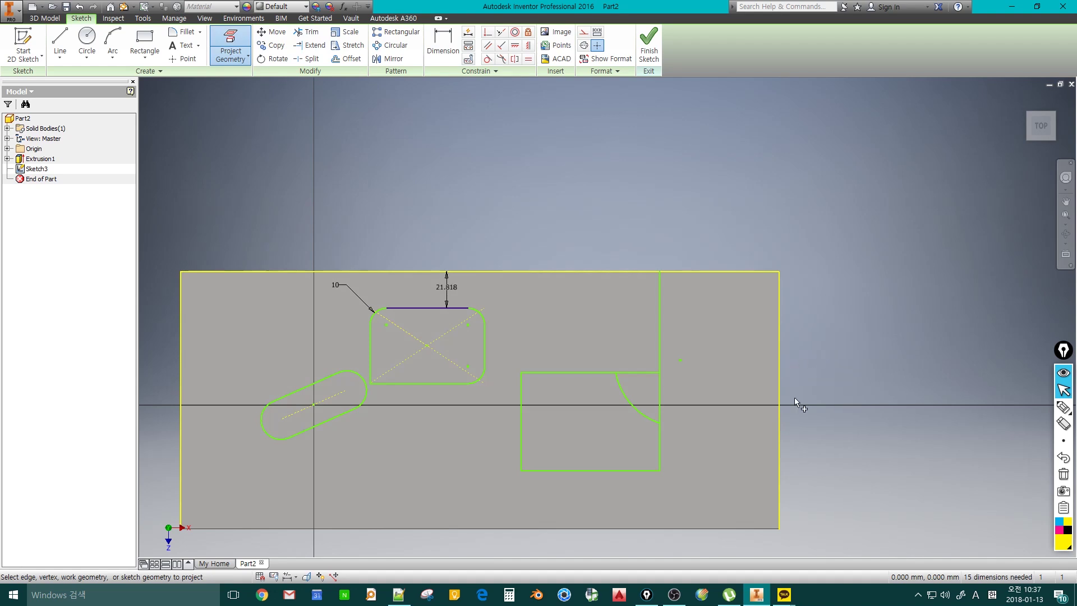
# Step: Extend the remaining concave arc at the rectangle's corner back into a full circle
pyautogui.click(312, 47)
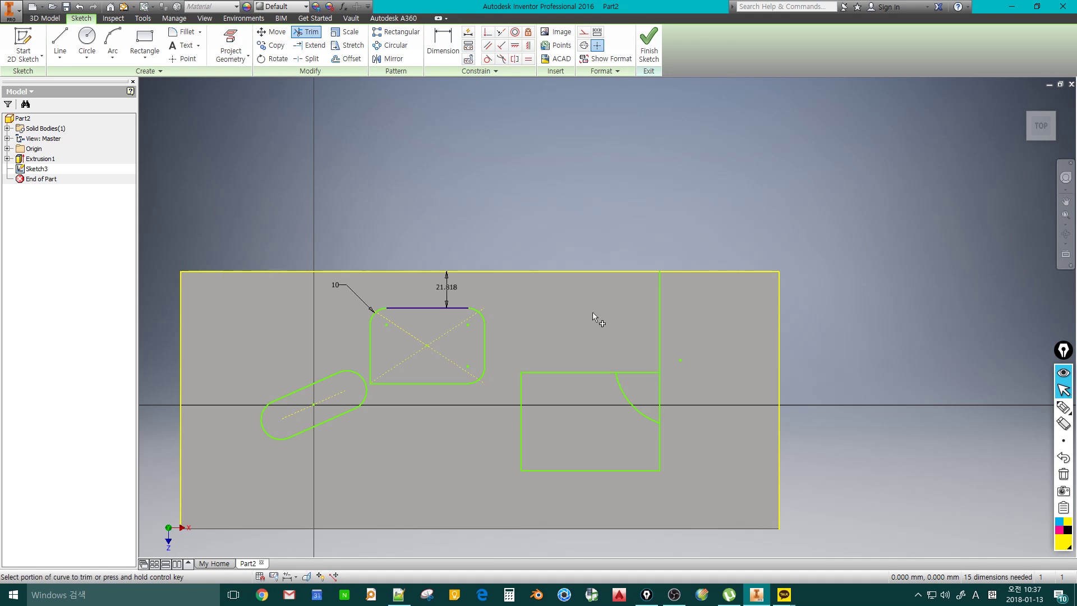
pyautogui.click(312, 33)
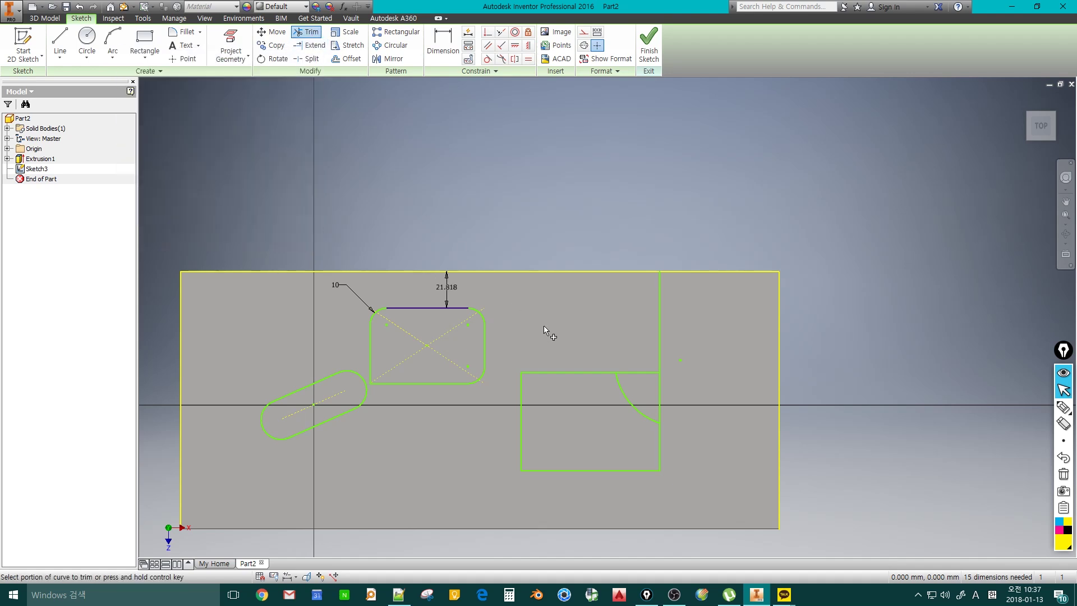
pyautogui.press('ctrl')
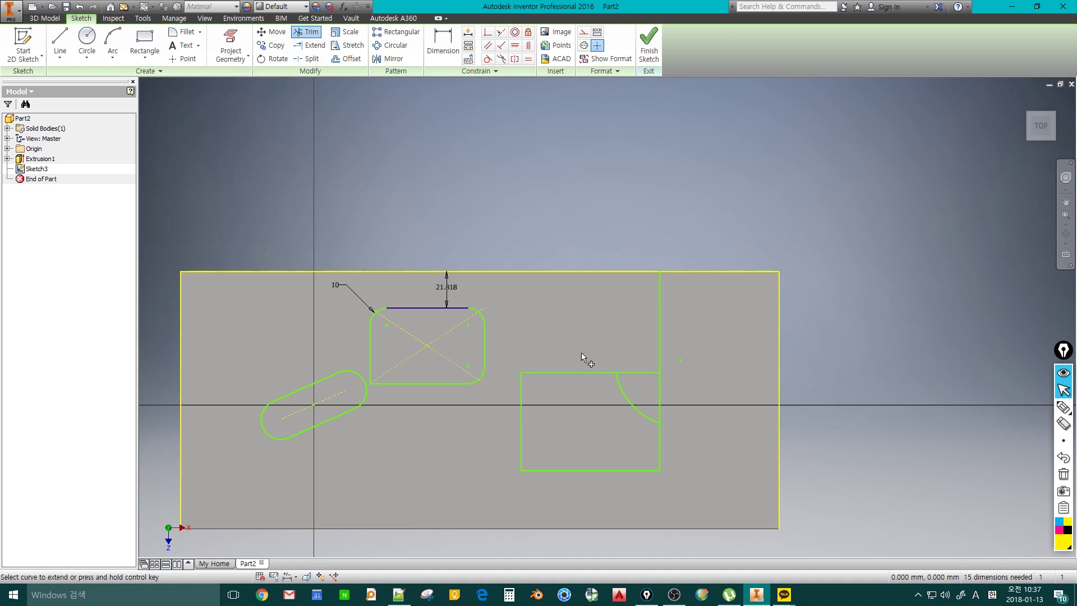
pyautogui.keyDown('ctrl'); pyautogui.click(624, 393); pyautogui.keyUp('ctrl')
pyautogui.keyDown('ctrl'); pyautogui.click(648, 308); pyautogui.keyUp('ctrl')
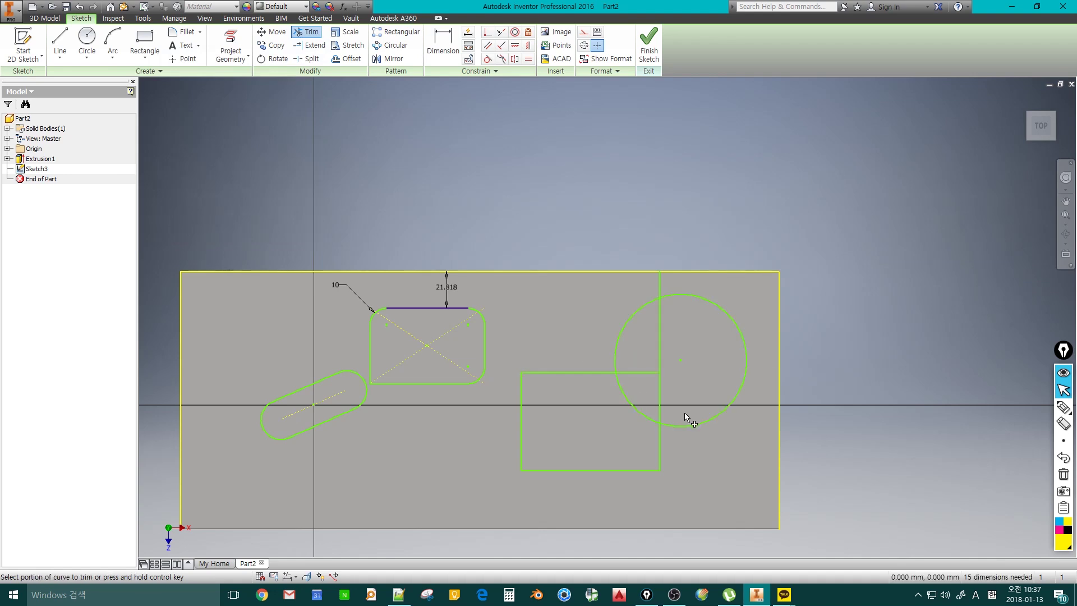
# Step: Trim the rectangle lines and the extended vertical line where they run inside the circle
pyautogui.click(659, 399)
pyautogui.click(643, 374)
pyautogui.click(660, 353)
pyautogui.press('Escape')
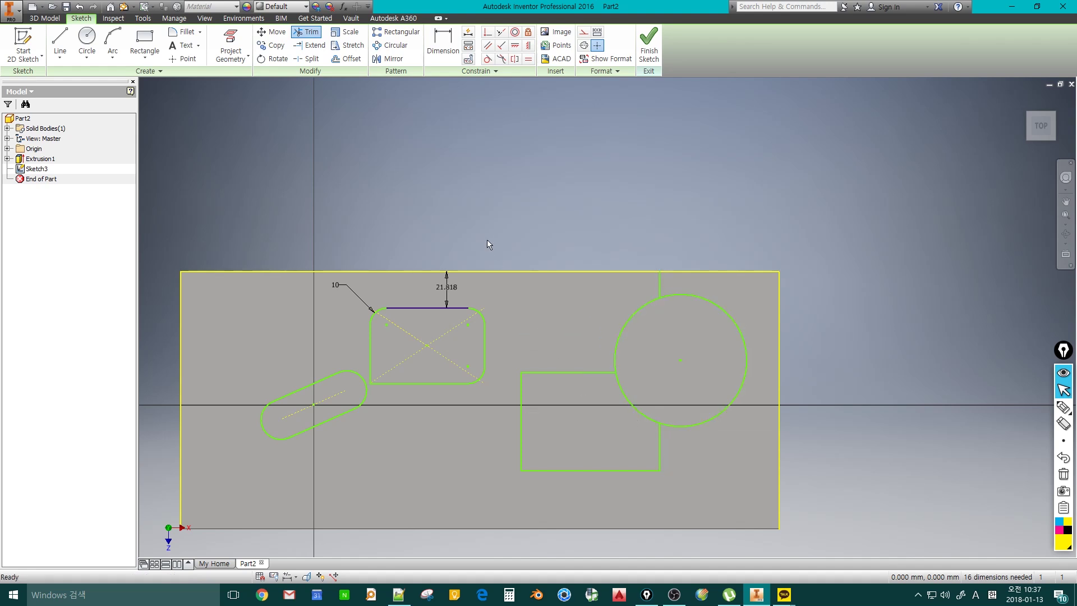
# Step: Window-select and delete the circle, the trimmed rectangle and the short vertical line above the circle
pyautogui.moveTo(486, 240); pyautogui.dragTo(758, 500)
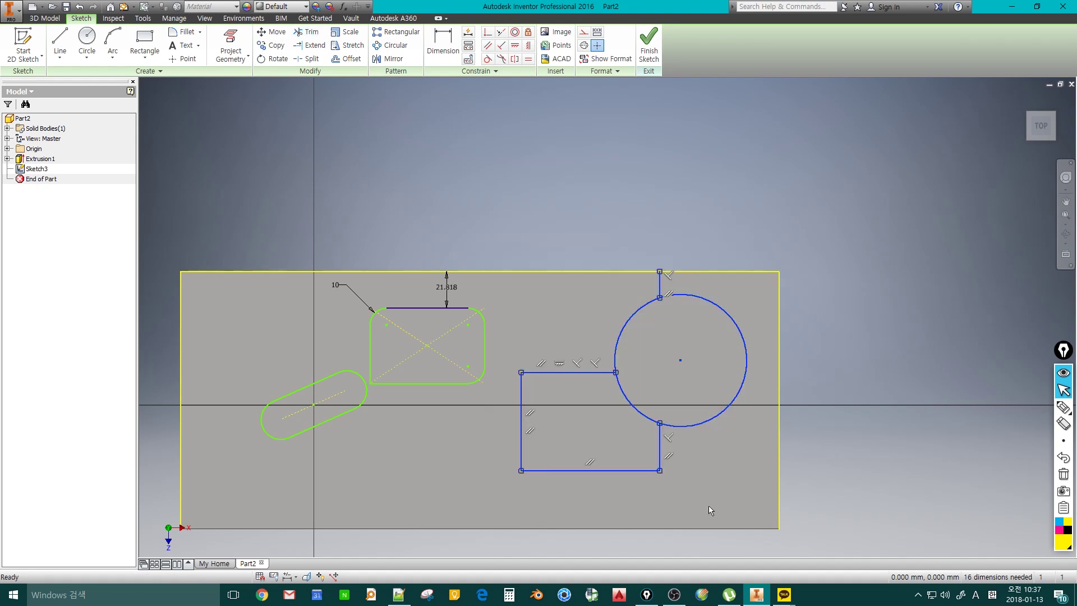
pyautogui.press('Delete')
pyautogui.hotkey('ctrl', 'z')
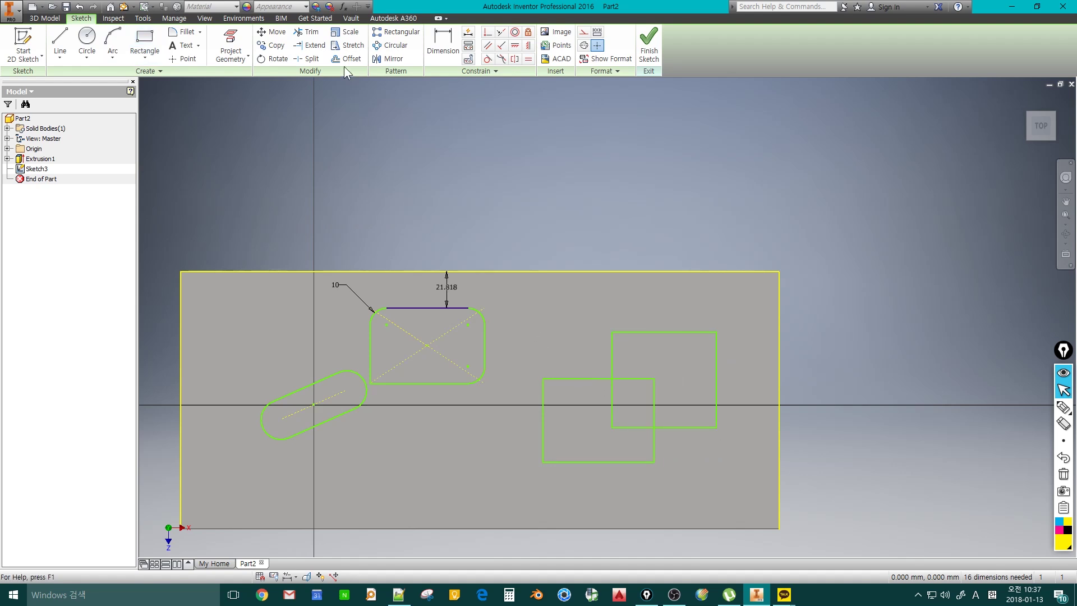
# Step: Split the lower overlapping rectangle's upper line where the other rectangle crosses it, and select the resulting segments
pyautogui.click(301, 63)
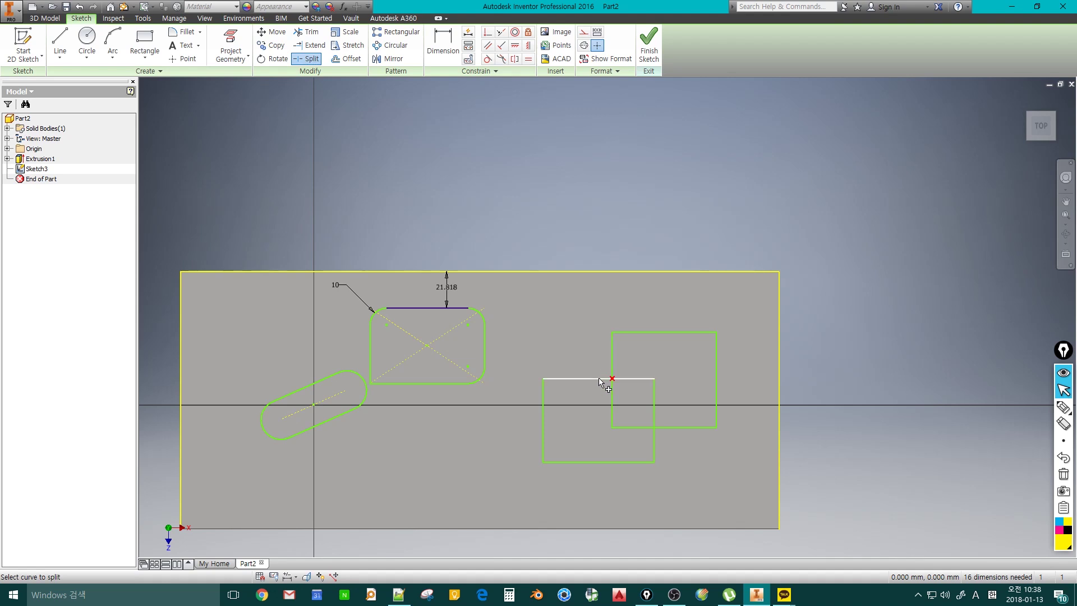
pyautogui.click(599, 379)
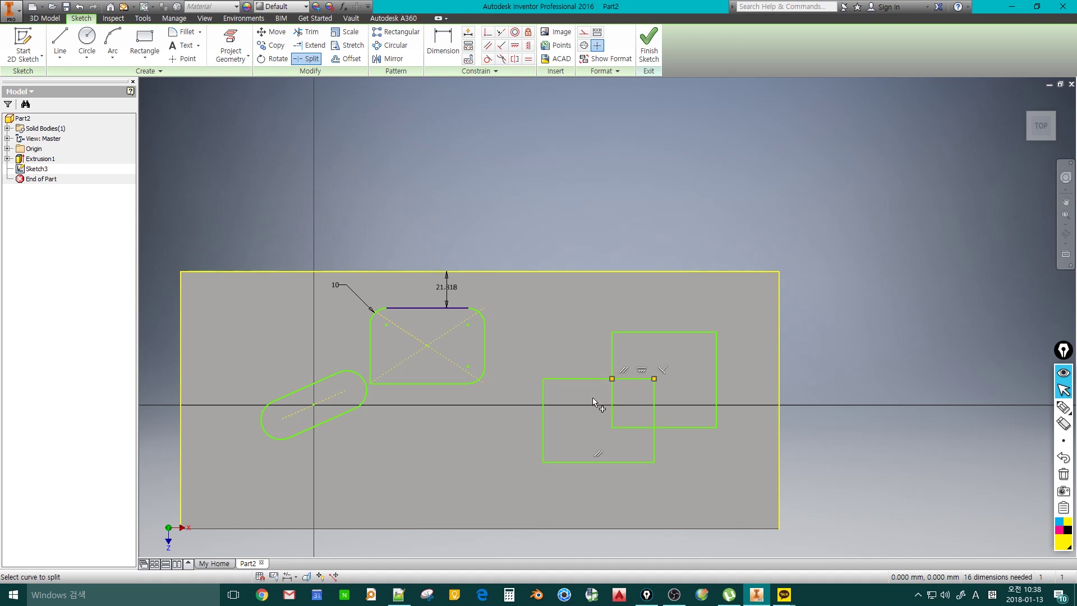
pyautogui.press('Escape')
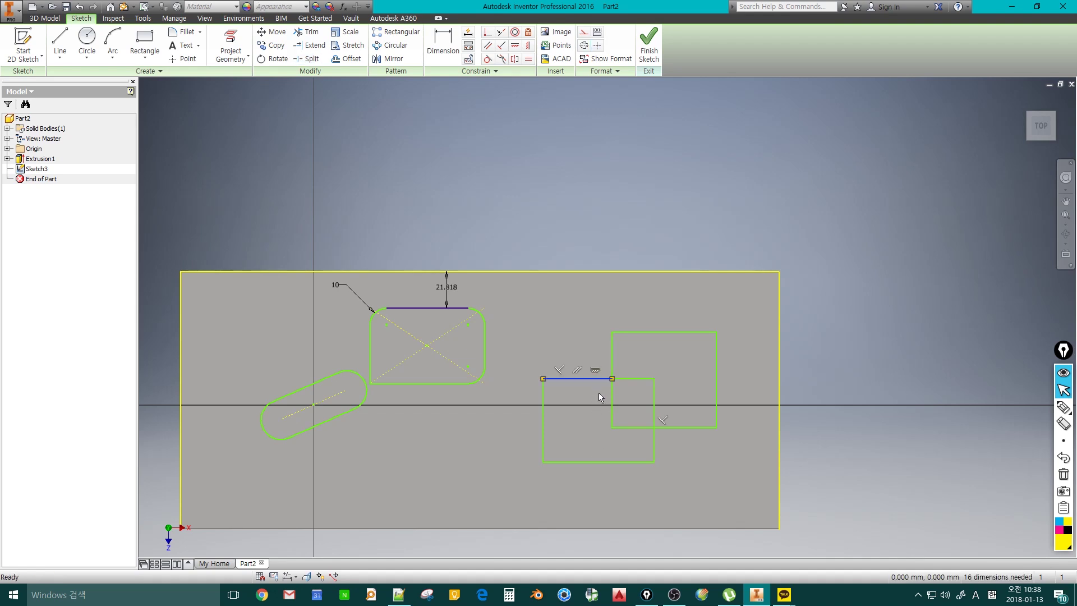
pyautogui.click(632, 379)
# Step: Offset the upper overlapping rectangle outward to create a larger concentric outline
pyautogui.click(348, 60)
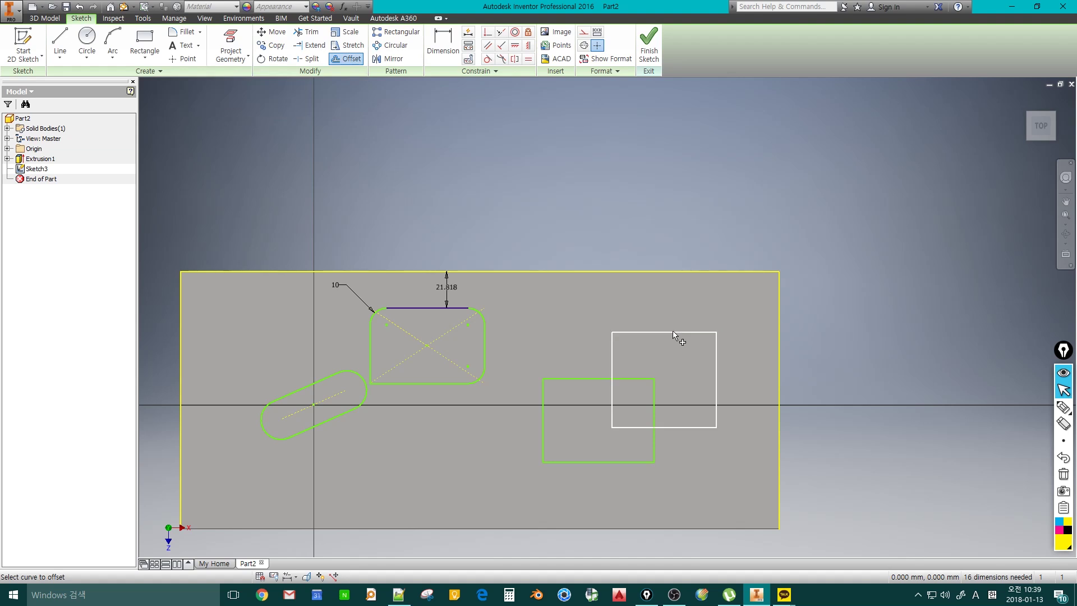
pyautogui.click(672, 331)
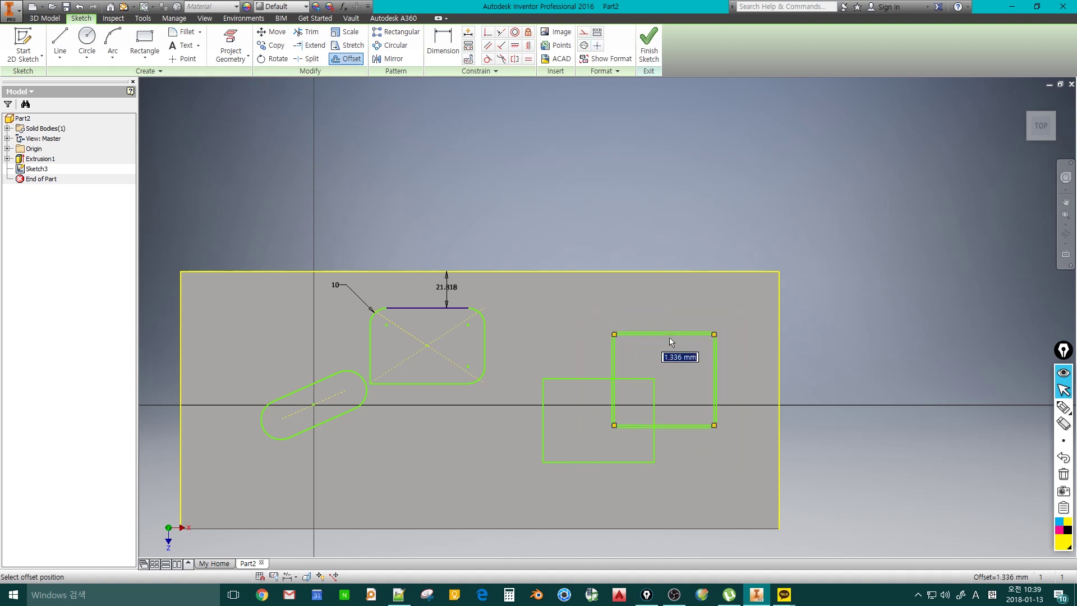
pyautogui.click(665, 316)
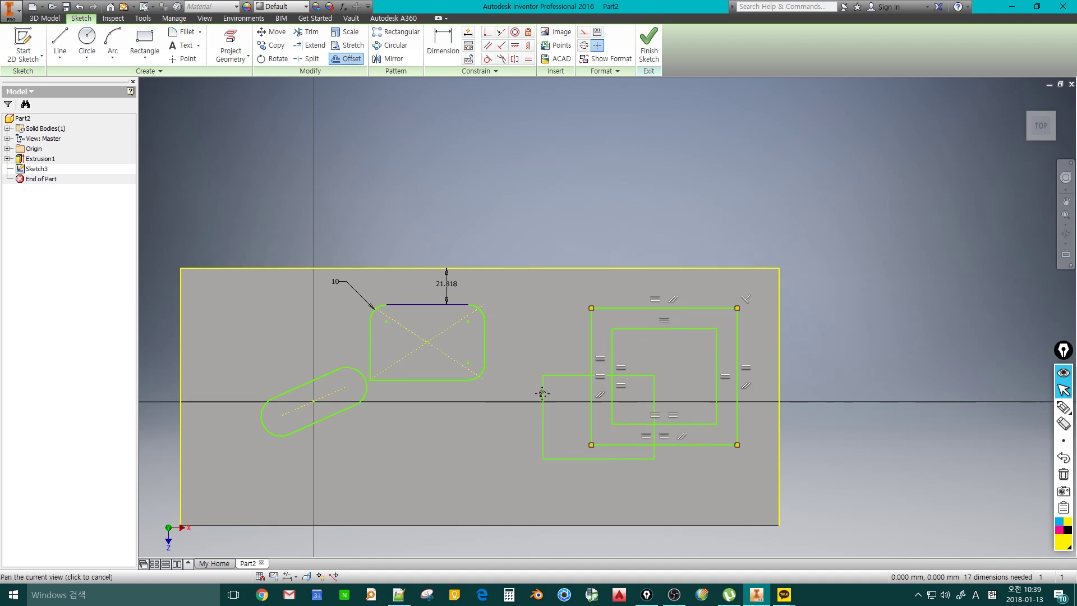
pyautogui.moveTo(272, 340); pyautogui.dragTo(298, 286, button='middle')
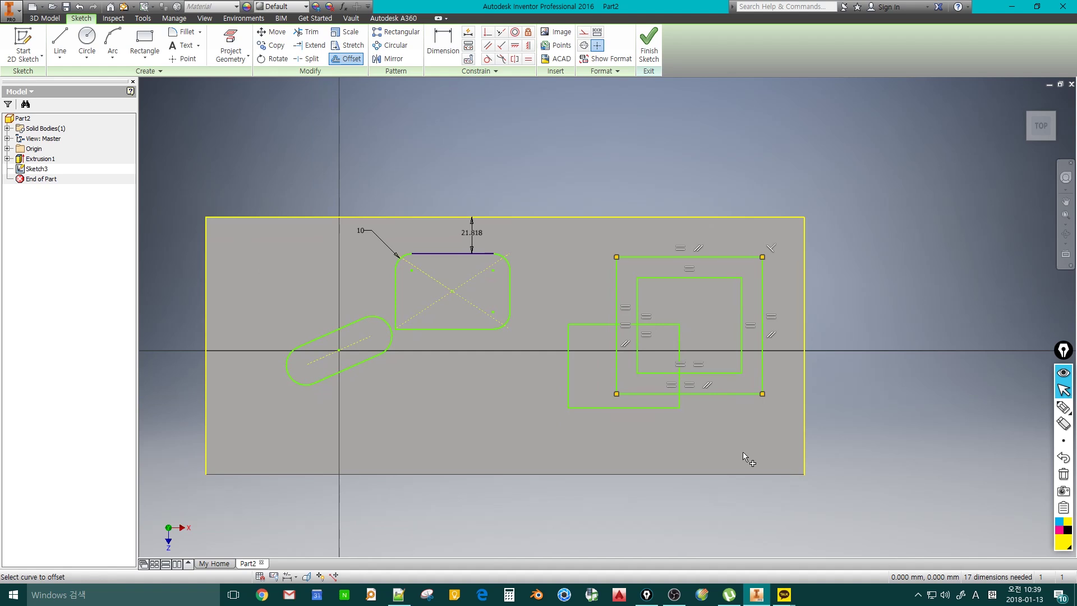
pyautogui.press('Escape')
# Step: Delete all drawn sketch geometry and sketch a two-point rectangle about 150 mm wide near the middle of the block's face
pyautogui.hotkey('ctrl', 'a')
pyautogui.press('Delete')
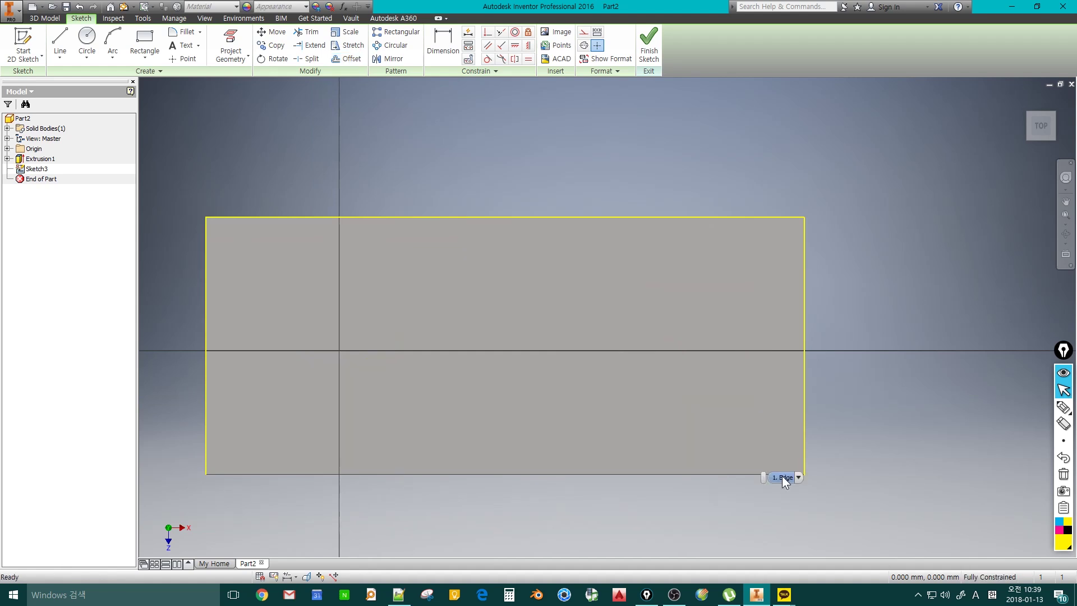
pyautogui.click(143, 39)
pyautogui.click(399, 302)
pyautogui.click(651, 414)
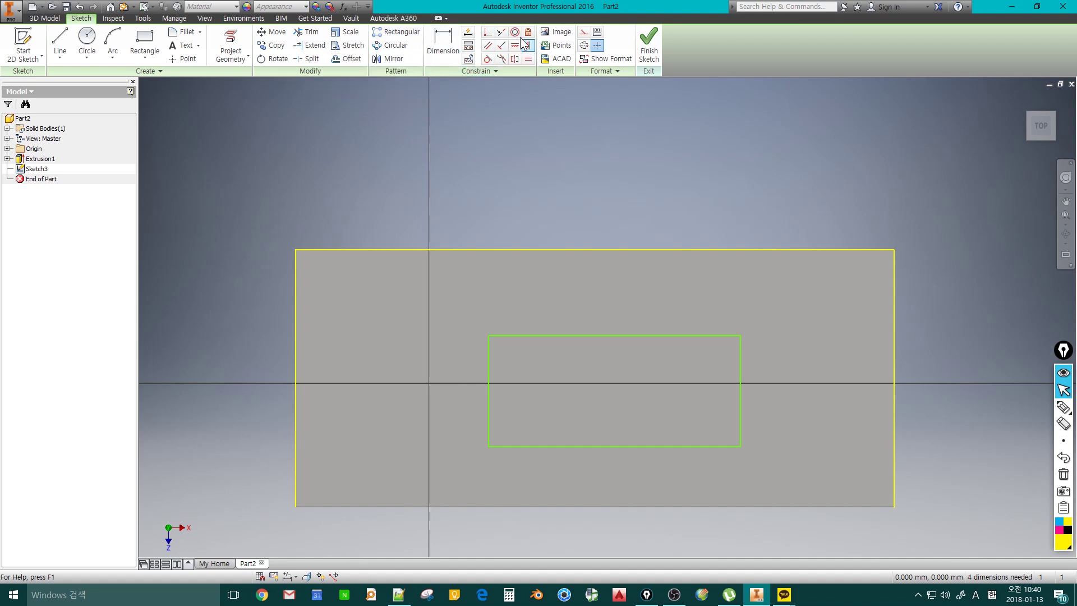
# Step: Dimension the rectangle to 100 mm wide and 30 mm high
pyautogui.click(443, 49)
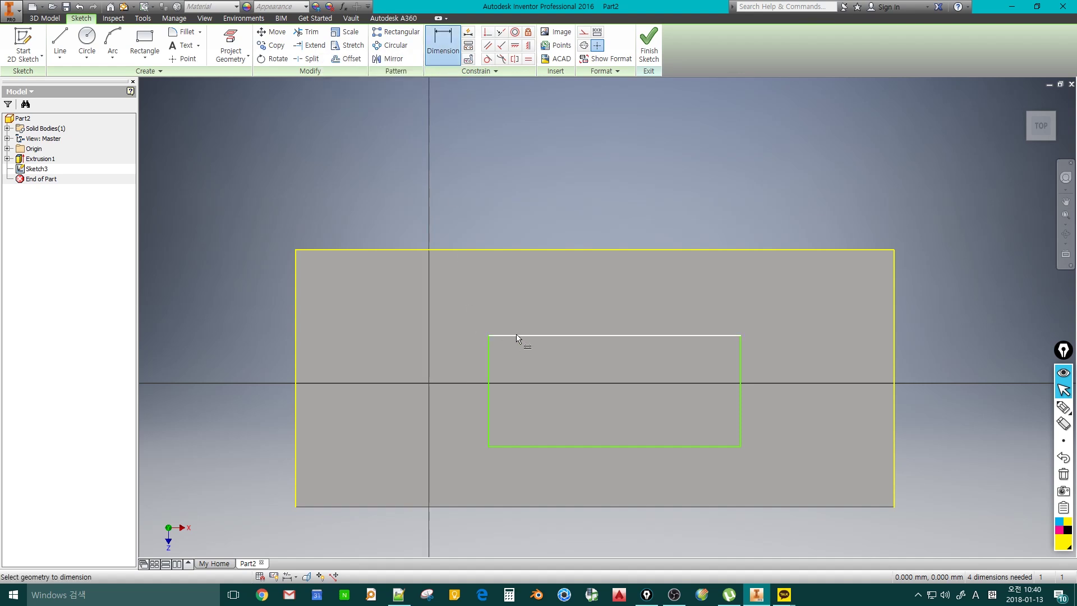
pyautogui.click(540, 336)
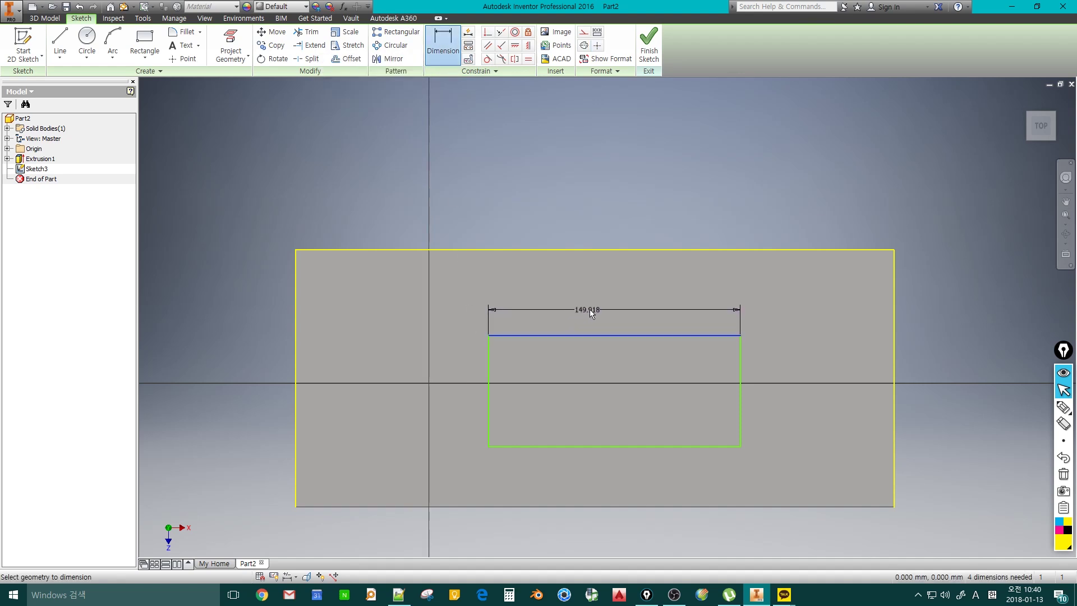
pyautogui.click(614, 309)
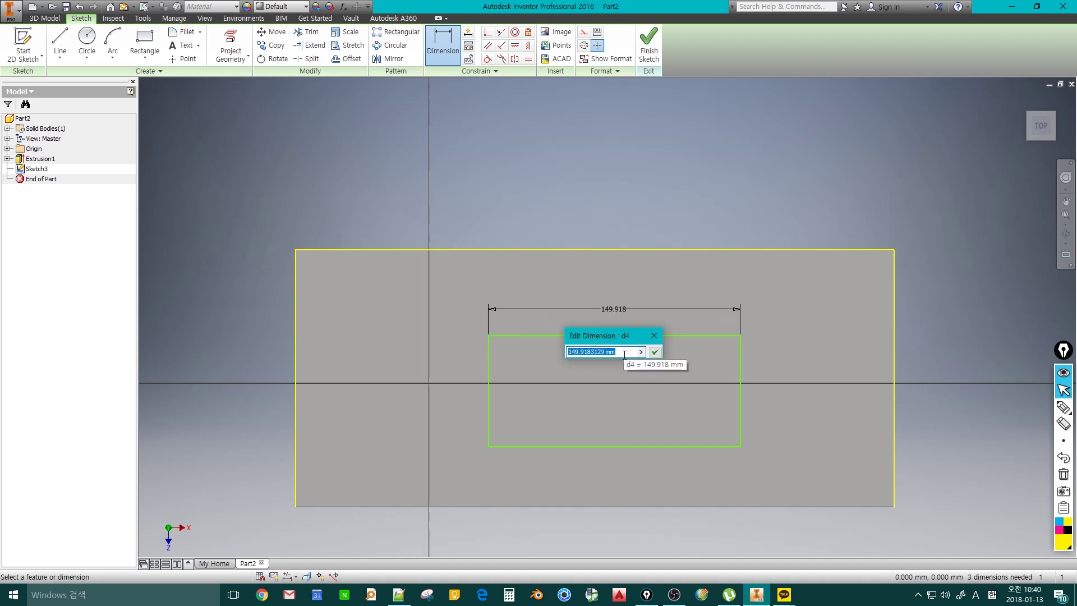
pyautogui.write('100')
pyautogui.press('Return')
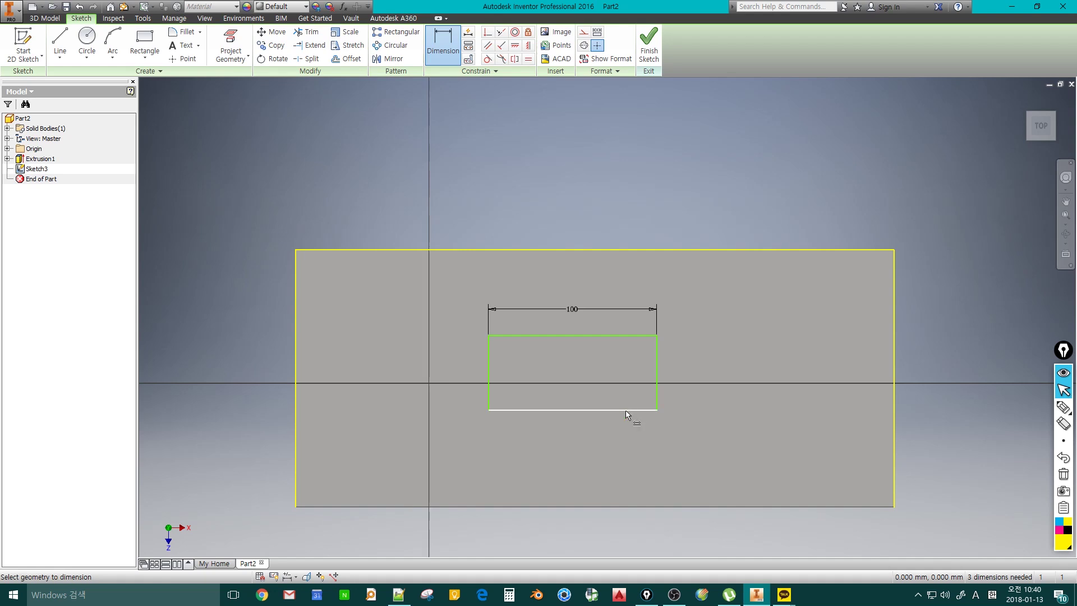
pyautogui.click(656, 372)
pyautogui.click(692, 369)
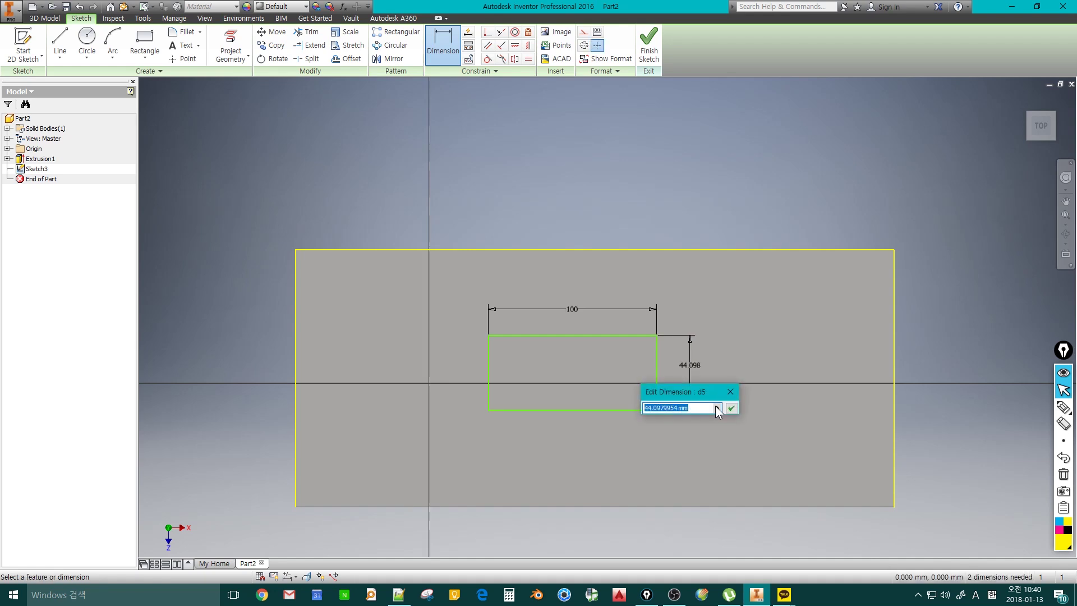
pyautogui.write('30')
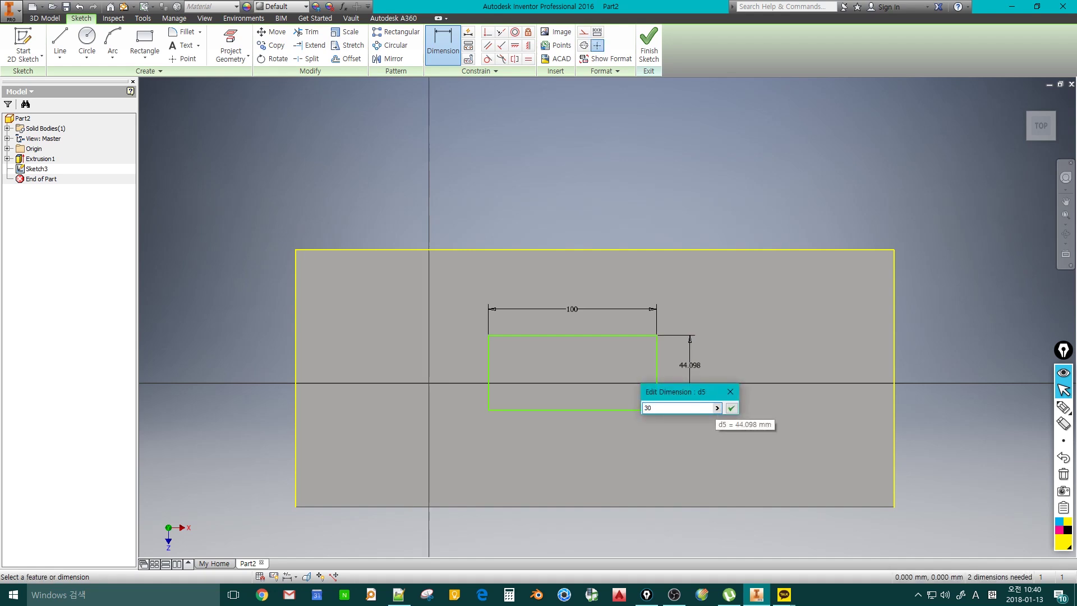
pyautogui.press('Return')
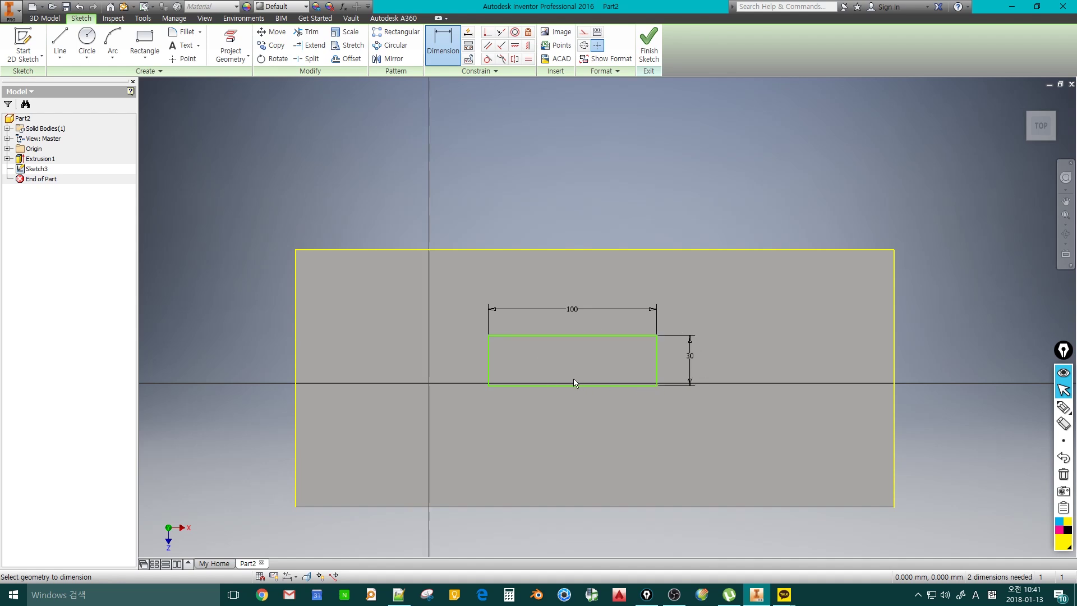
# Step: Set the distance between the rectangle's upper line and the block's projected upper edge to 40 mm
pyautogui.click(548, 339)
pyautogui.click(544, 249)
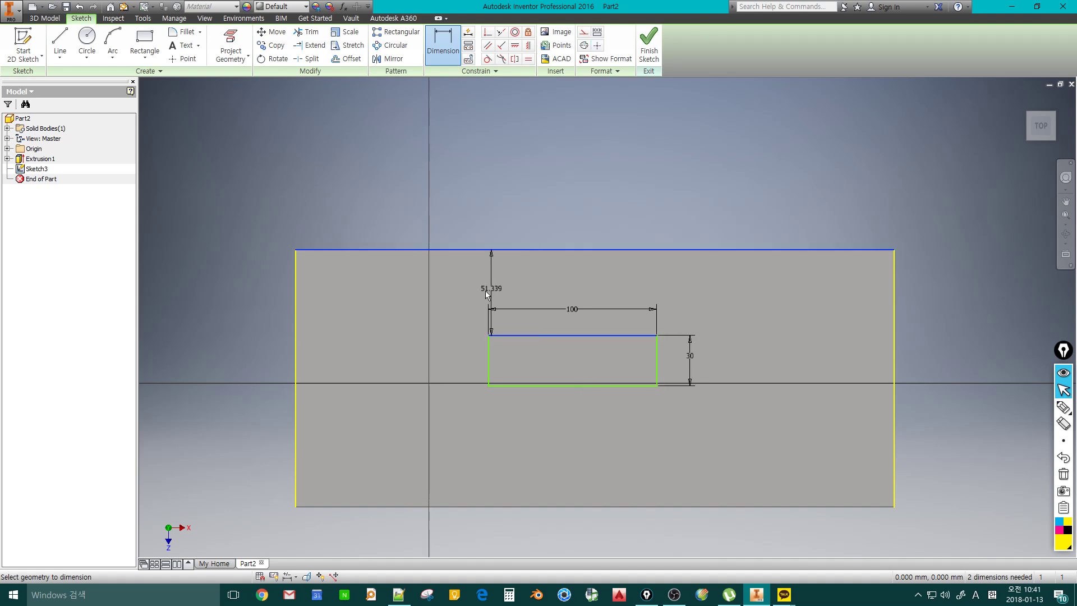
pyautogui.click(457, 290)
pyautogui.write('4')
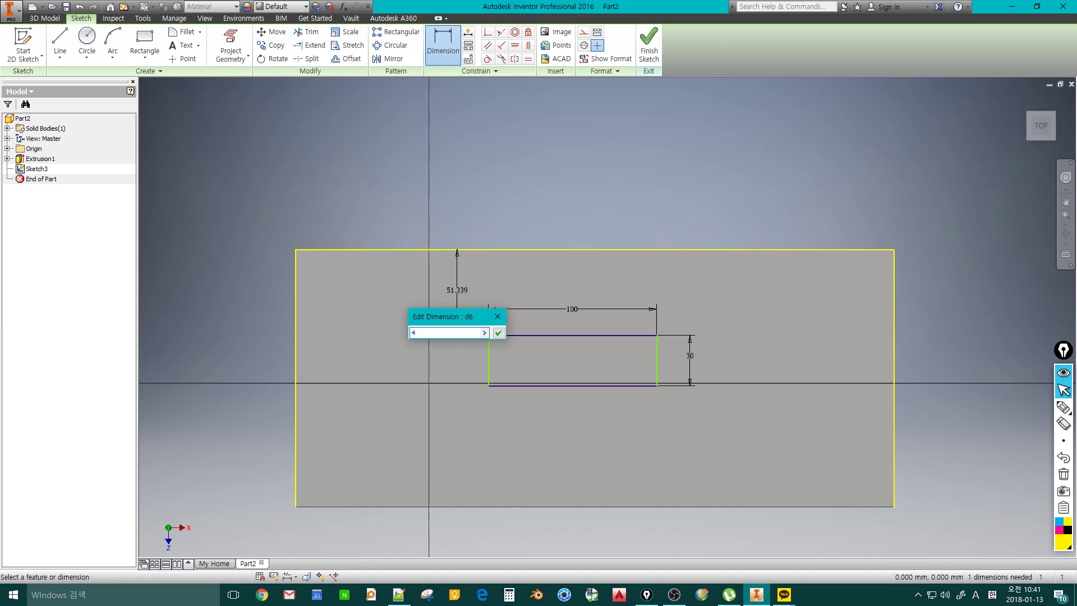
pyautogui.write('0')
pyautogui.press('Return')
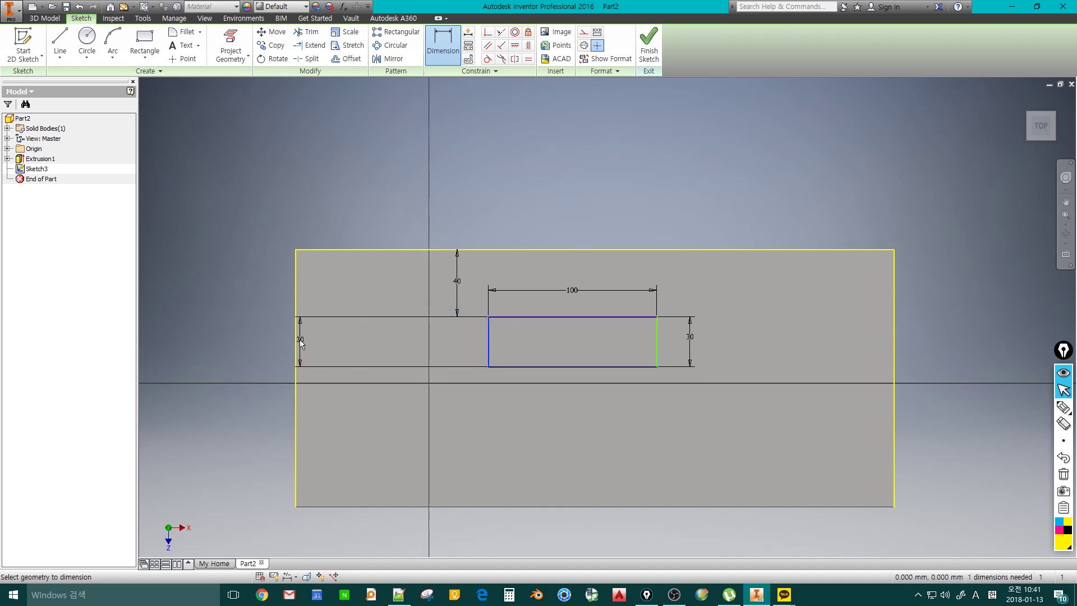
# Step: Set the distance between the rectangle's left line and the block's projected left edge to 20 mm
pyautogui.click(294, 339)
pyautogui.click(386, 342)
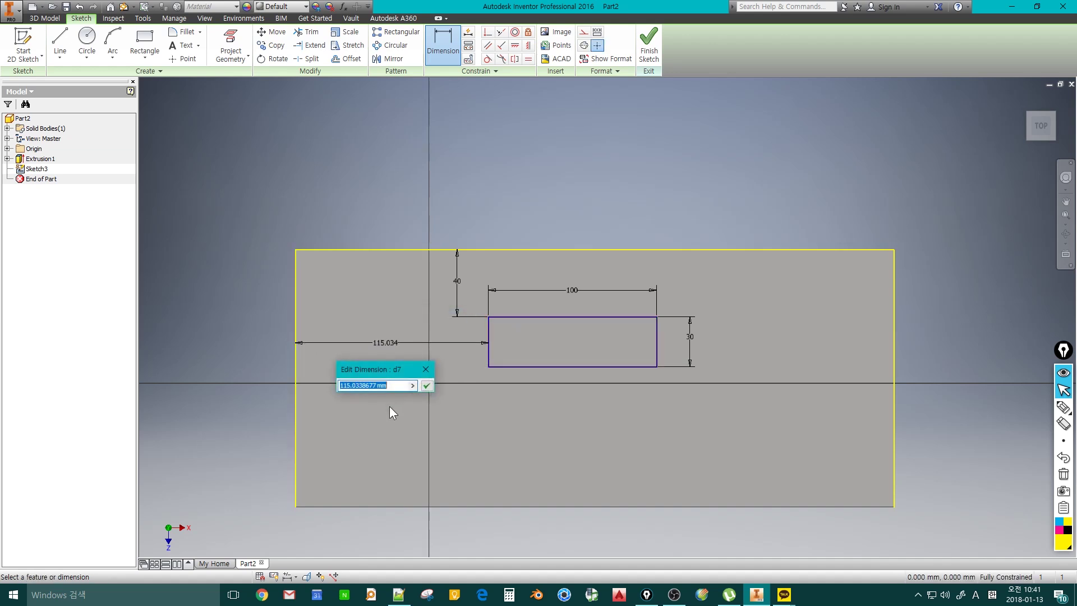
pyautogui.write('20')
pyautogui.press('Return')
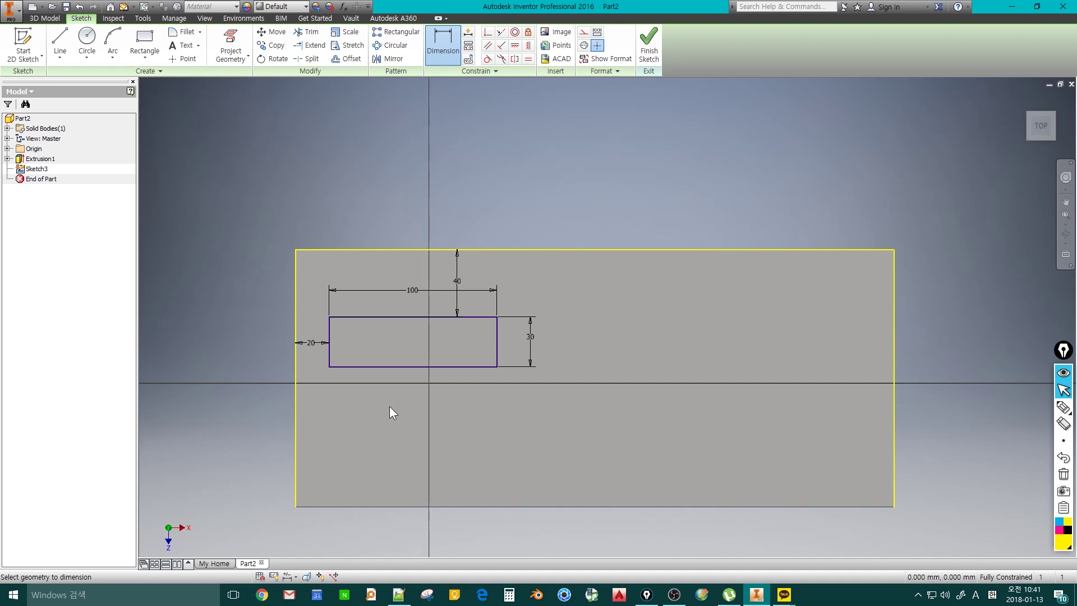
# Step: Undo the rectangle's two position dimensions change by change, and redo them
pyautogui.hotkey('ctrl', 'z')
pyautogui.hotkey('ctrl', 'z')
pyautogui.hotkey('ctrl', 'z')
pyautogui.hotkey('ctrl', 'z')
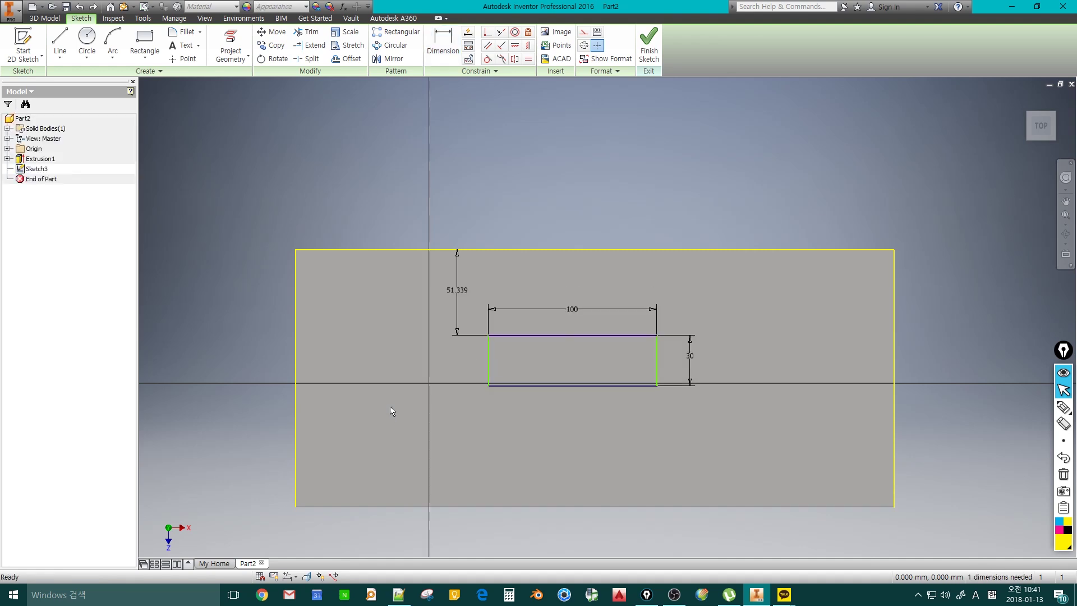
pyautogui.hotkey('ctrl', 'z')
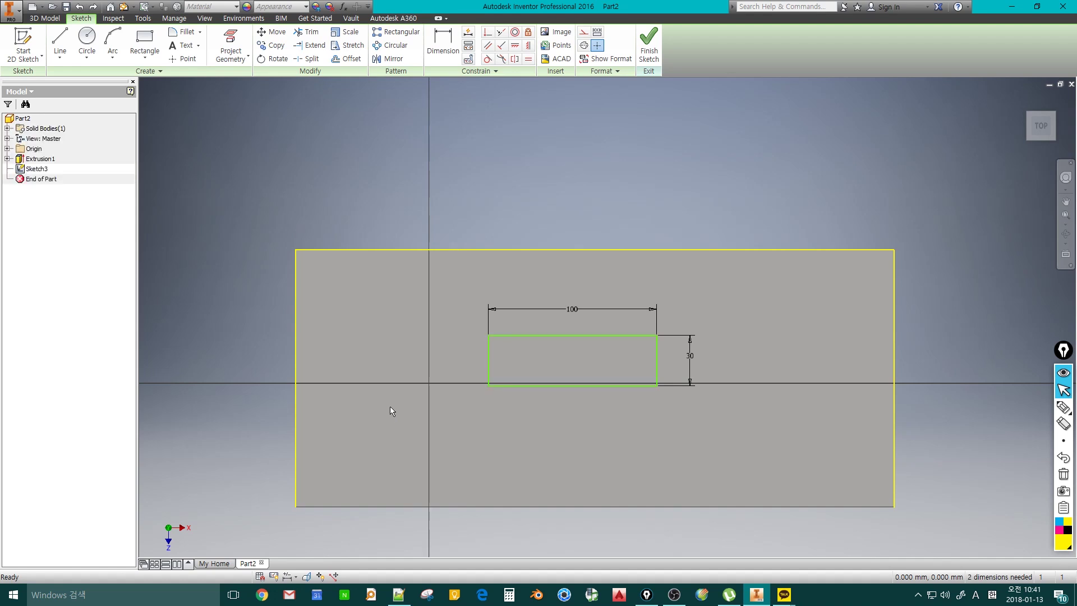
pyautogui.hotkey('ctrl', 'y')
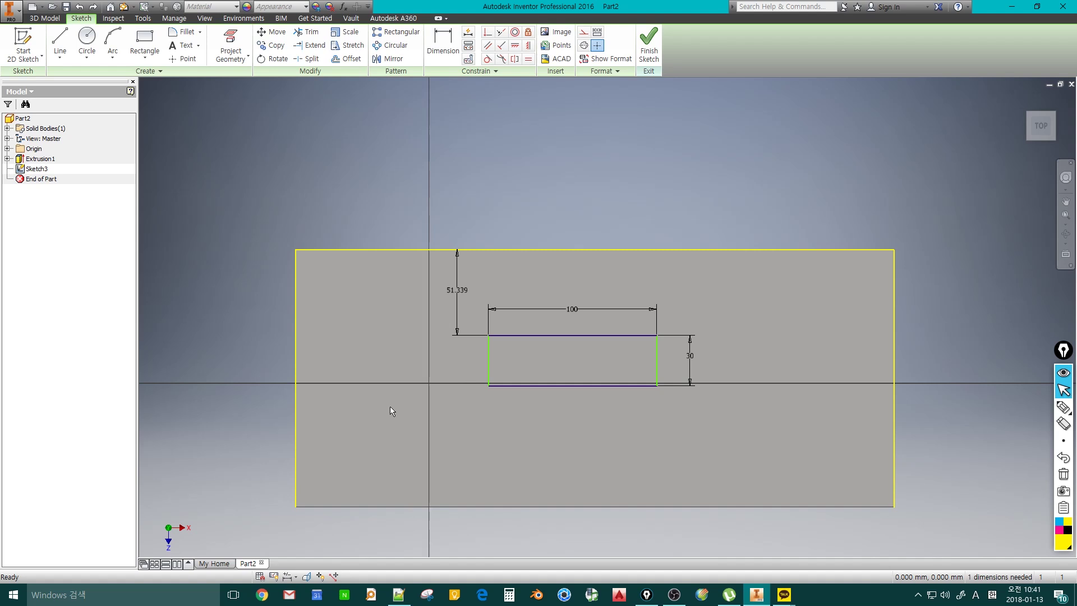
pyautogui.hotkey('ctrl', 'y')
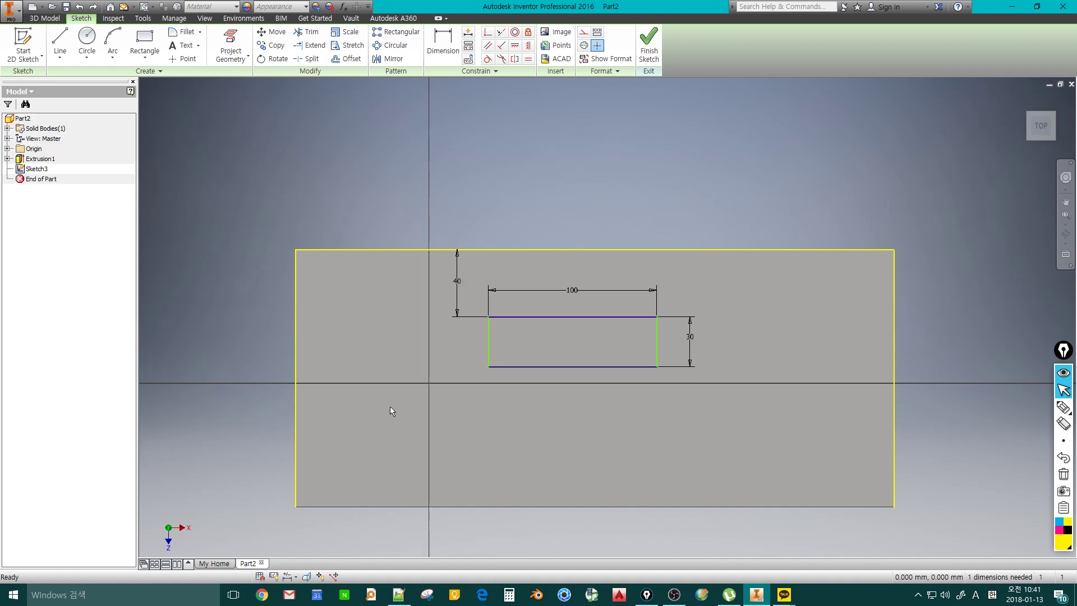
pyautogui.hotkey('ctrl', 'y')
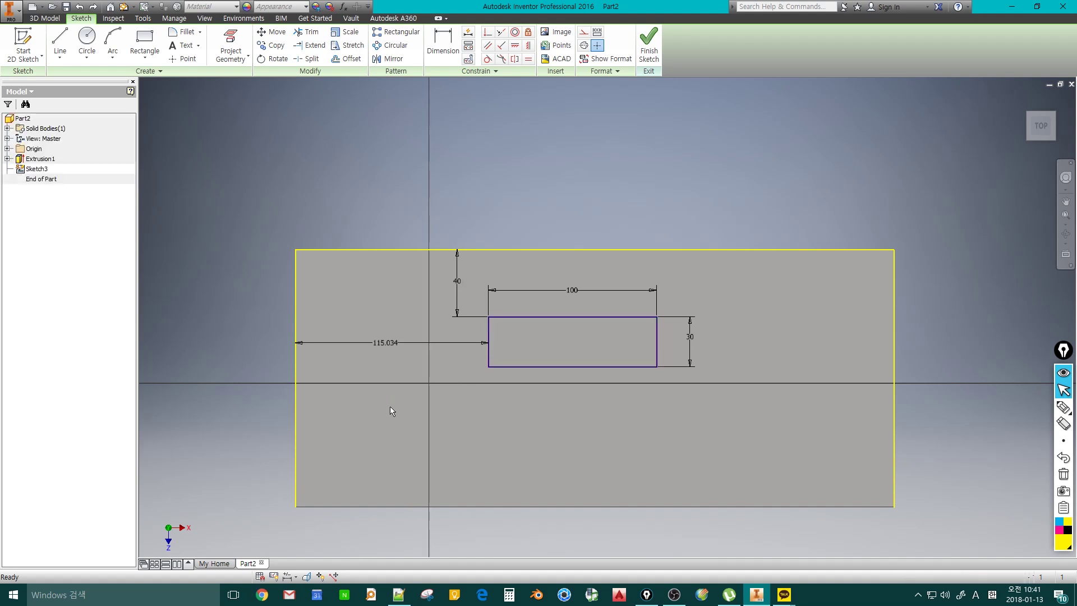
pyautogui.hotkey('ctrl', 'y')
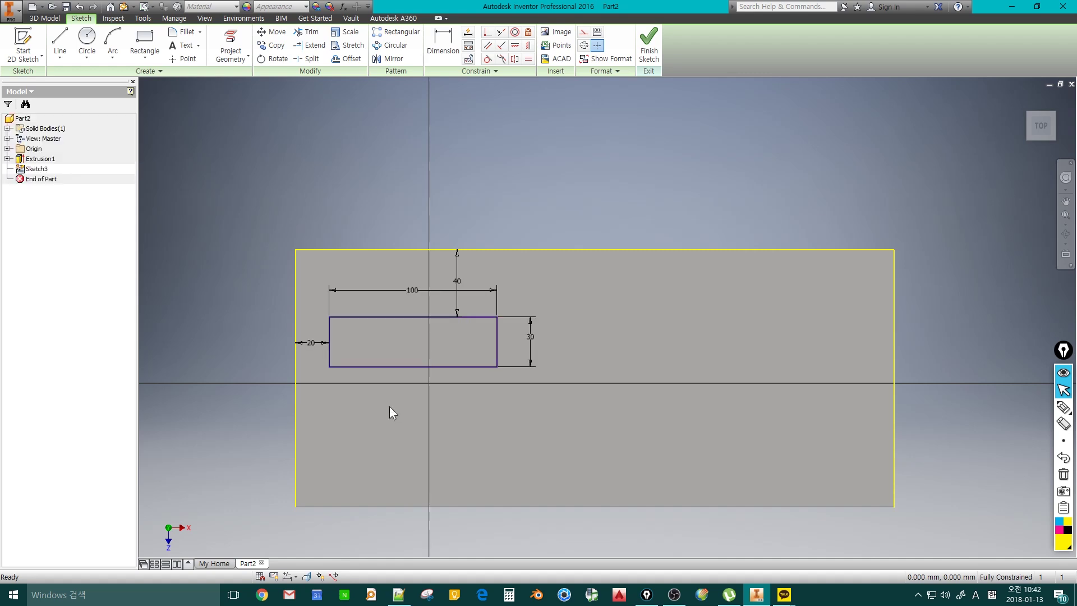
# Step: Undo all of the rectangle's size and position dimensions, and redo them one after another
pyautogui.hotkey('ctrl', 'z')
pyautogui.hotkey('ctrl', 'z')
pyautogui.hotkey('ctrl', 'z')
pyautogui.hotkey('ctrl', 'z')
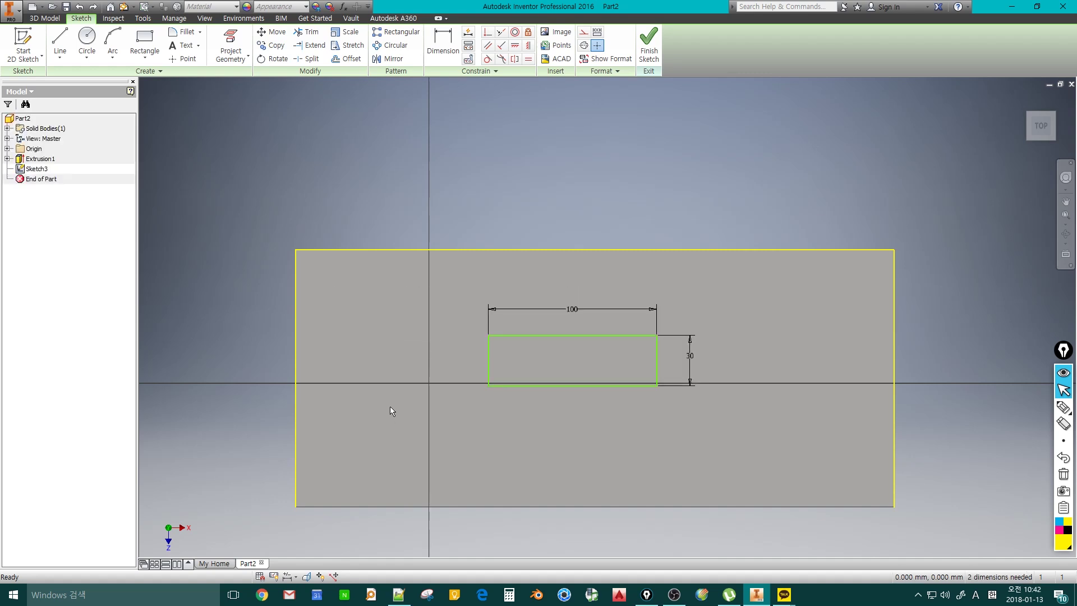
pyautogui.hotkey('ctrl', 'z')
pyautogui.hotkey('ctrl', 'z')
pyautogui.hotkey('ctrl', 'z')
pyautogui.hotkey('ctrl', 'z')
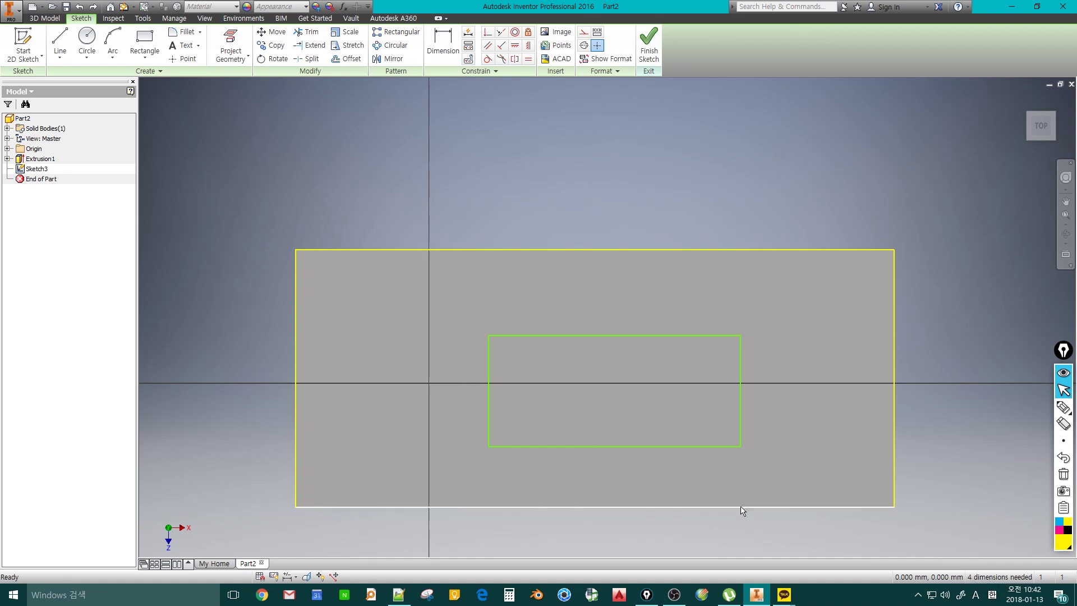
pyautogui.hotkey('ctrl', 'y')
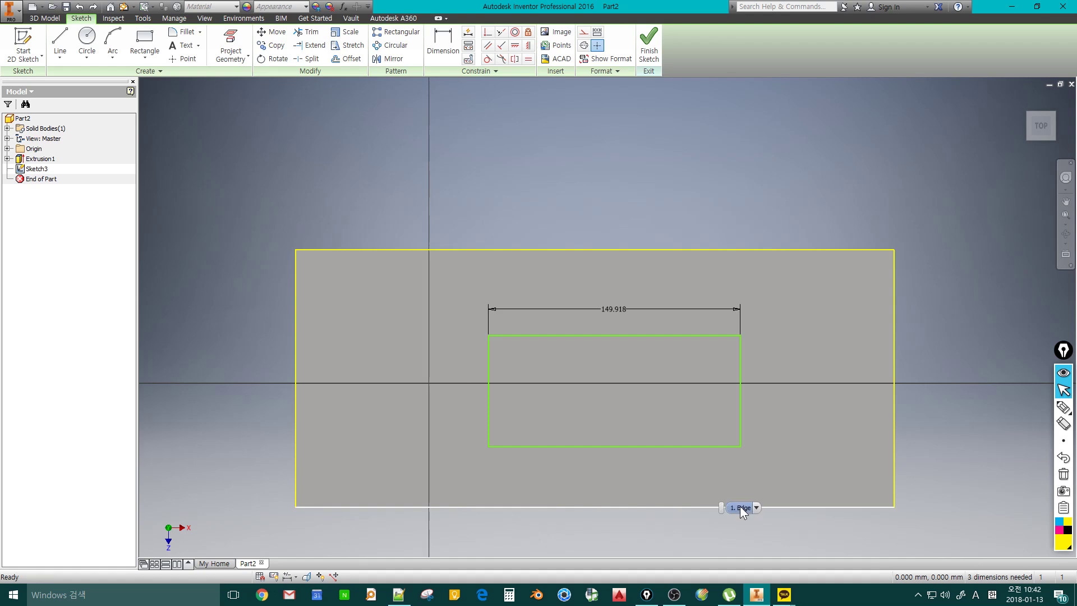
pyautogui.hotkey('ctrl', 'y')
pyautogui.hotkey('ctrl', 'y')
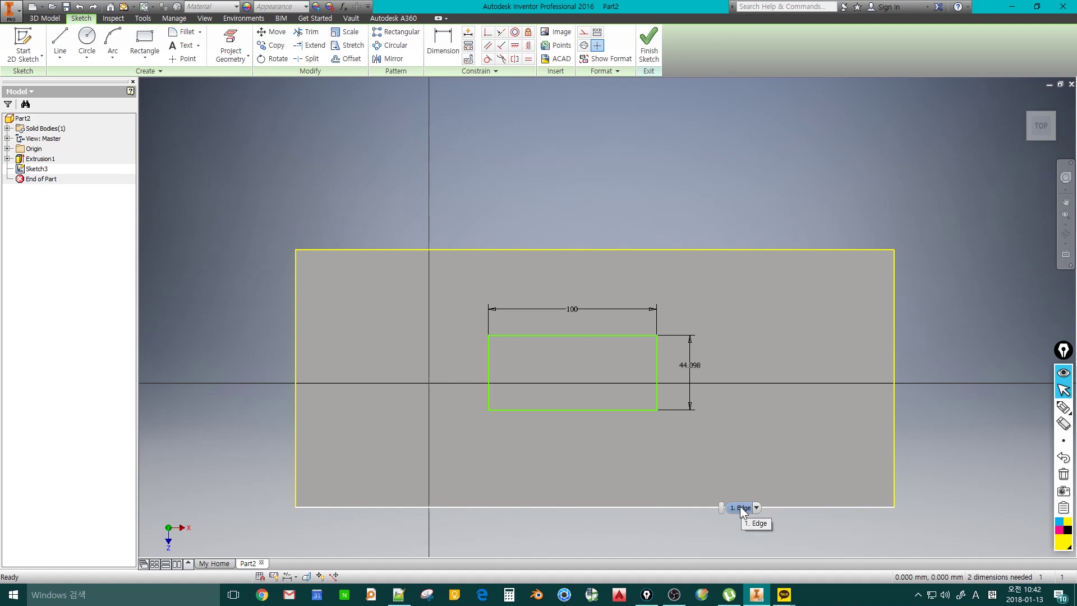
pyautogui.hotkey('ctrl', 'y')
pyautogui.hotkey('ctrl', 'y')
pyautogui.hotkey('ctrl', 'y')
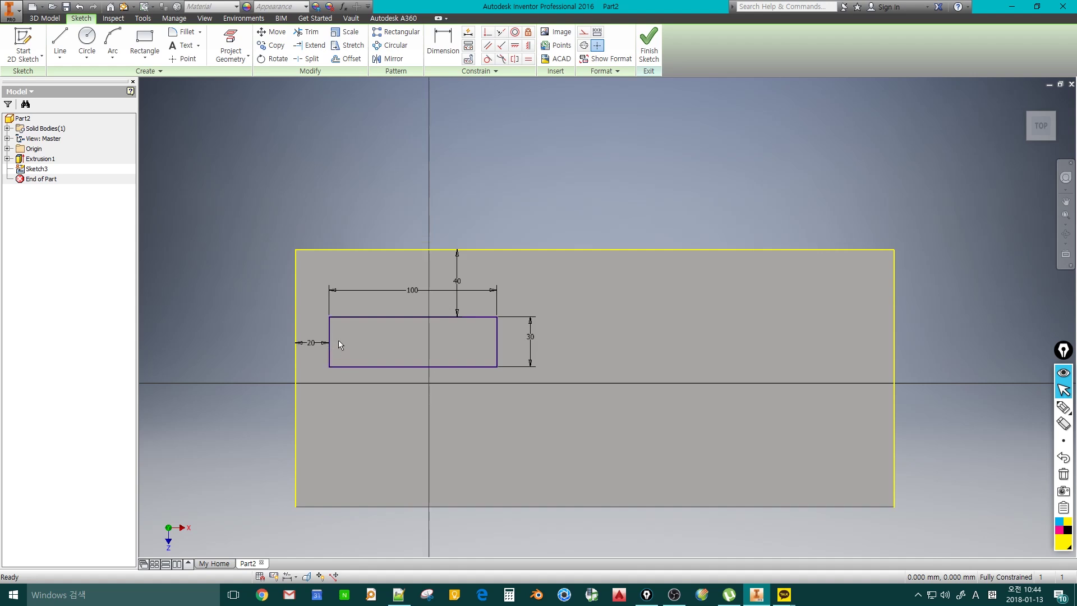
# Step: Try to move the rectangle by its lower line, and delete the 40 mm distance dimension to the block's upper edge
pyautogui.click(379, 367)
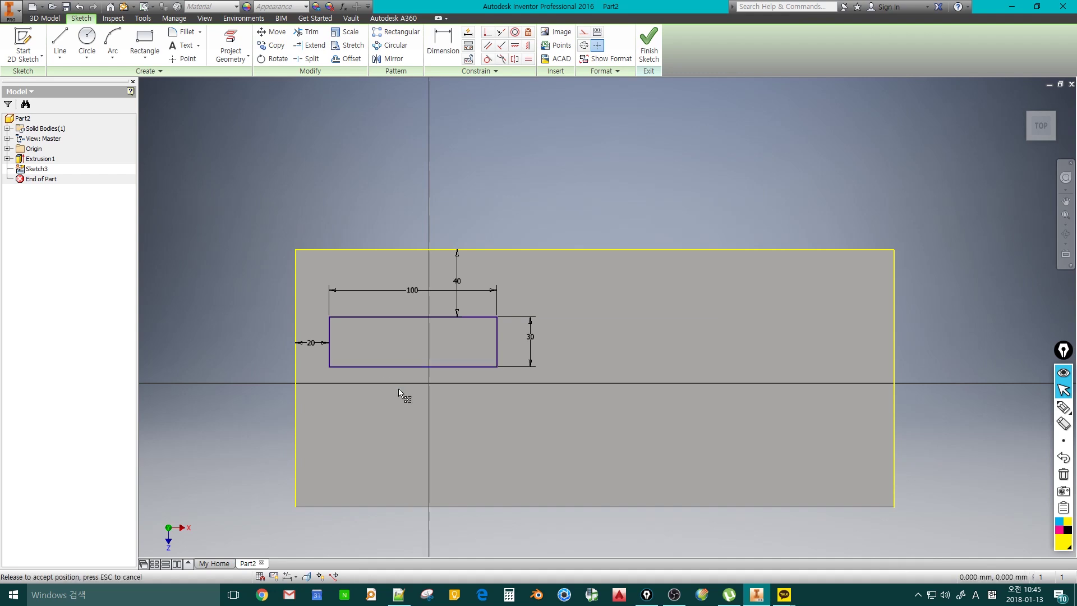
pyautogui.moveTo(405, 367); pyautogui.dragTo(498, 355)
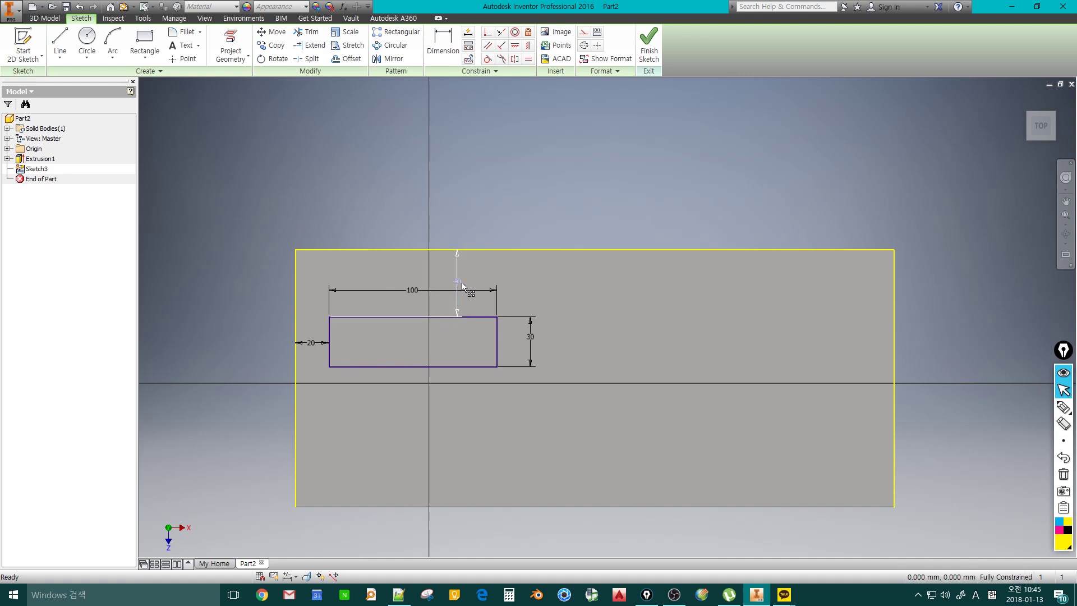
pyautogui.press('Delete')
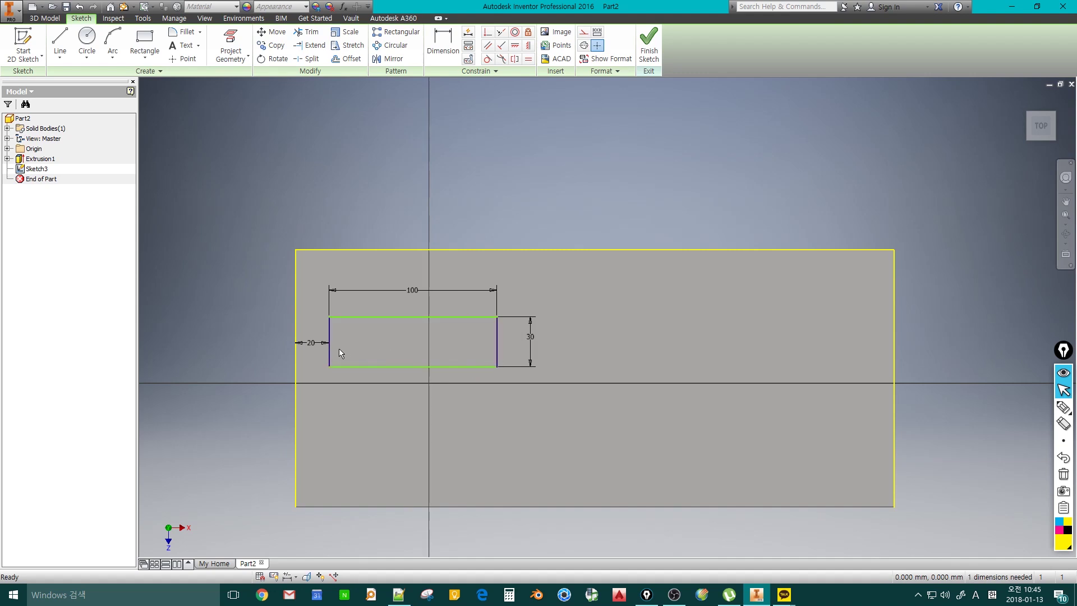
# Step: Move the rectangle's upper line up and down to test its vertical freedom of movement
pyautogui.moveTo(454, 317); pyautogui.dragTo(527, 344)
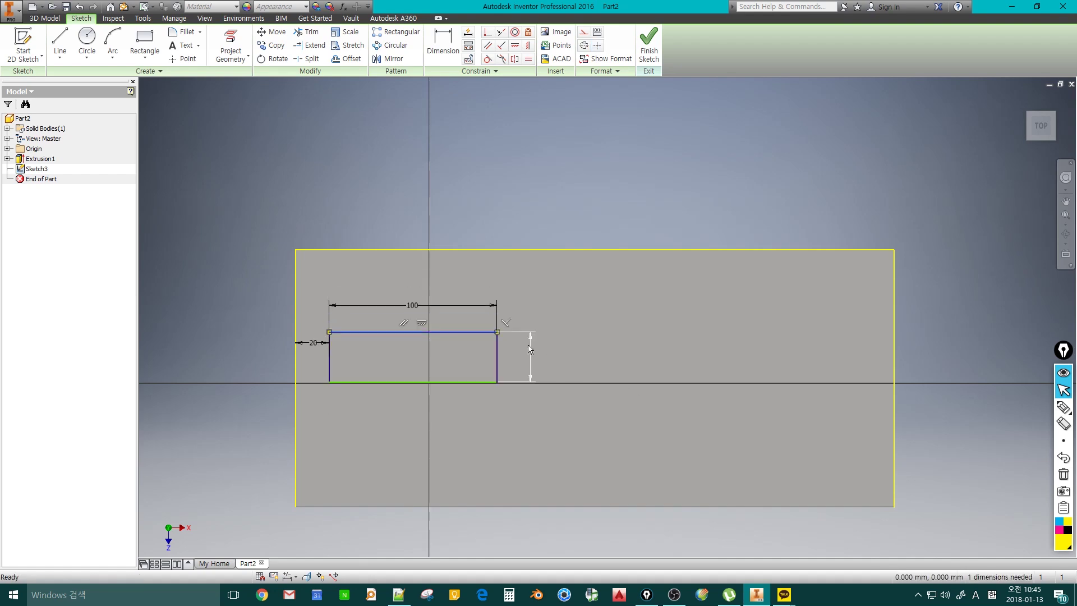
pyautogui.moveTo(452, 336); pyautogui.dragTo(483, 313)
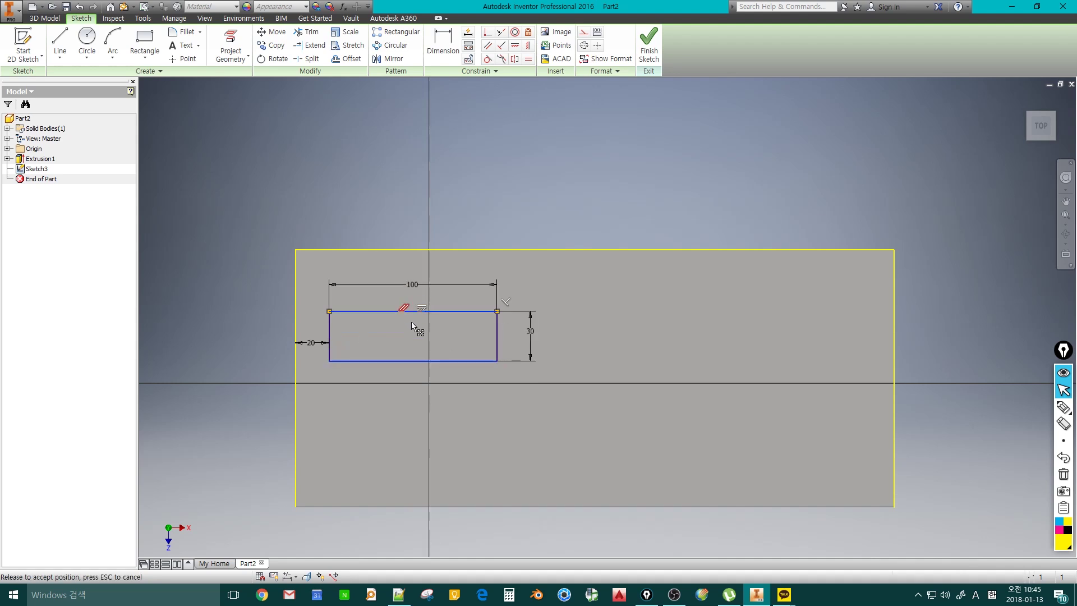
pyautogui.click(414, 382)
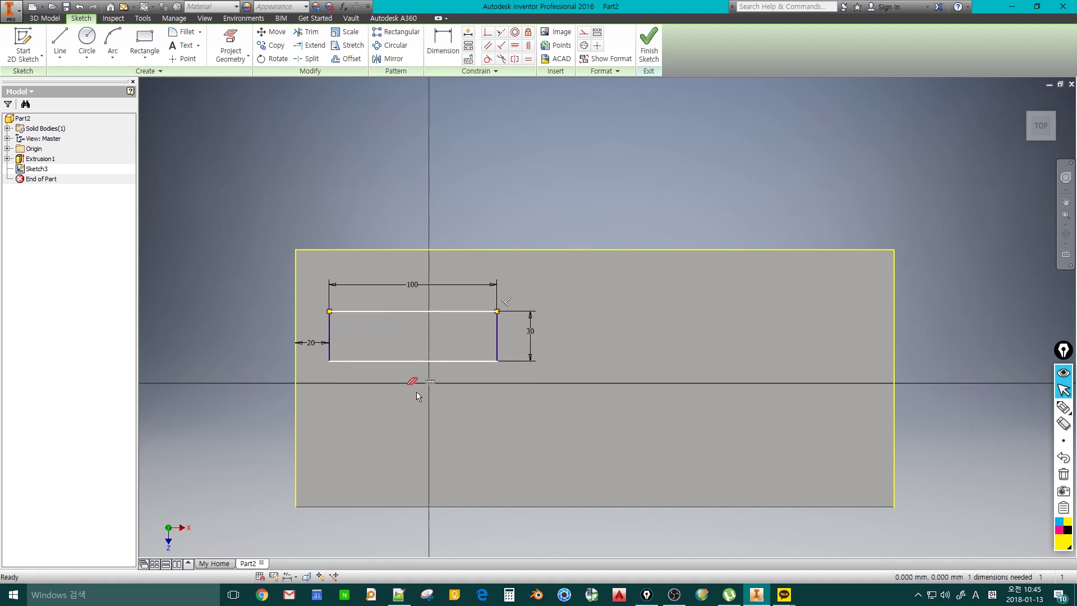
pyautogui.moveTo(398, 314)
pyautogui.mouseDown()
pyautogui.moveTo(416, 314)
pyautogui.moveTo(390, 334)
pyautogui.moveTo(385, 295)
pyautogui.moveTo(386, 412)
pyautogui.moveTo(391, 319)
pyautogui.moveTo(398, 338)
pyautogui.mouseUp()
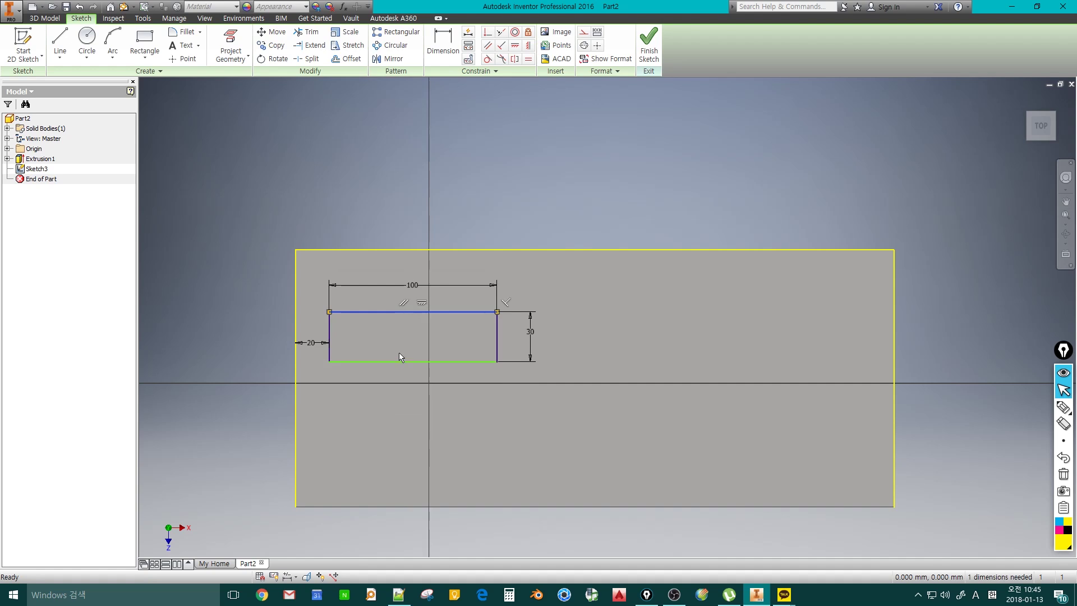
pyautogui.moveTo(394, 312)
pyautogui.mouseDown()
pyautogui.moveTo(400, 363)
pyautogui.moveTo(393, 317)
pyautogui.moveTo(392, 360)
pyautogui.moveTo(375, 309)
pyautogui.moveTo(376, 389)
pyautogui.moveTo(399, 388)
pyautogui.moveTo(386, 351)
pyautogui.moveTo(396, 344)
pyautogui.moveTo(402, 390)
pyautogui.mouseUp()
pyautogui.press('Escape')
# Step: Dimension the distance between the rectangle's upper line and the block's projected upper edge as 40 mm
pyautogui.click(443, 41)
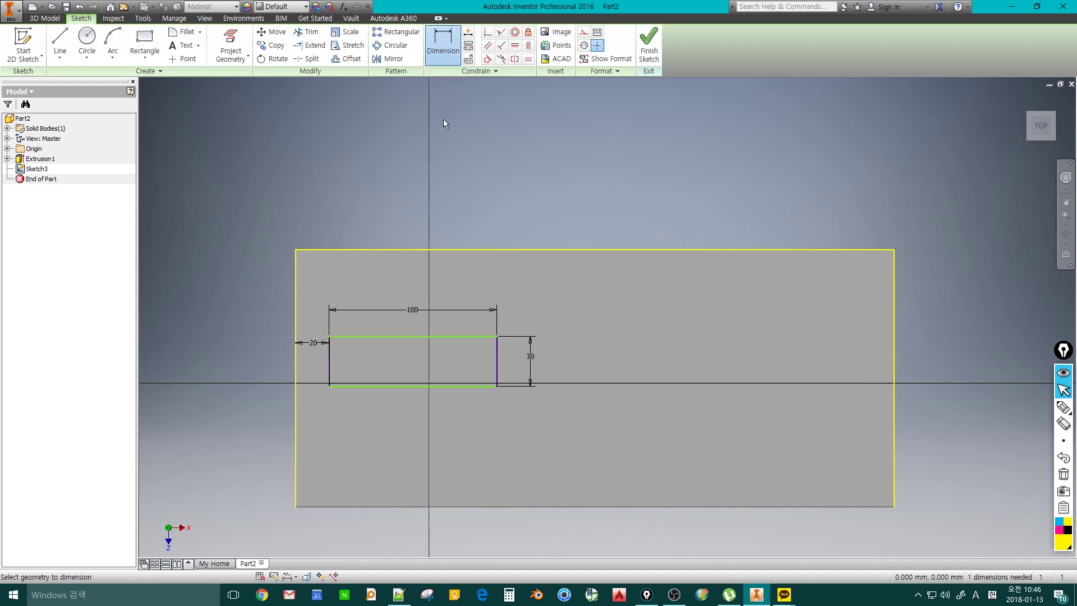
pyautogui.click(456, 336)
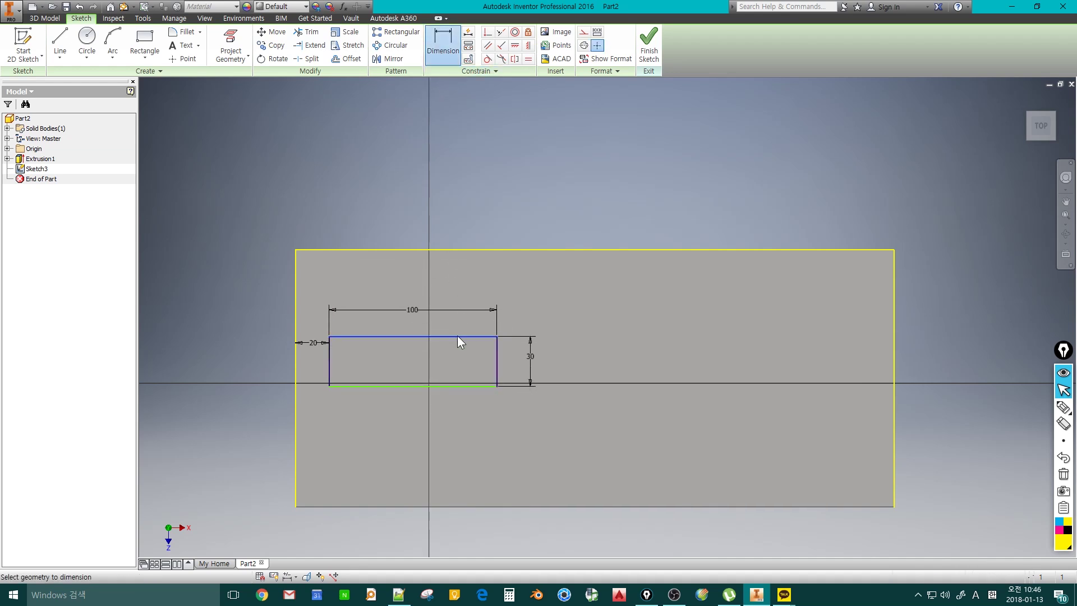
pyautogui.click(471, 250)
pyautogui.click(465, 289)
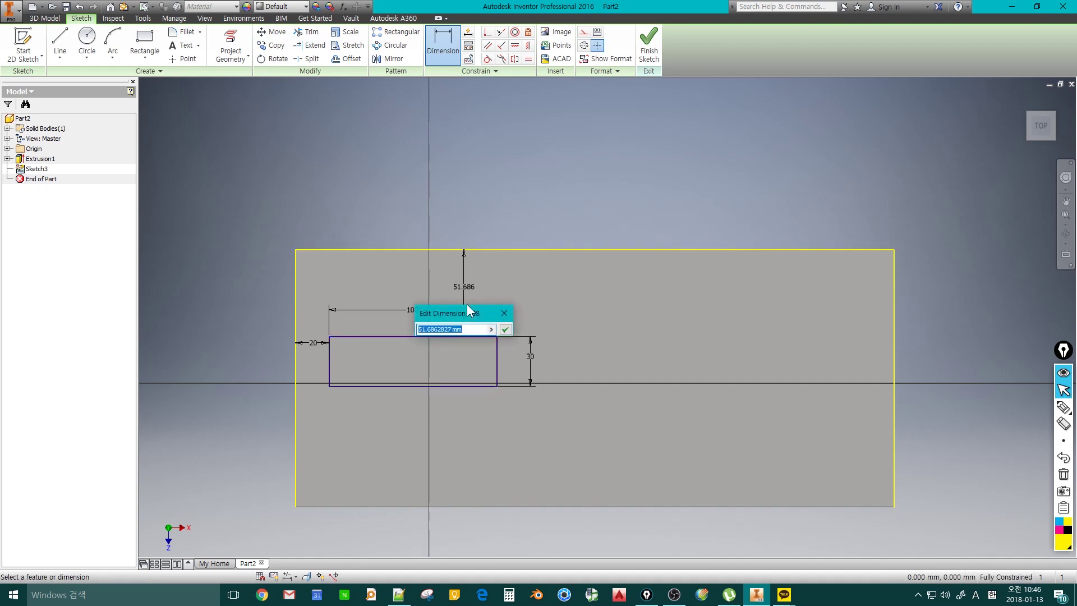
pyautogui.write('40')
pyautogui.press('Return')
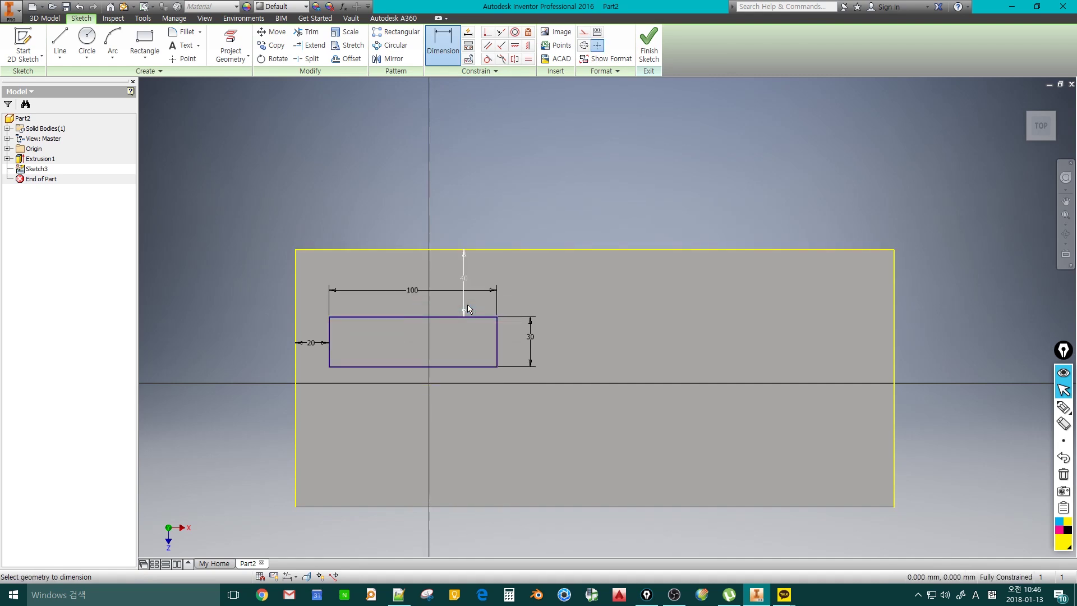
pyautogui.click(469, 367)
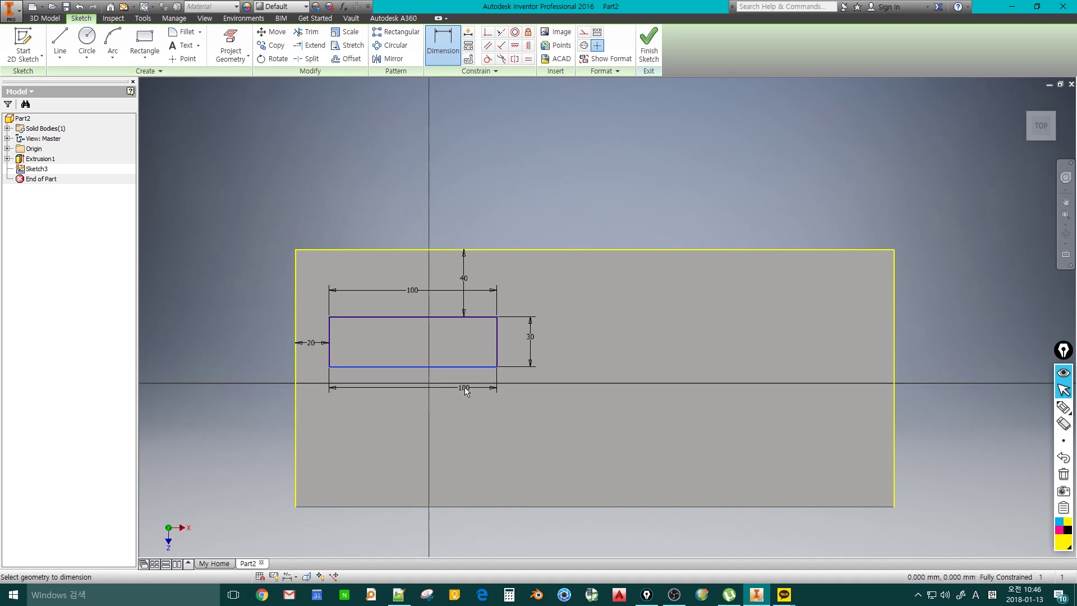
pyautogui.press('Escape')
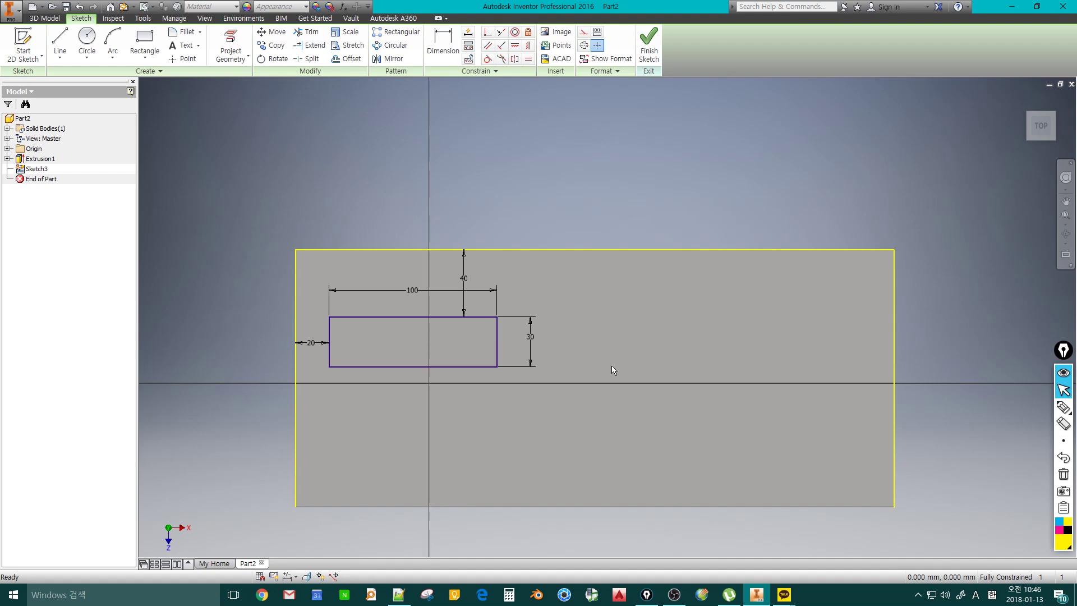
# Step: Sketch a circle about 45 mm in diameter on the block's face, to the right of the rectangle
pyautogui.click(87, 40)
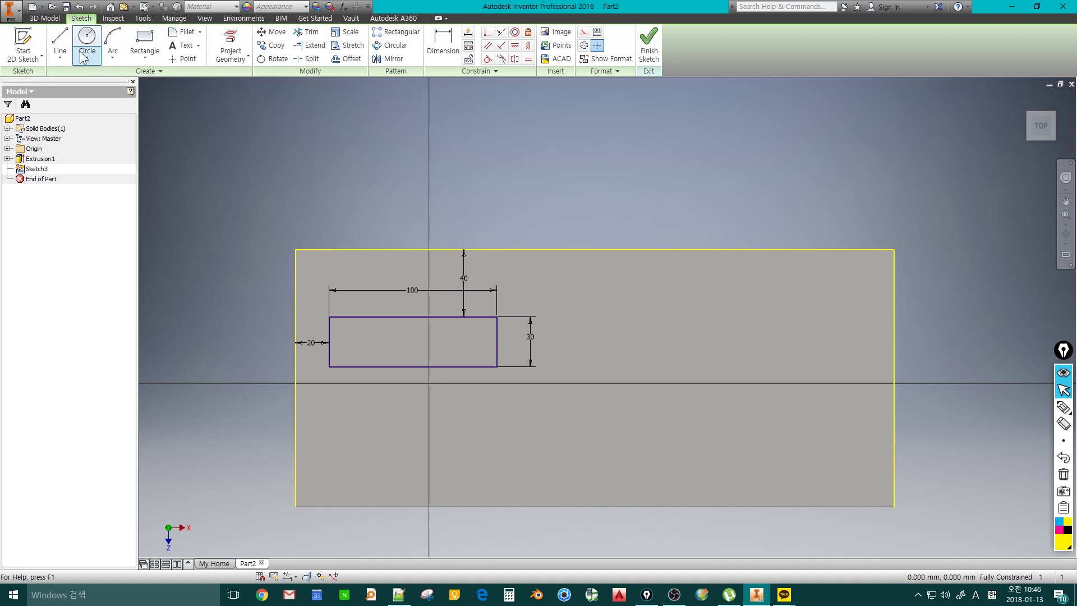
pyautogui.click(664, 341)
pyautogui.click(700, 335)
pyautogui.press('Escape')
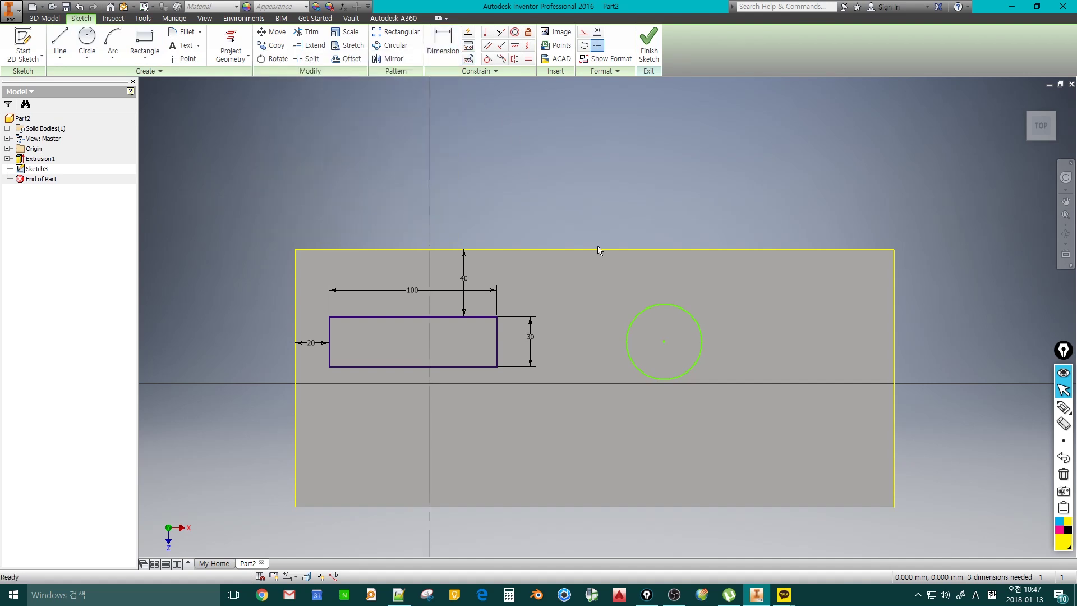
# Step: Dimension the circle's diameter as 40 mm
pyautogui.press('d')
pyautogui.click(630, 321)
pyautogui.click(624, 304)
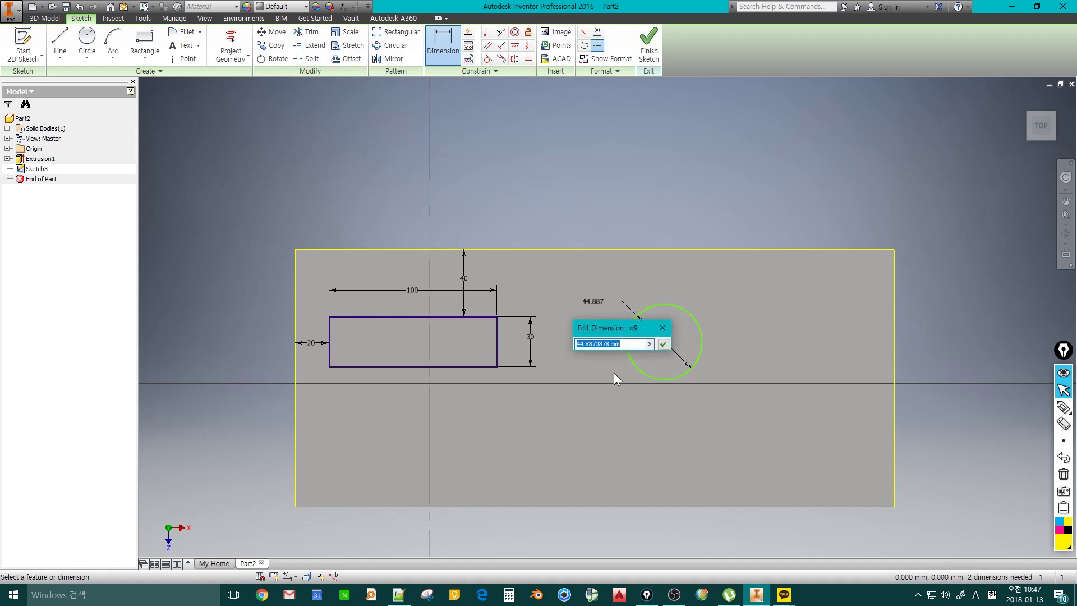
pyautogui.write('40')
pyautogui.press('Return')
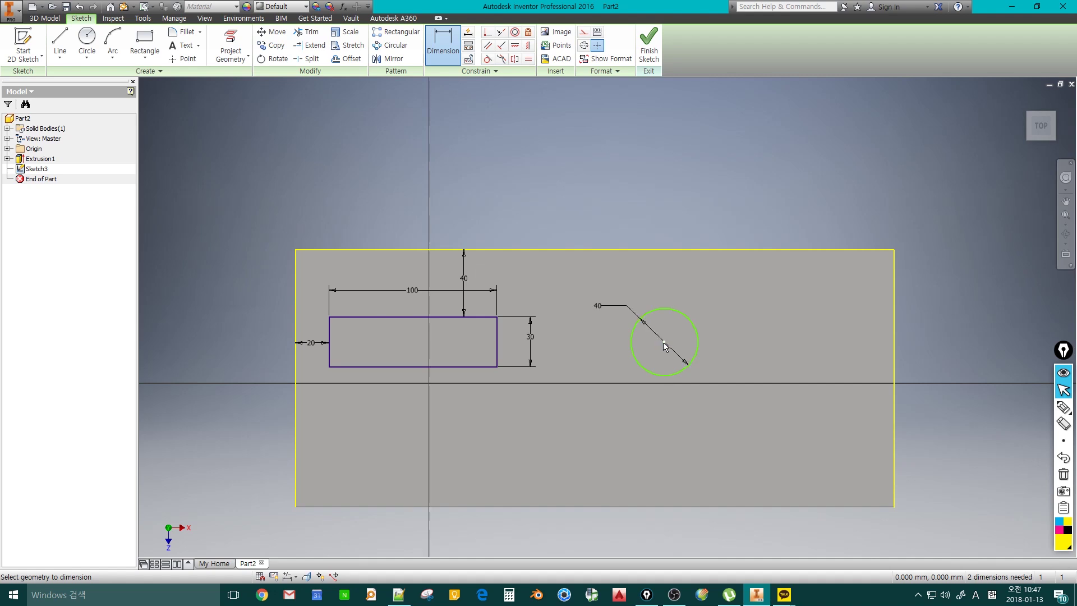
# Step: Locate the circle's centre 60 mm from the block's upper edge and 100 mm from its right edge with dimensions
pyautogui.click(661, 250)
pyautogui.click(725, 289)
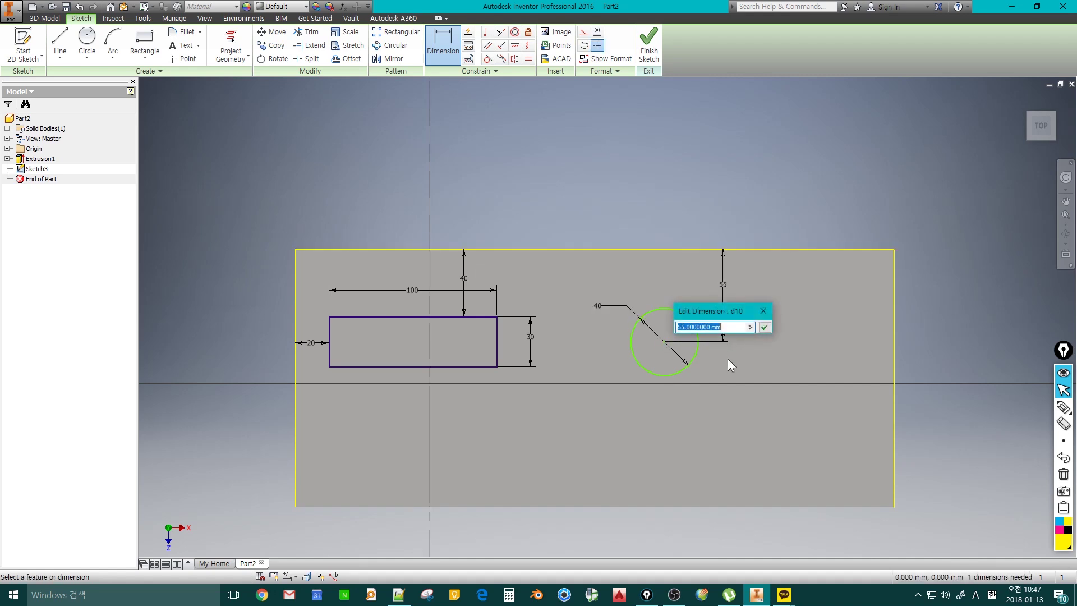
pyautogui.write('60')
pyautogui.press('Return')
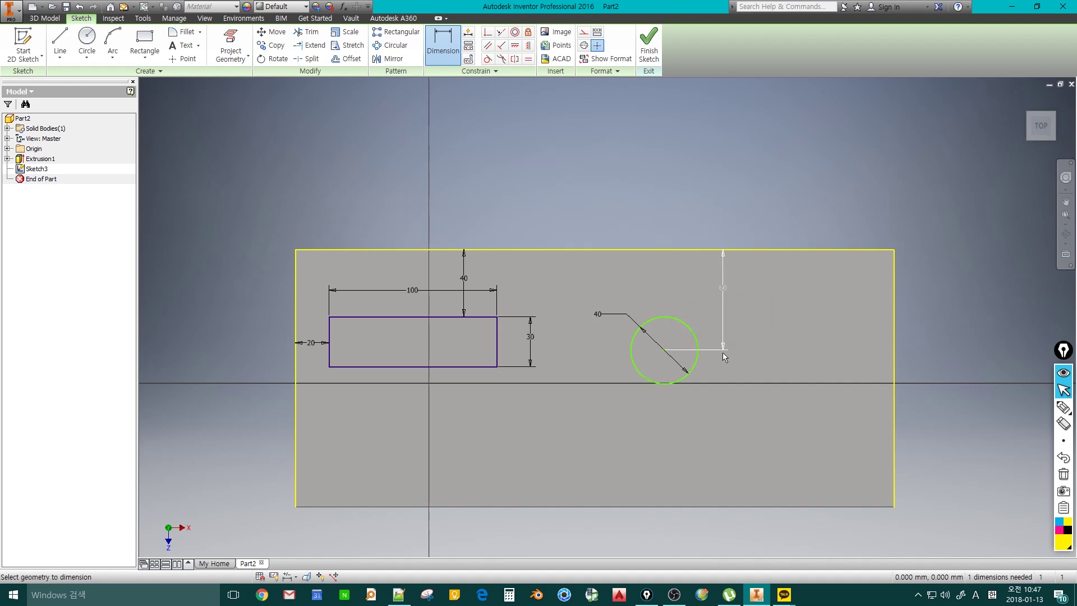
pyautogui.click(892, 355)
pyautogui.click(769, 422)
pyautogui.write('100')
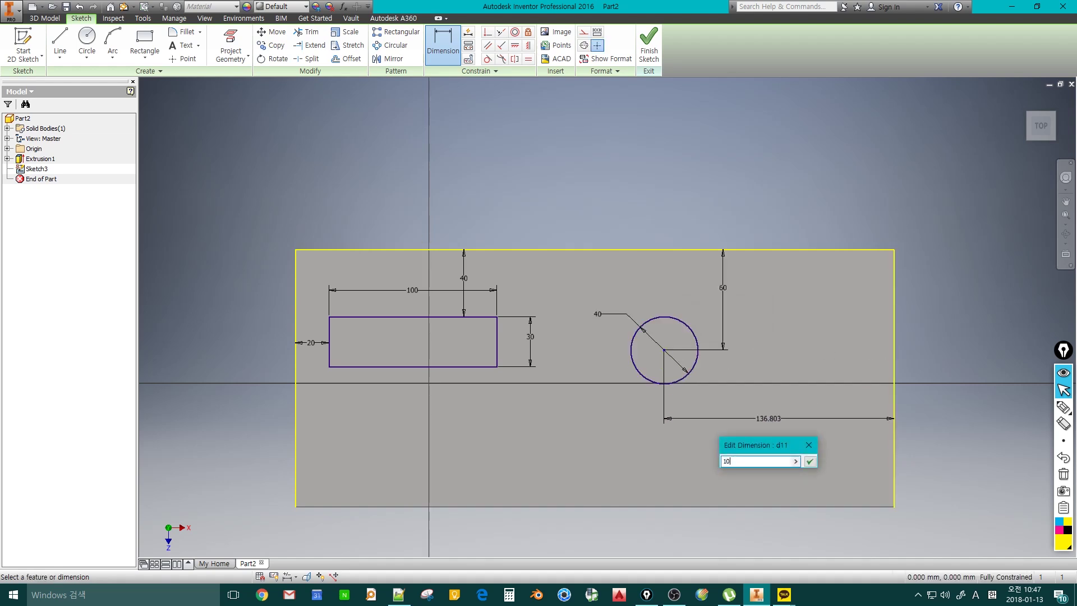
pyautogui.press('Return')
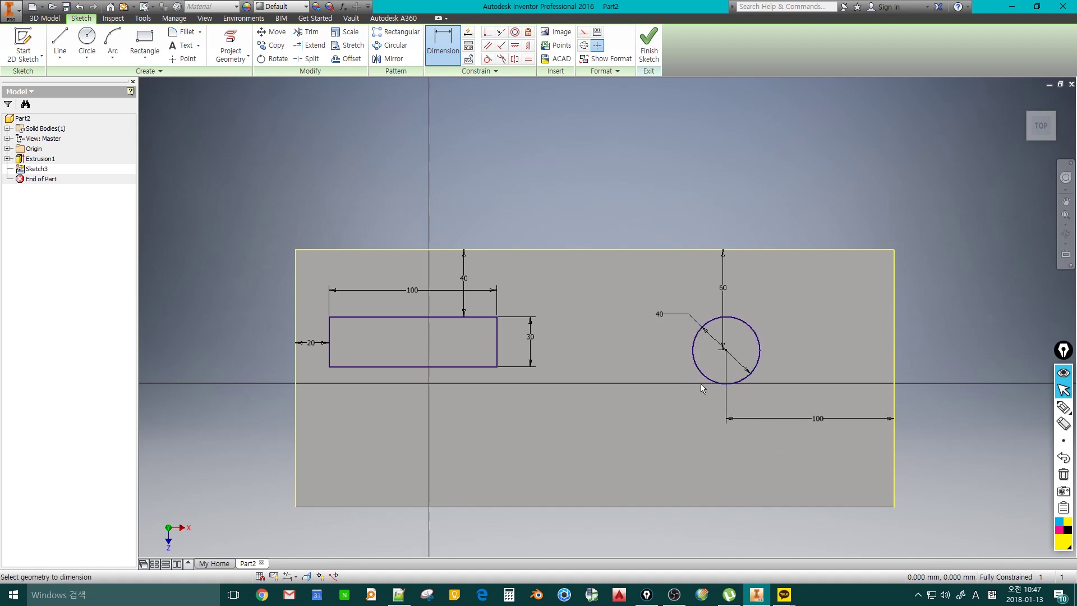
pyautogui.press('Escape')
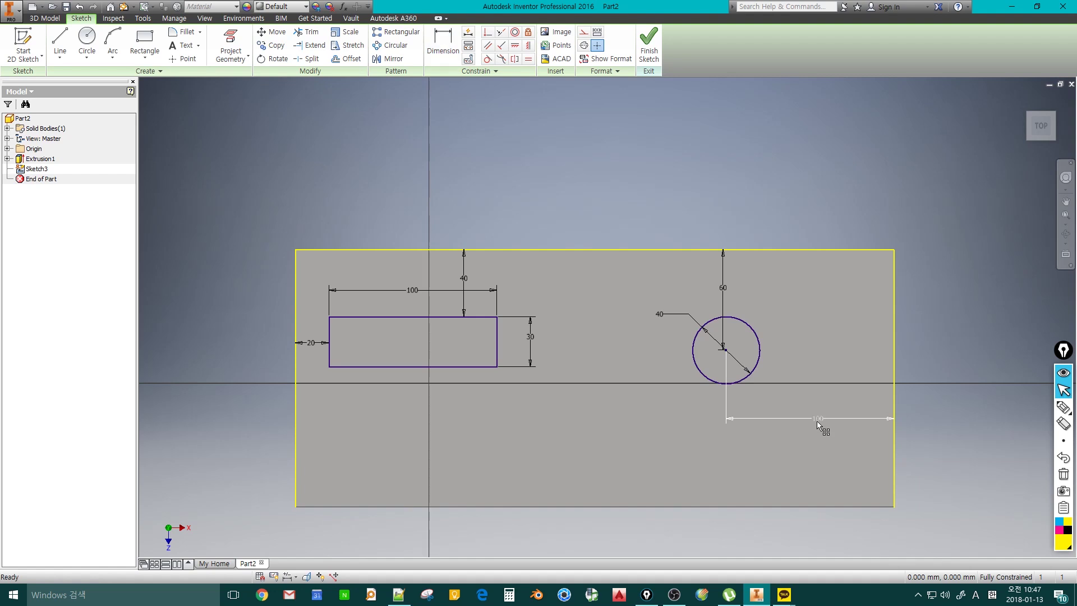
# Step: Delete the circle's 100 mm dimension and make the circle tangent to the block's projected right edge
pyautogui.click(816, 420)
pyautogui.press('Delete')
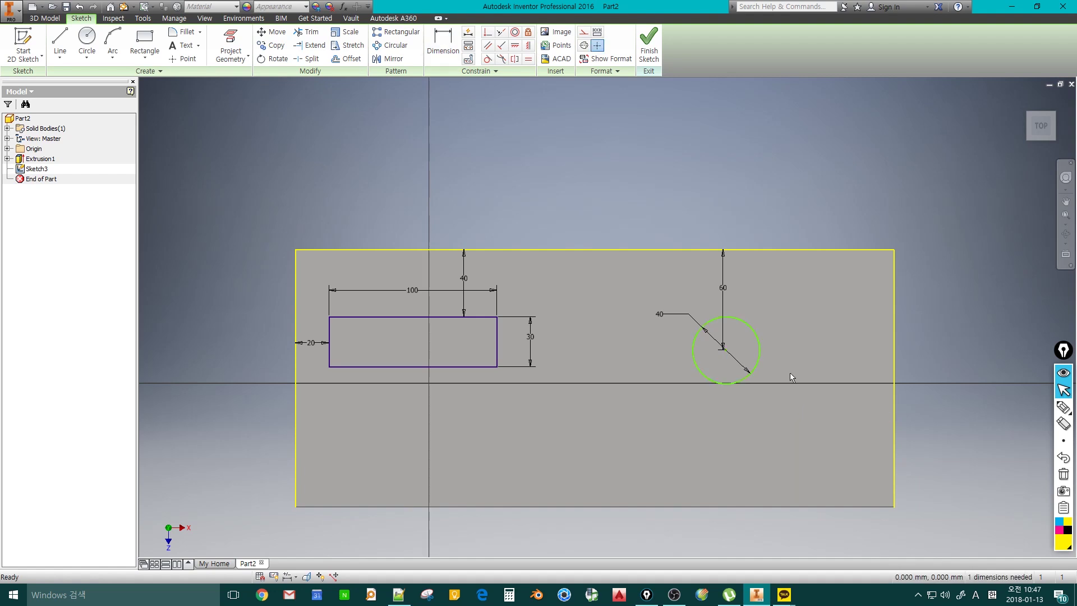
pyautogui.click(487, 62)
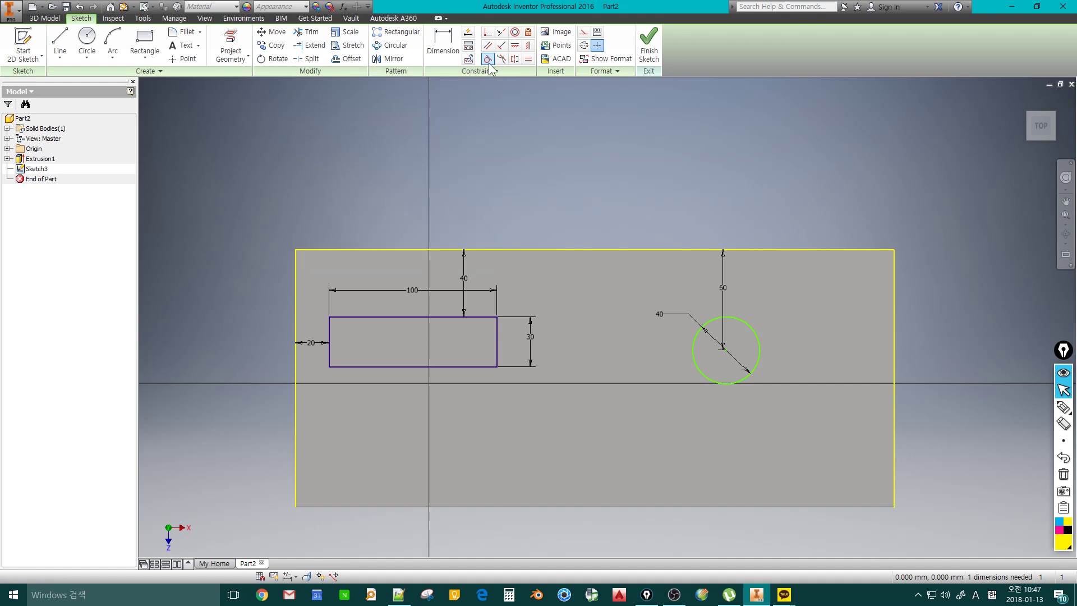
pyautogui.click(758, 347)
pyautogui.click(893, 360)
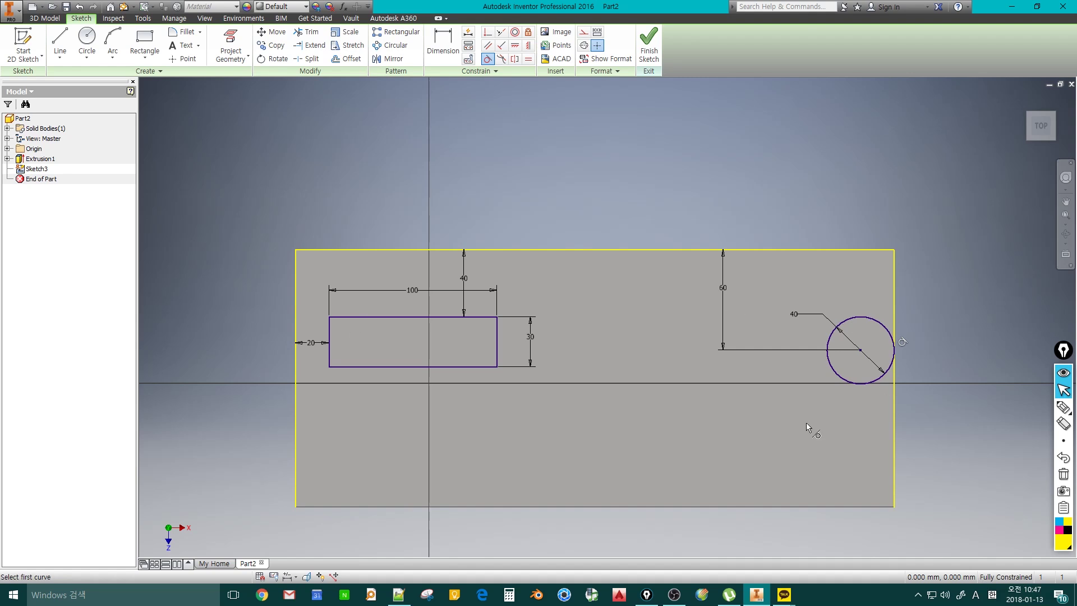
# Step: Undo the tangent constraint and delete the circle together with its dimensions
pyautogui.hotkey('ctrl', 'z')
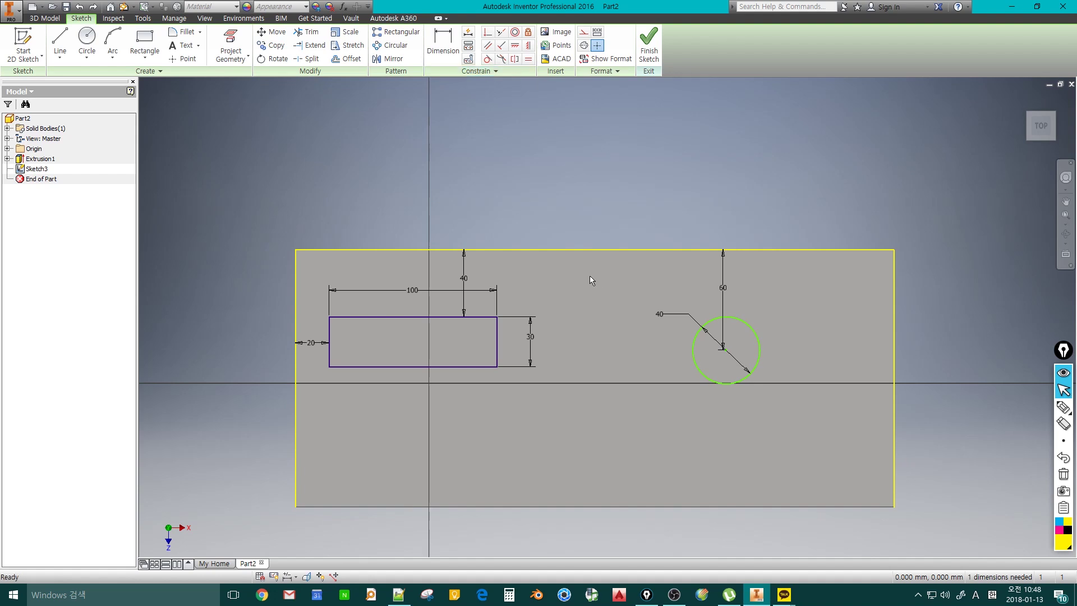
pyautogui.moveTo(645, 285); pyautogui.dragTo(809, 425)
pyautogui.press('Delete')
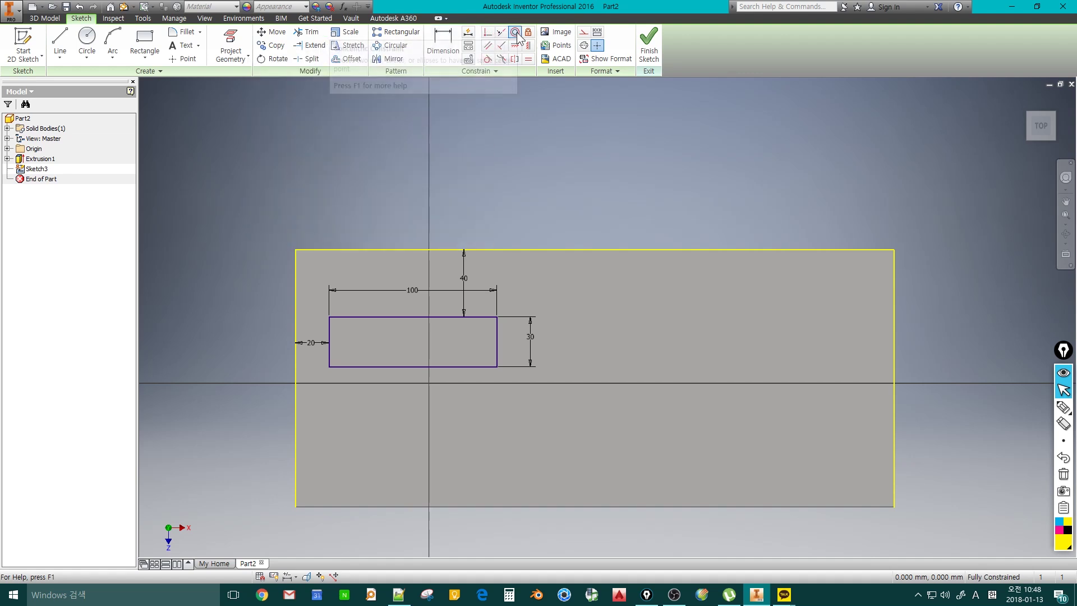
# Step: Sketch a slanted line to the right of the rectangle and make its upper end coincident with the rectangle's lower-right corner
pyautogui.press('l')
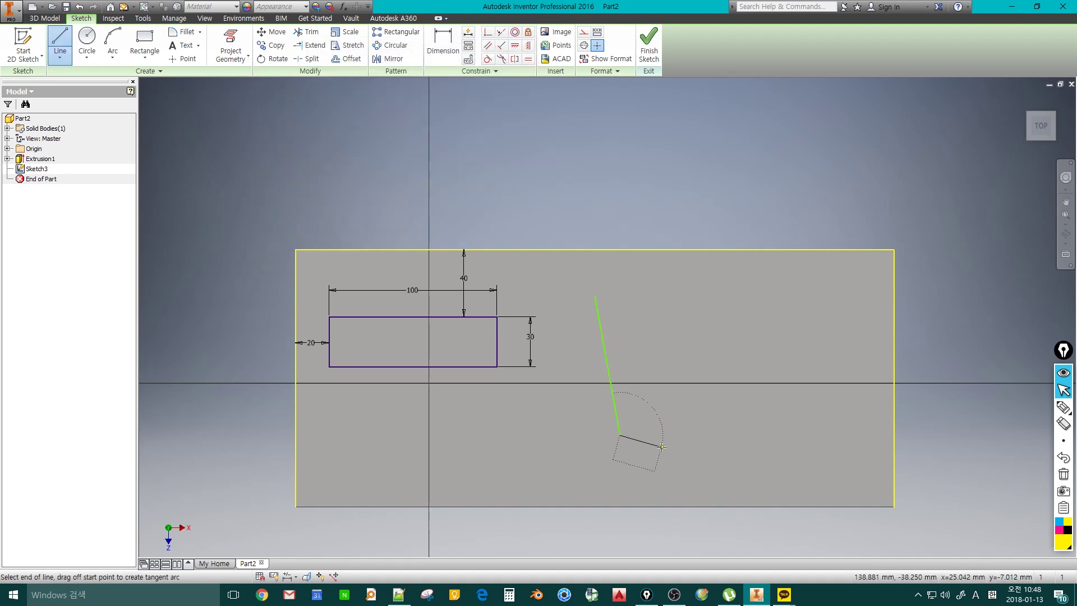
pyautogui.press('Escape')
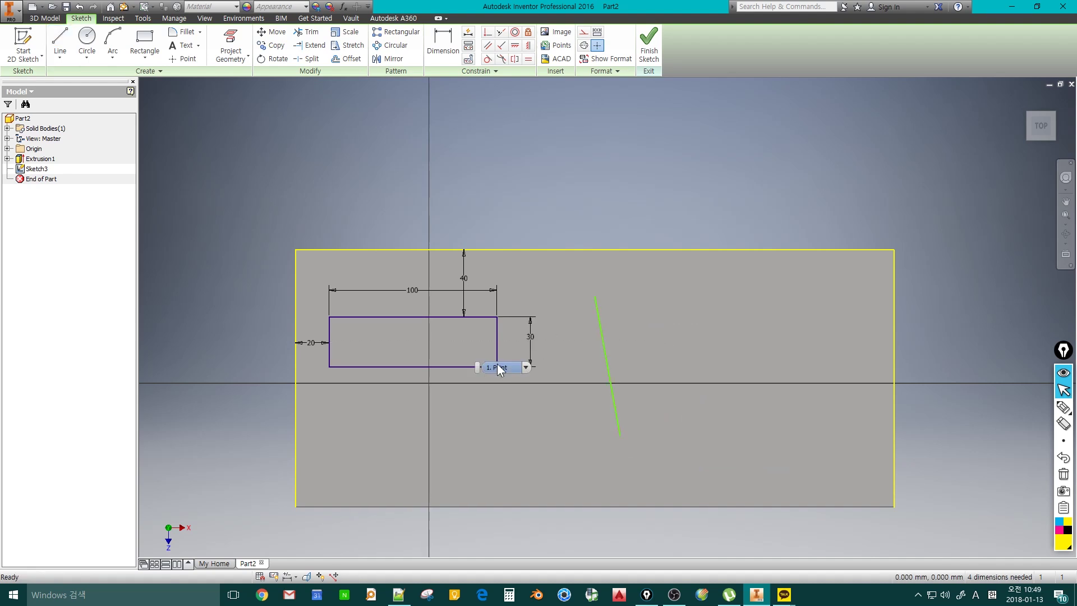
pyautogui.click(487, 33)
pyautogui.click(594, 296)
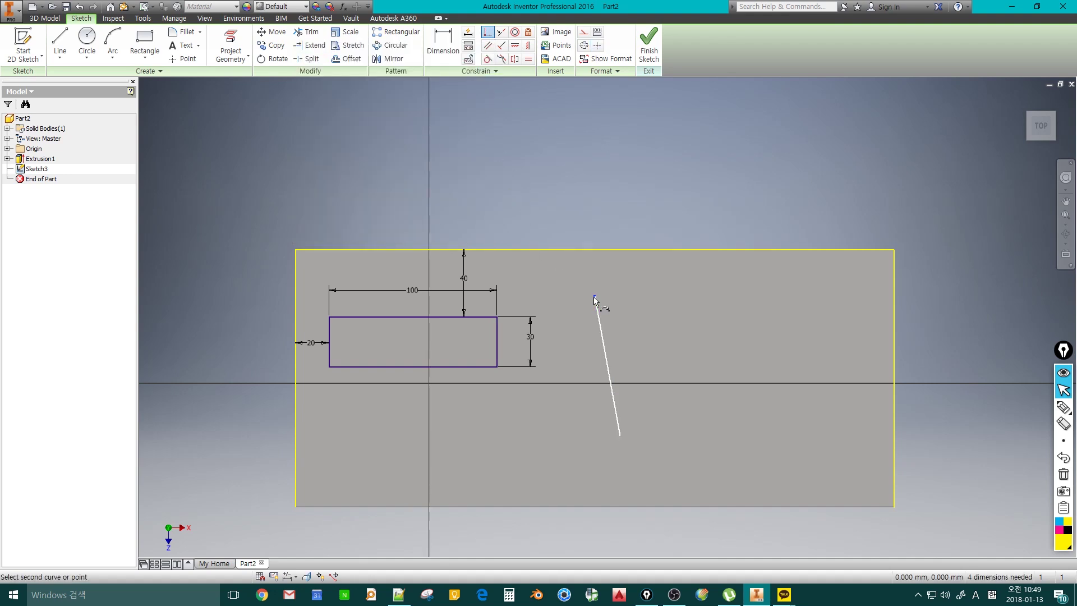
pyautogui.click(497, 367)
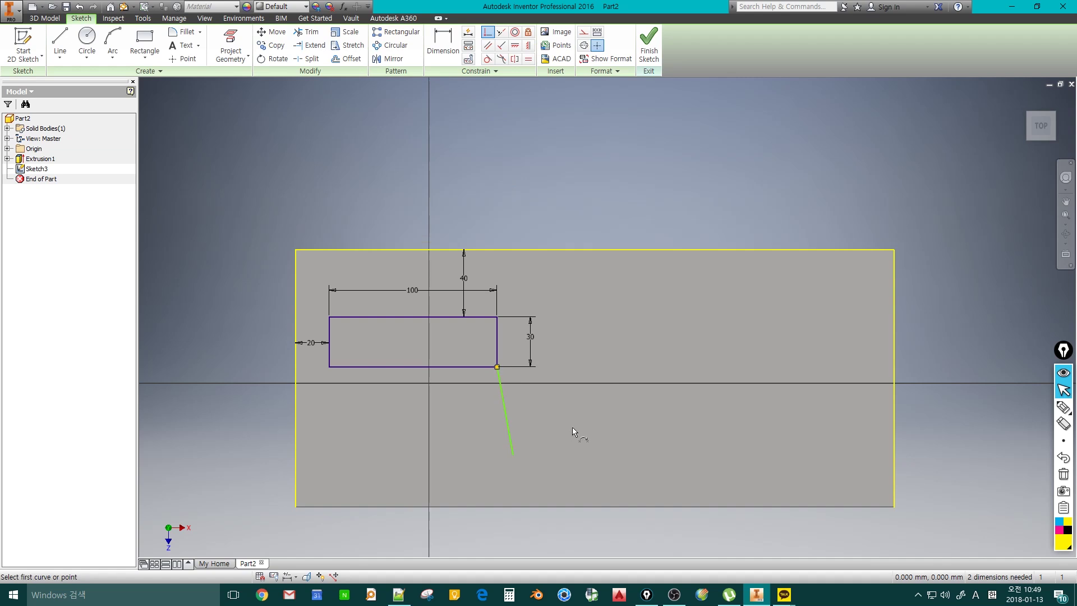
pyautogui.press('Escape')
# Step: Sketch a slanted line starting at the rectangle's lower-right corner and running down to the right
pyautogui.press('l')
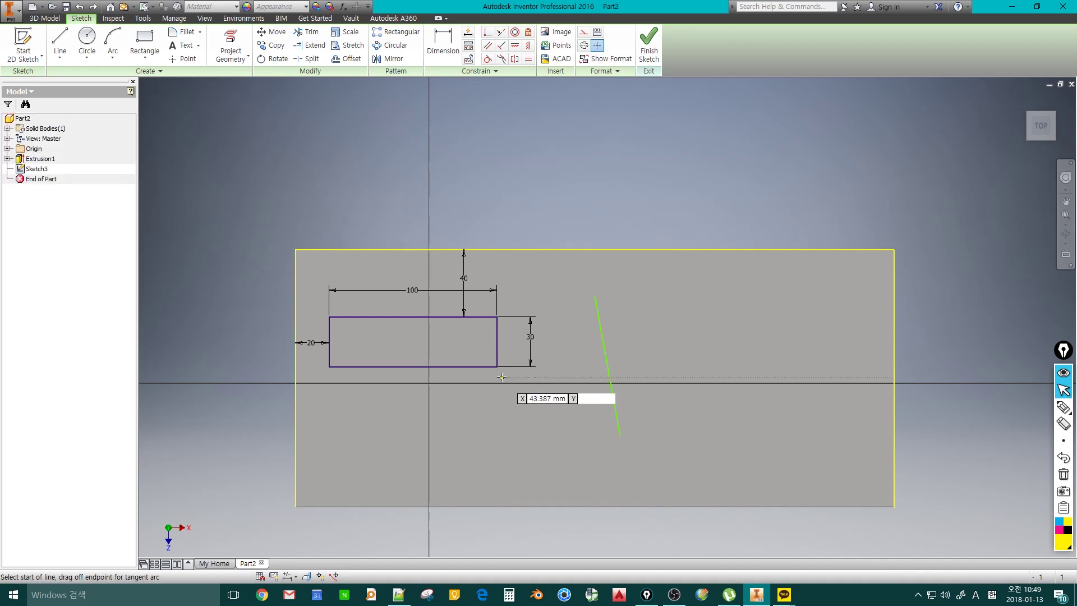
pyautogui.click(497, 367)
pyautogui.click(552, 434)
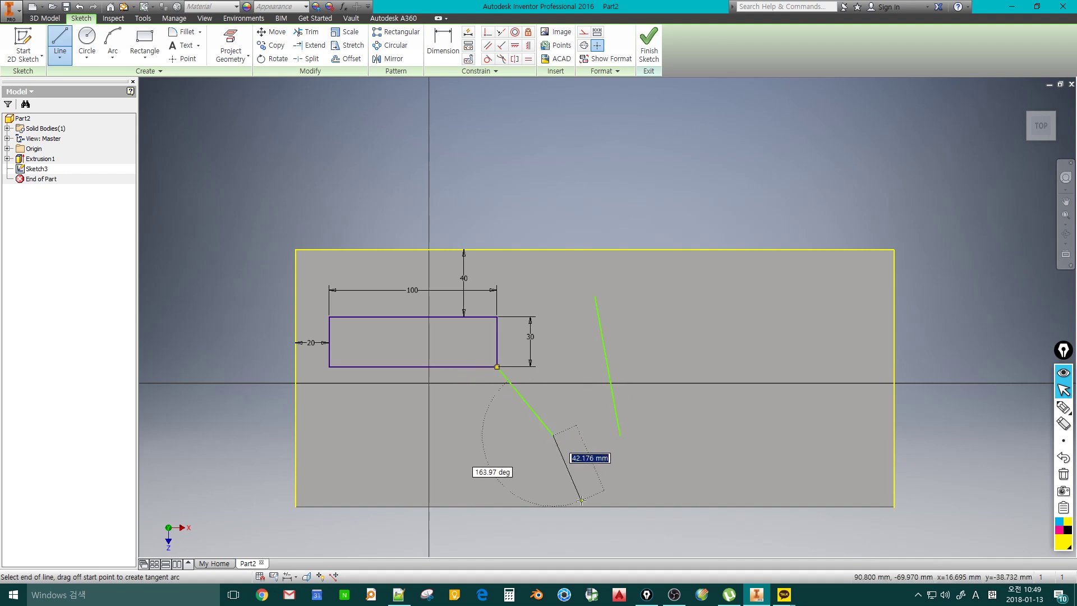
pyautogui.press('Escape')
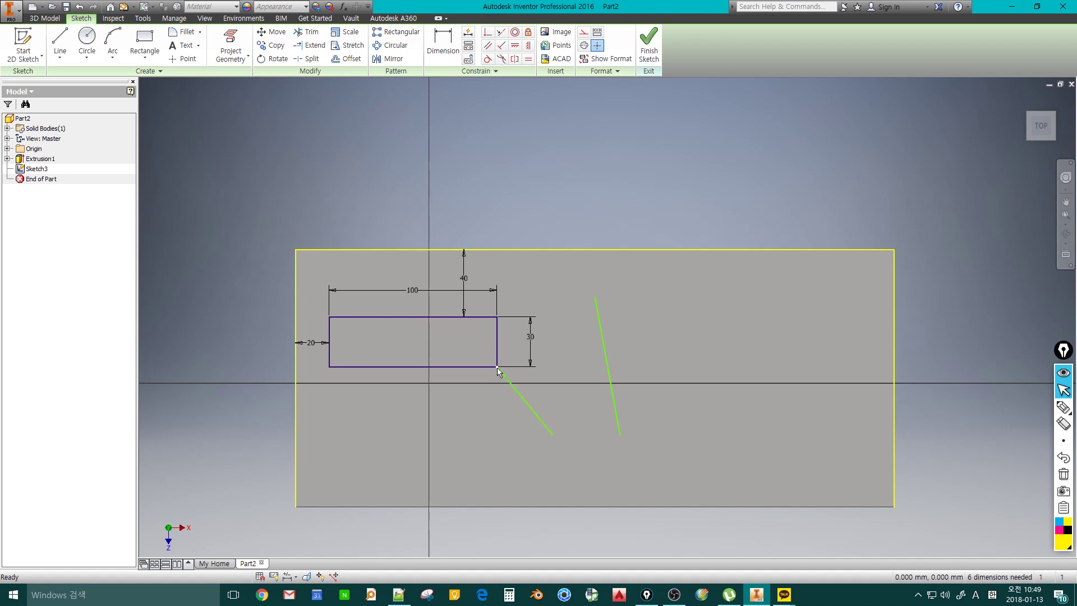
# Step: Sketch a slanted line starting at the rectangle's lower-left corner and running down to the right
pyautogui.scroll(3, 494, 373)
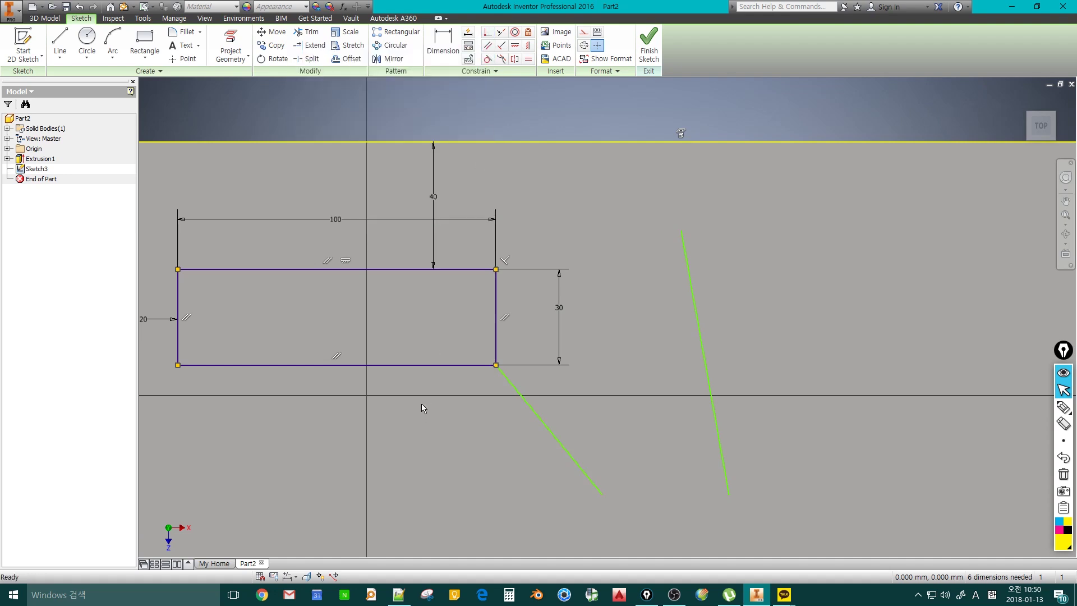
pyautogui.moveTo(422, 406); pyautogui.dragTo(502, 423, button='middle')
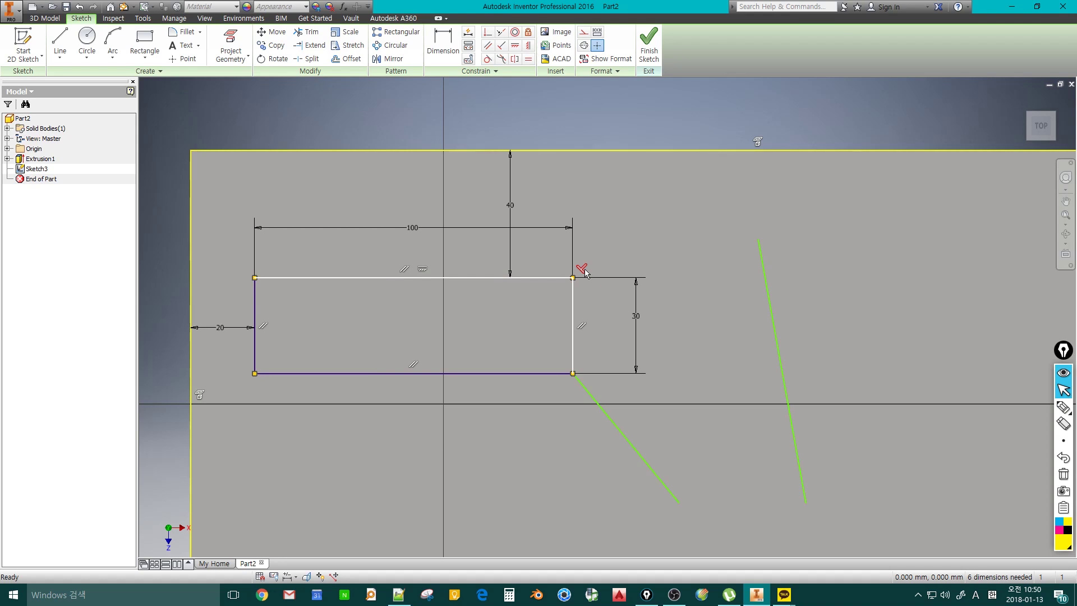
pyautogui.press('Home')
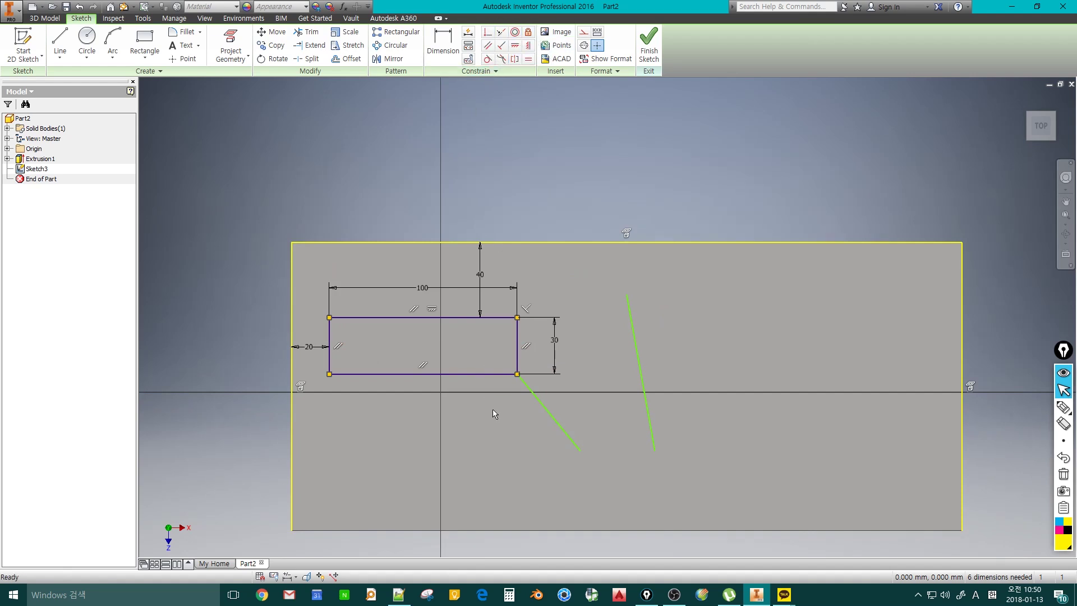
pyautogui.moveTo(506, 438); pyautogui.dragTo(543, 420, button='middle')
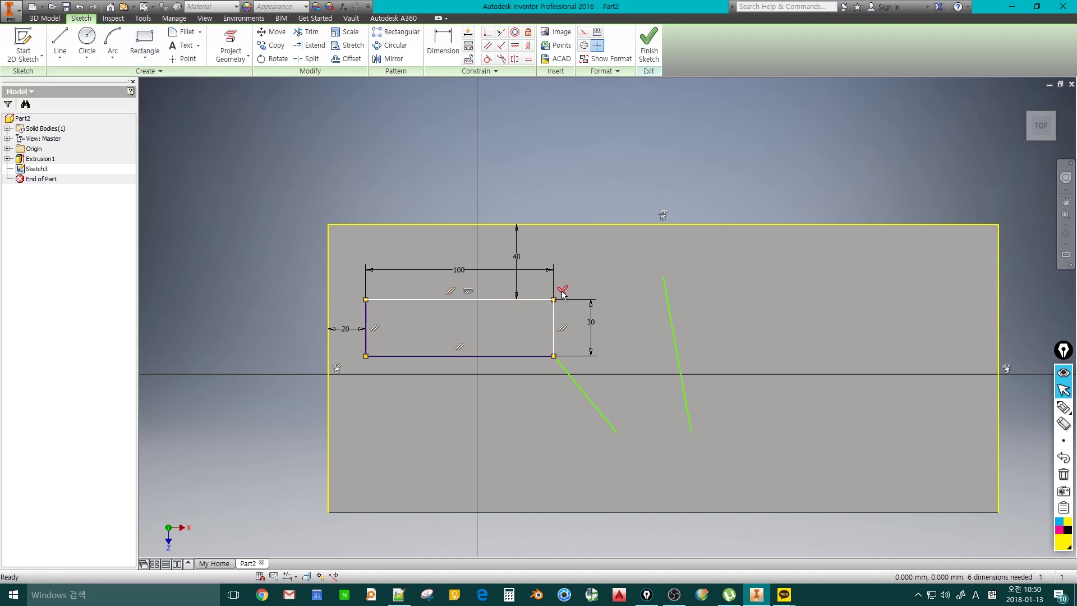
pyautogui.press('l')
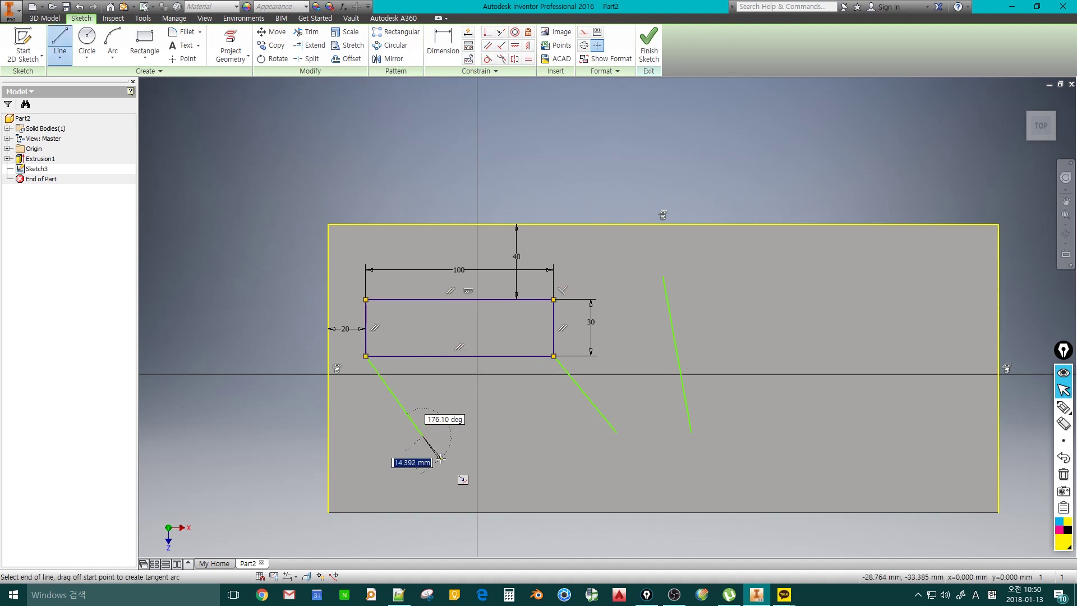
pyautogui.click(423, 437)
pyautogui.press('Escape')
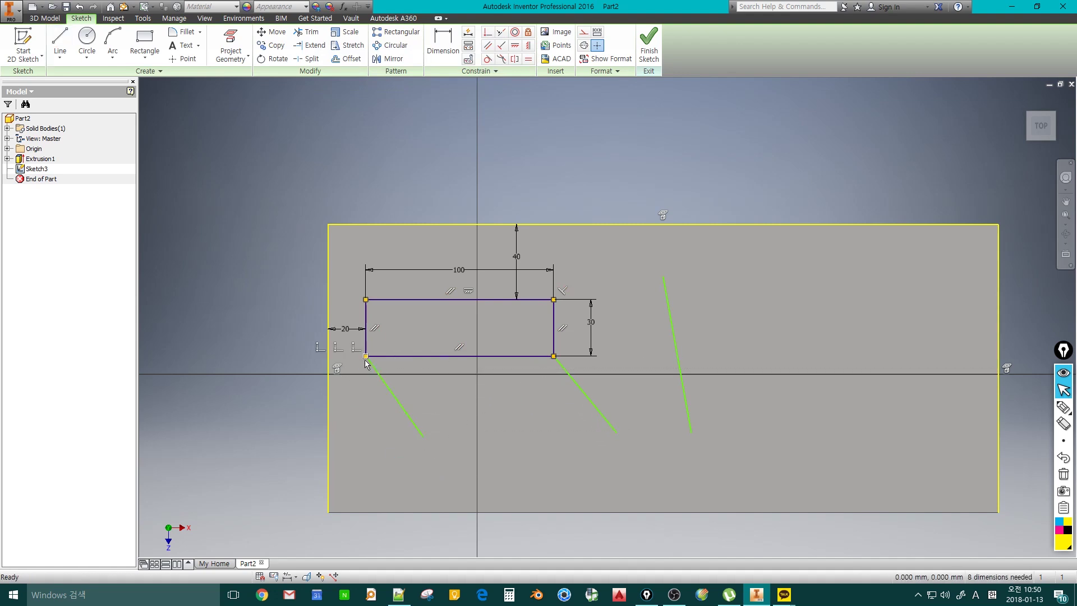
# Step: Sketch two separate short slanted lines side by side near the block's right edge, the first about 33 mm long
pyautogui.press('F8')
pyautogui.press('l')
pyautogui.click(736, 319)
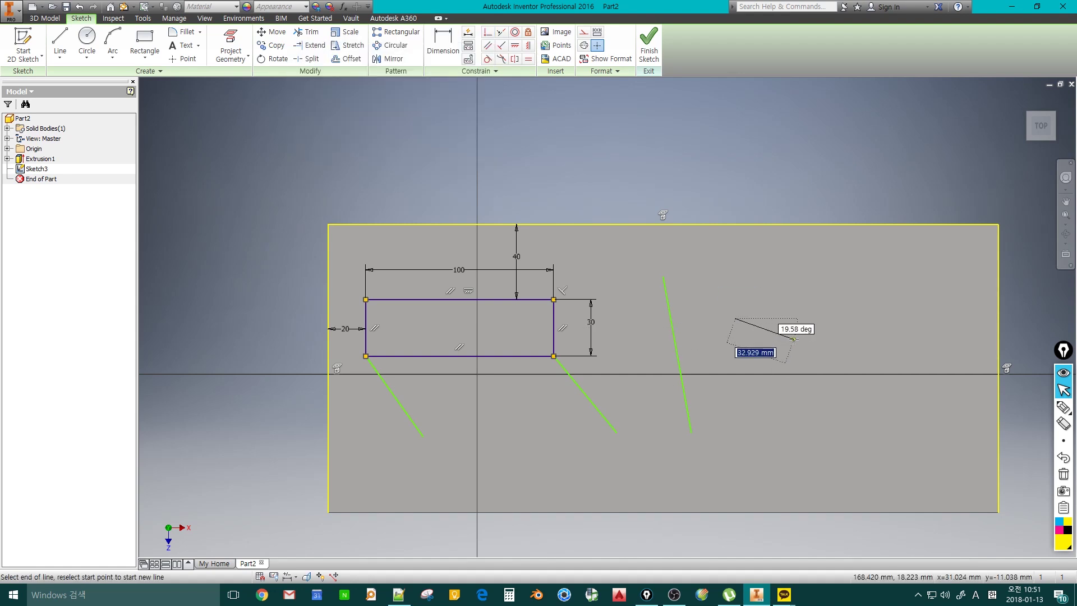
pyautogui.click(793, 340)
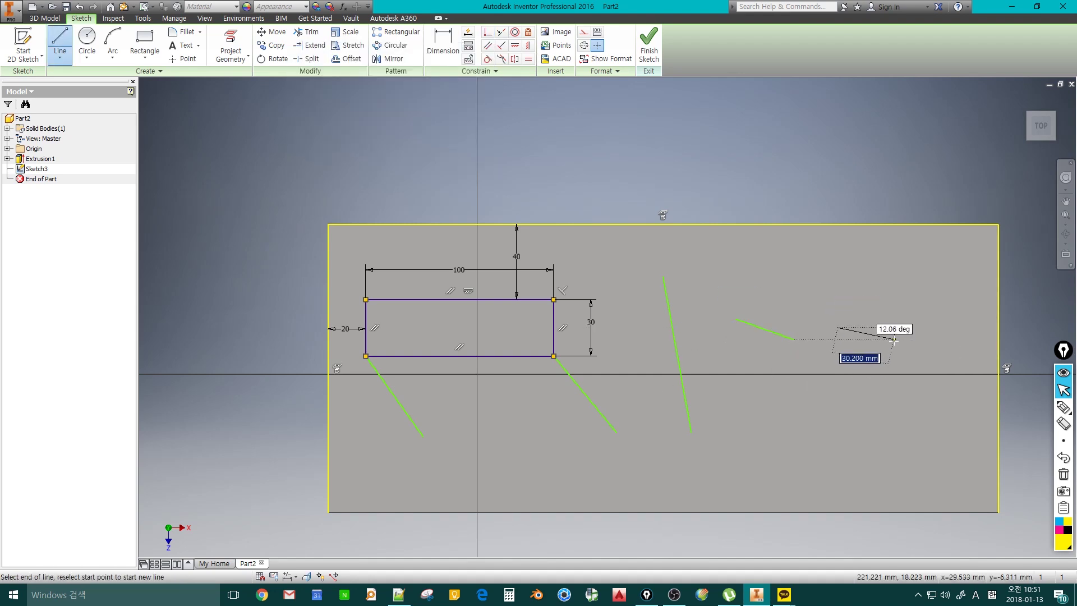
pyautogui.click(905, 316)
pyautogui.press('Escape')
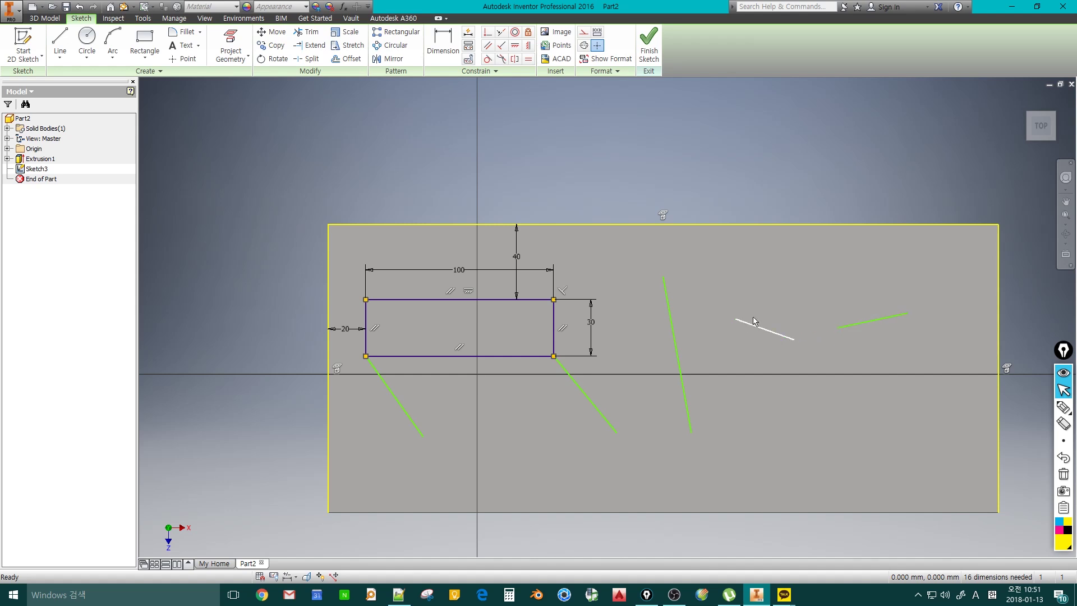
# Step: Apply a collinear constraint to align the second short line with the first
pyautogui.click(500, 33)
pyautogui.click(762, 330)
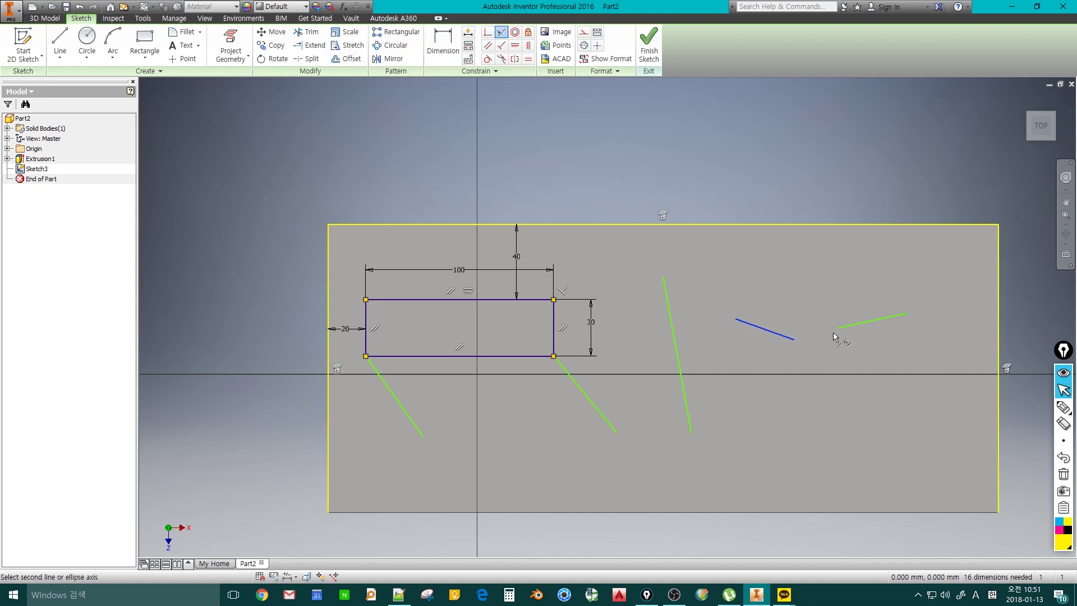
pyautogui.click(848, 325)
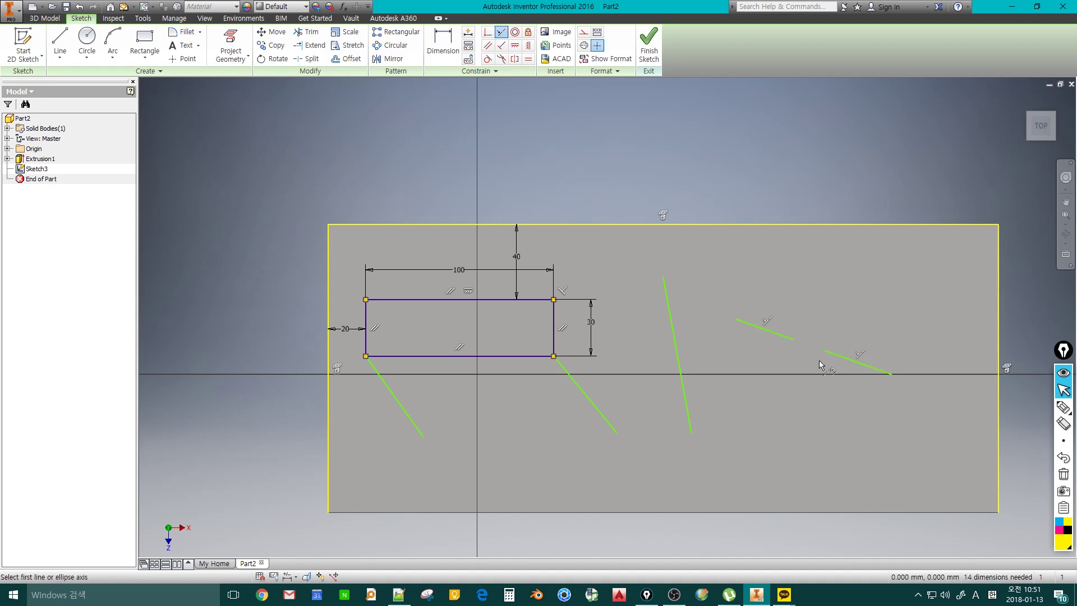
pyautogui.press('Escape')
# Step: Sketch a second rectangle on the block's face, below and to the right of the dimensioned rectangle
pyautogui.press('r')
pyautogui.click(696, 352)
pyautogui.click(868, 452)
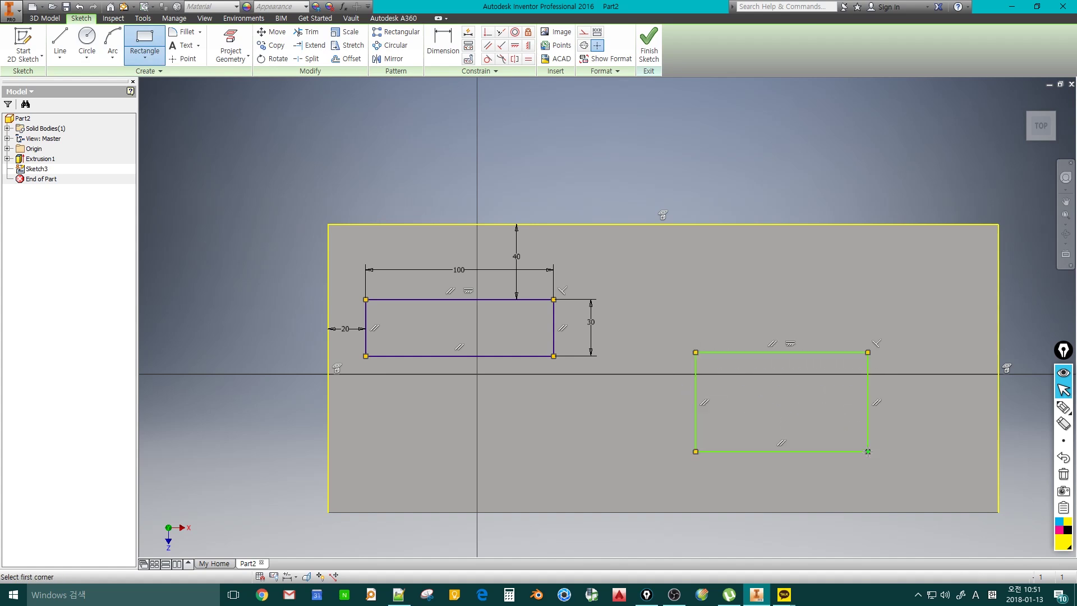
pyautogui.press('Escape')
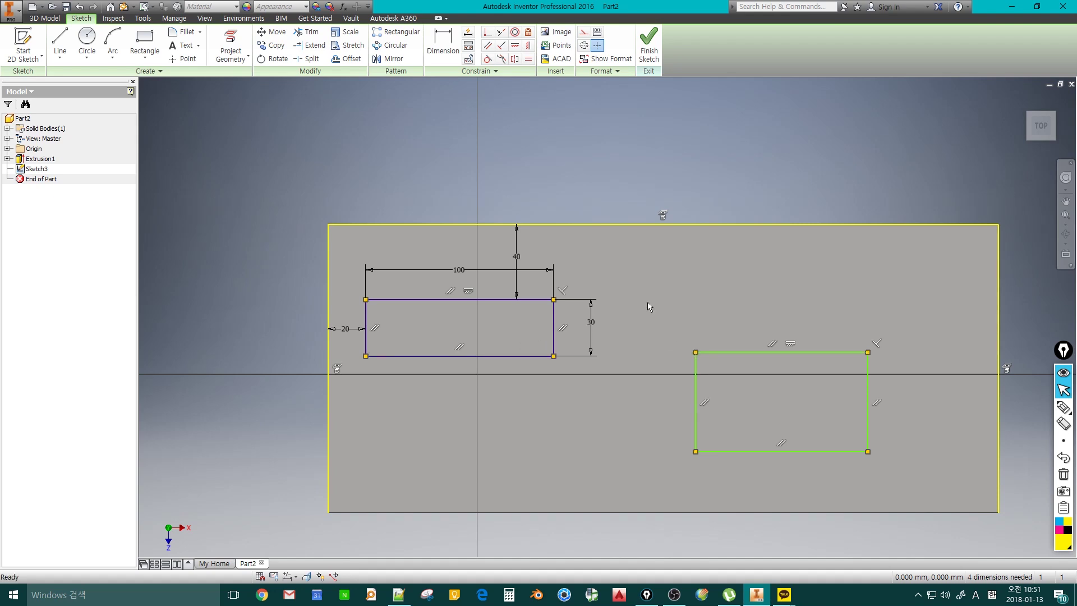
# Step: Make the second rectangle's upper line collinear with the dimensioned rectangle's lower line
pyautogui.click(501, 32)
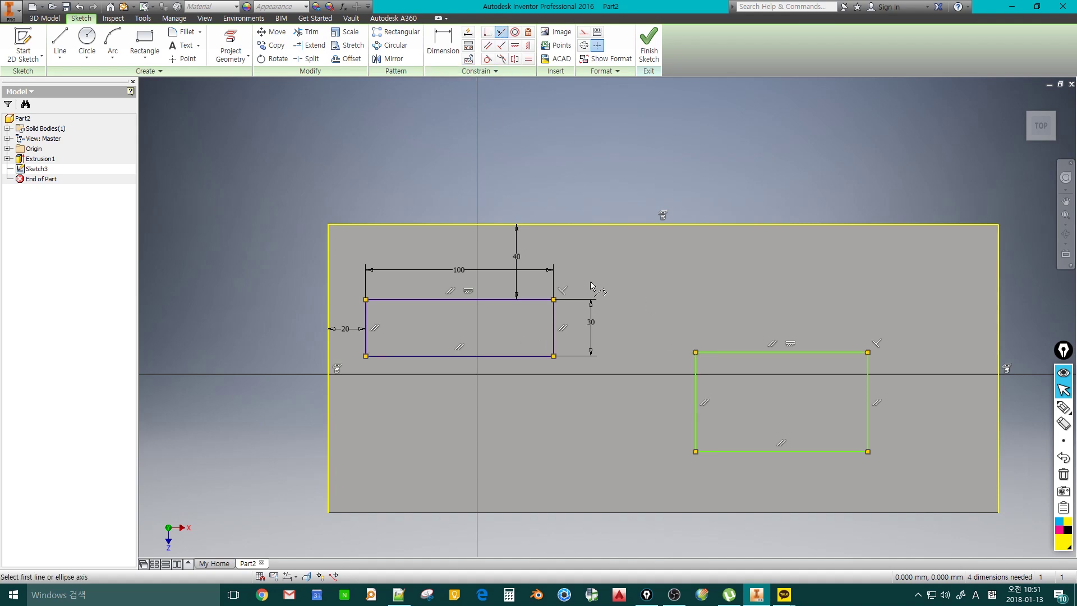
pyautogui.click(530, 356)
pyautogui.click(735, 352)
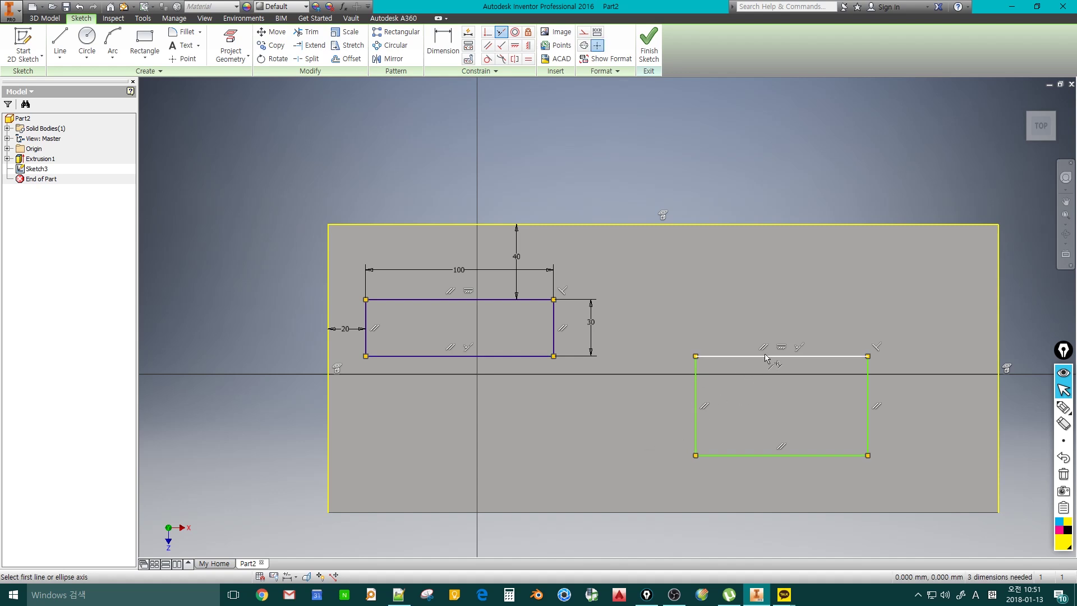
pyautogui.press('Escape')
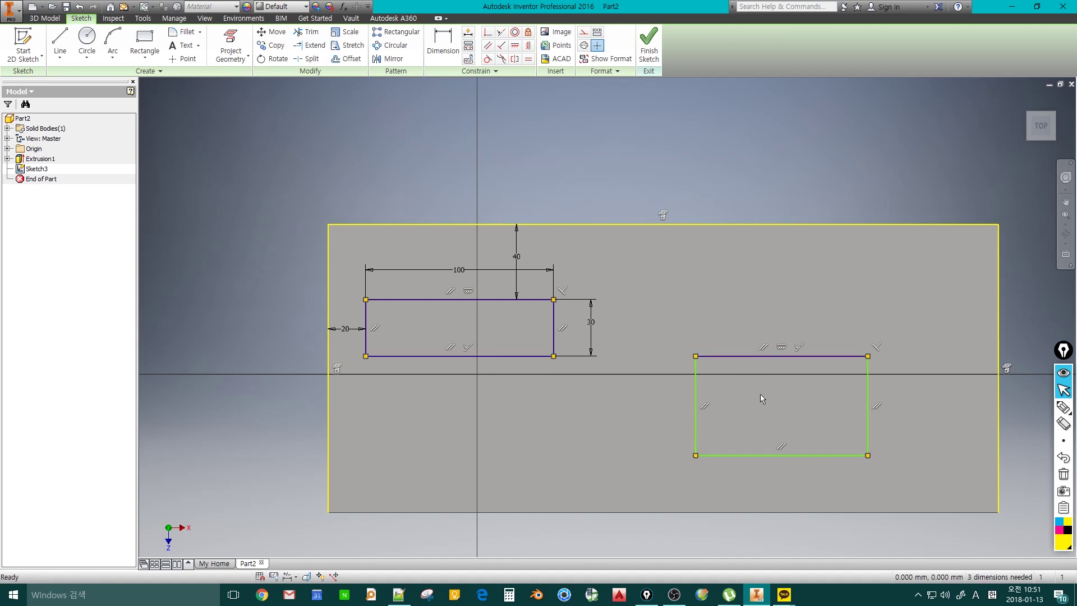
# Step: Hide and show all of the sketch's constraint symbols several times, ending with them hidden
pyautogui.moveTo(611, 421); pyautogui.dragTo(567, 407, button='middle')
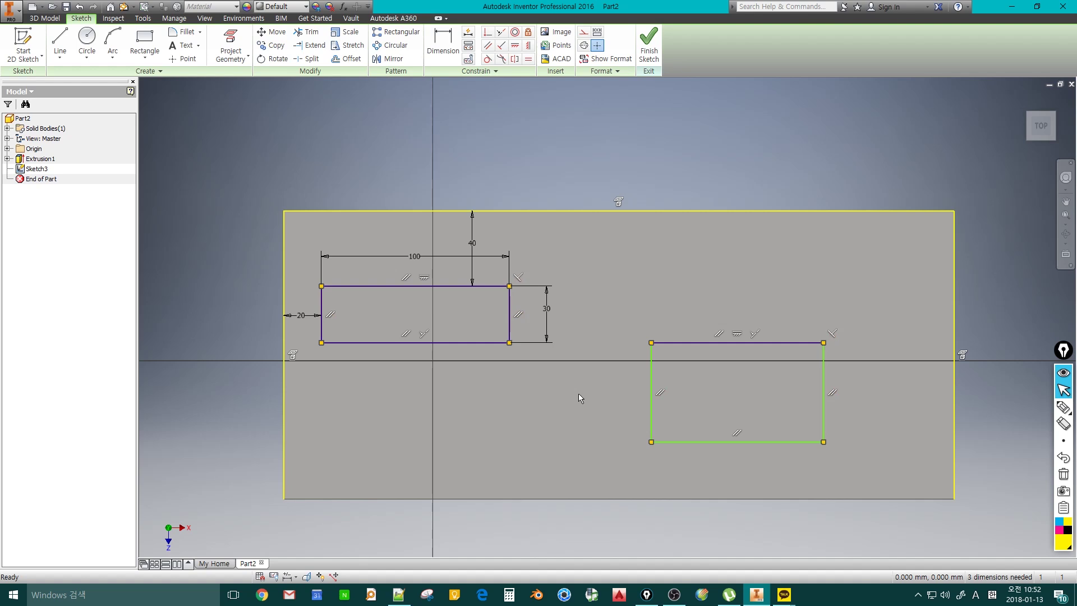
pyautogui.press('F9')
pyautogui.press('F8')
pyautogui.press('F9')
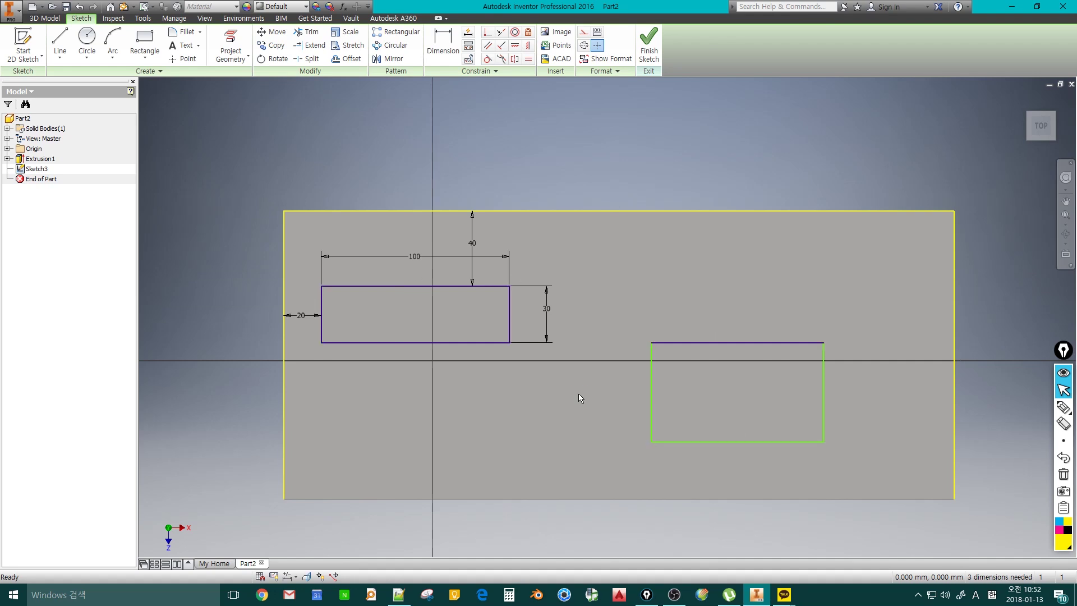
pyautogui.press('F7')
pyautogui.press('F8')
pyautogui.press('F9')
pyautogui.press('F8')
pyautogui.press('F9')
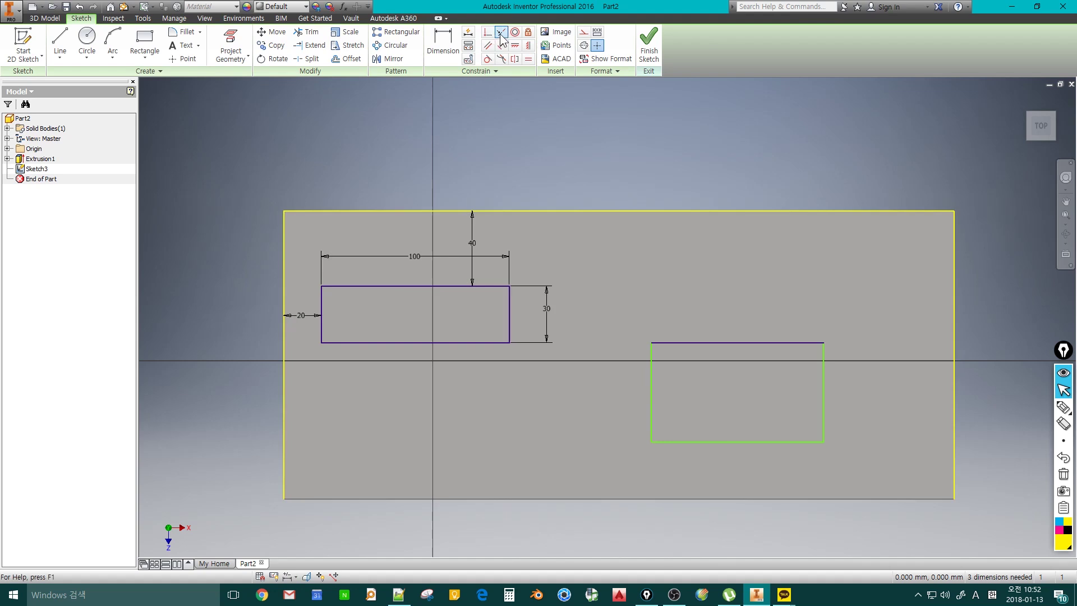
# Step: Delete the second rectangle and sketch two separate circles to the right of the dimensioned rectangle, the second lower and farther right
pyautogui.moveTo(613, 291); pyautogui.dragTo(850, 469)
pyautogui.press('Delete')
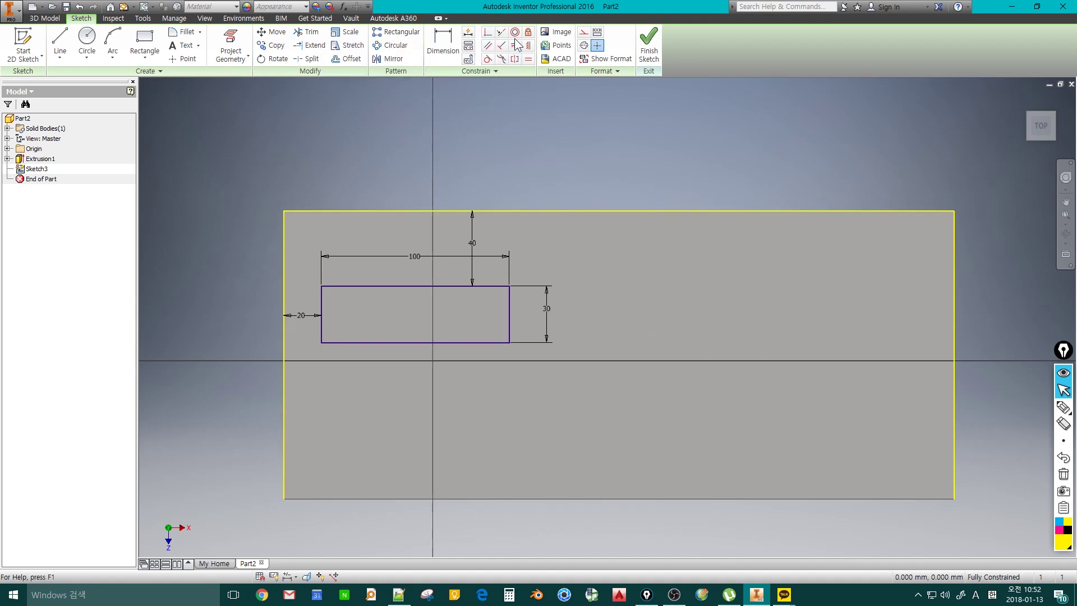
pyautogui.press('c')
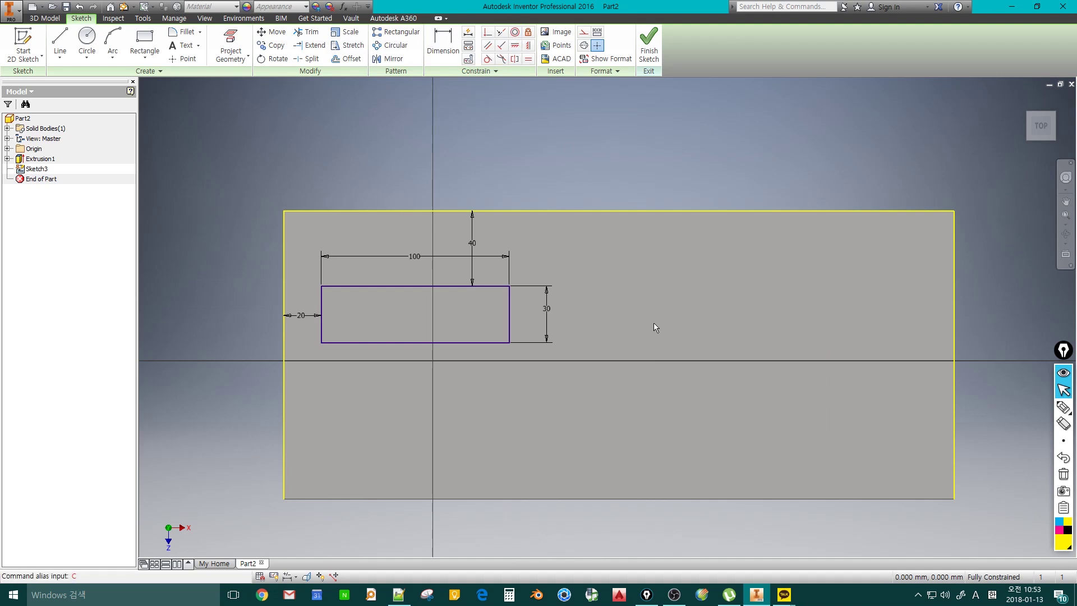
pyautogui.press('Return')
pyautogui.click(675, 300)
pyautogui.click(708, 333)
pyautogui.click(786, 394)
pyautogui.click(816, 423)
pyautogui.press('Escape')
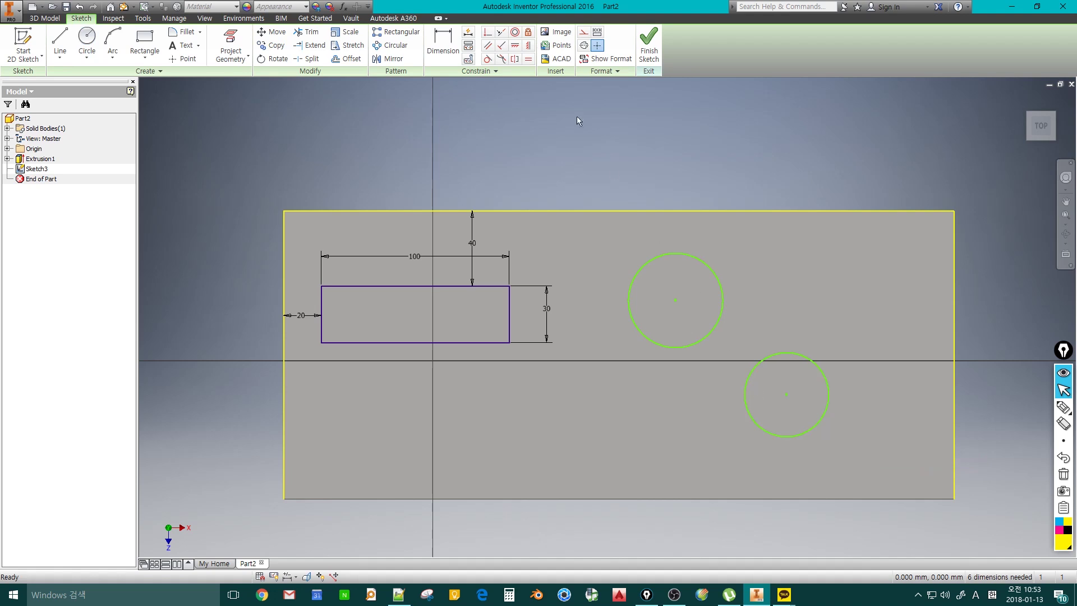
# Step: Apply a Concentric constraint between the two separate circles on the block's face
pyautogui.click(515, 32)
pyautogui.click(636, 279)
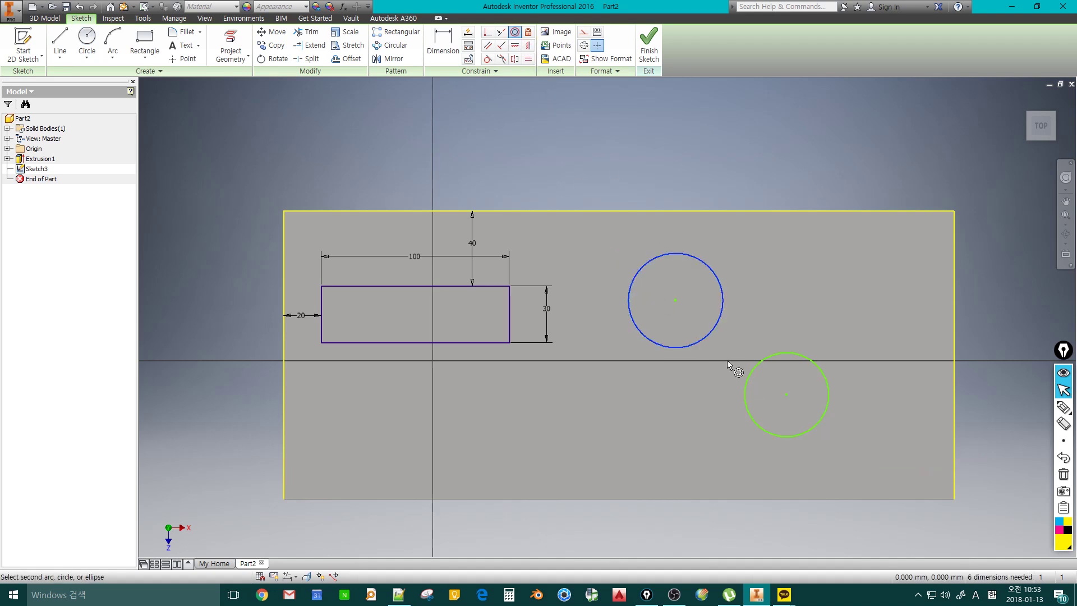
pyautogui.click(746, 382)
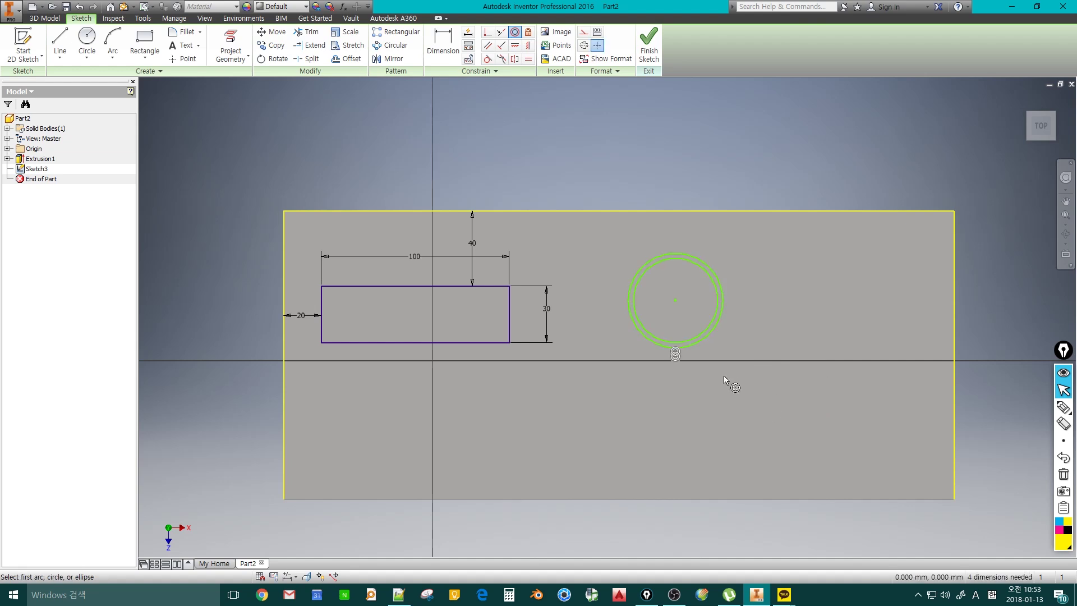
pyautogui.scroll(3, 726, 370)
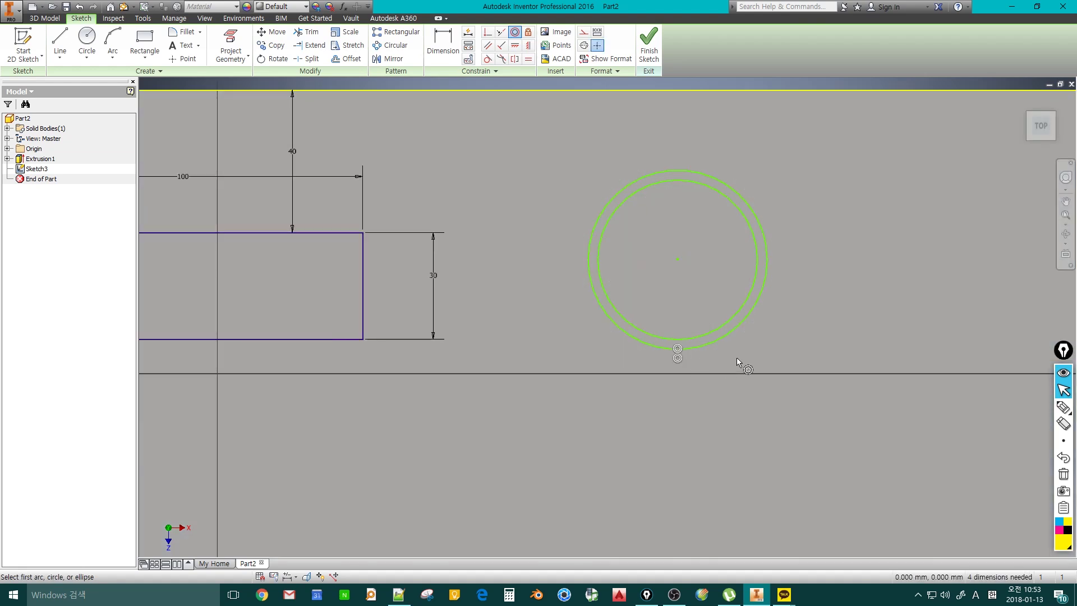
pyautogui.press('Escape')
# Step: Enlarge the outer concentric circle, and move both circles left by their shared centre point
pyautogui.click(737, 328)
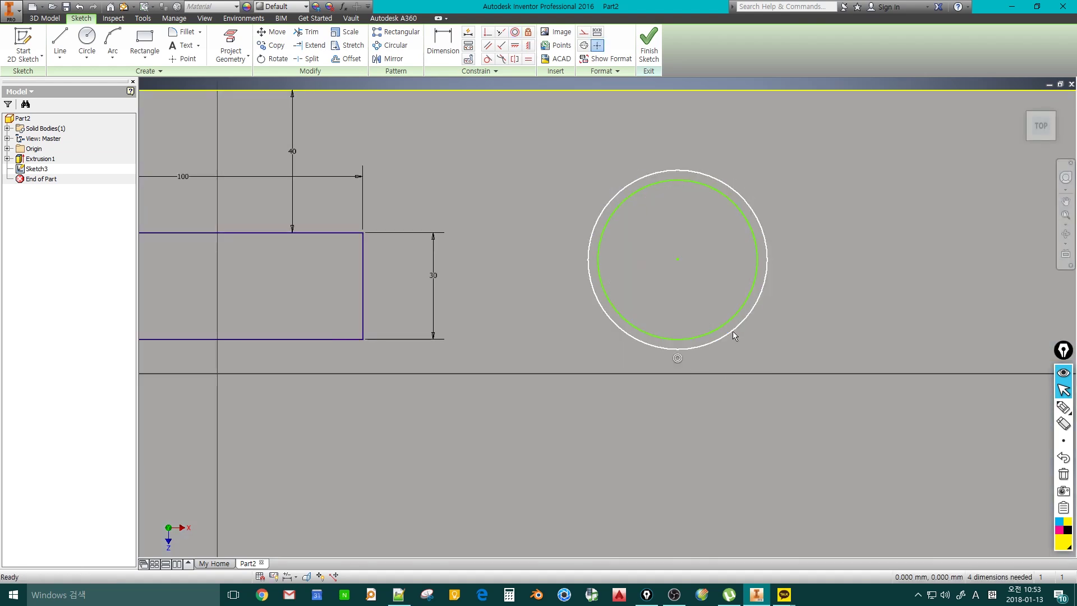
pyautogui.moveTo(732, 331); pyautogui.dragTo(762, 372)
pyautogui.moveTo(679, 263); pyautogui.dragTo(621, 277)
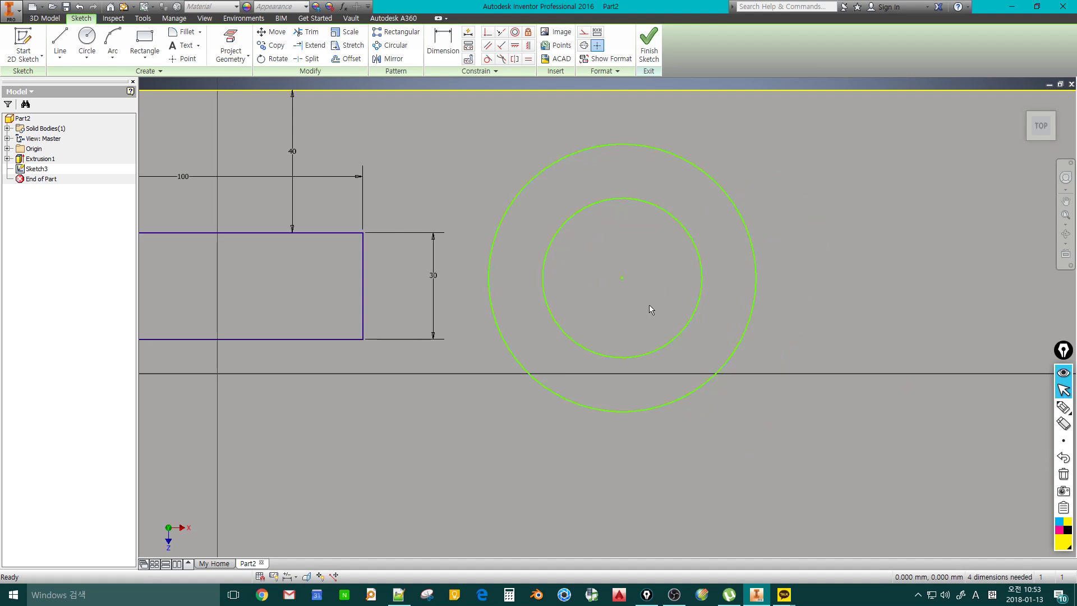
# Step: Delete both concentric circles from the sketch
pyautogui.scroll(3, 648, 305)
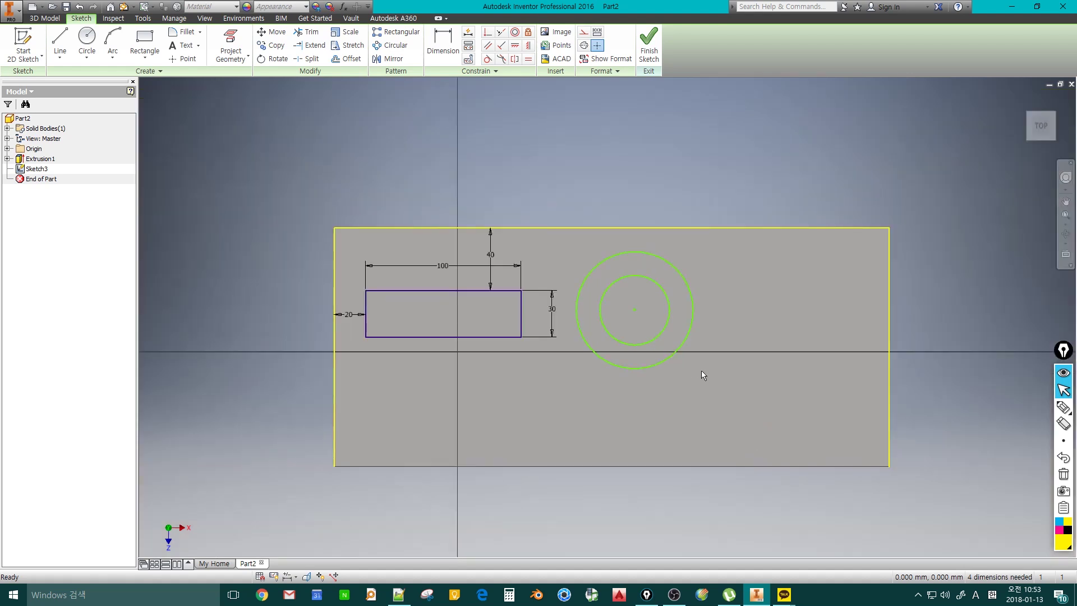
pyautogui.moveTo(567, 243); pyautogui.dragTo(717, 413)
pyautogui.press('Delete')
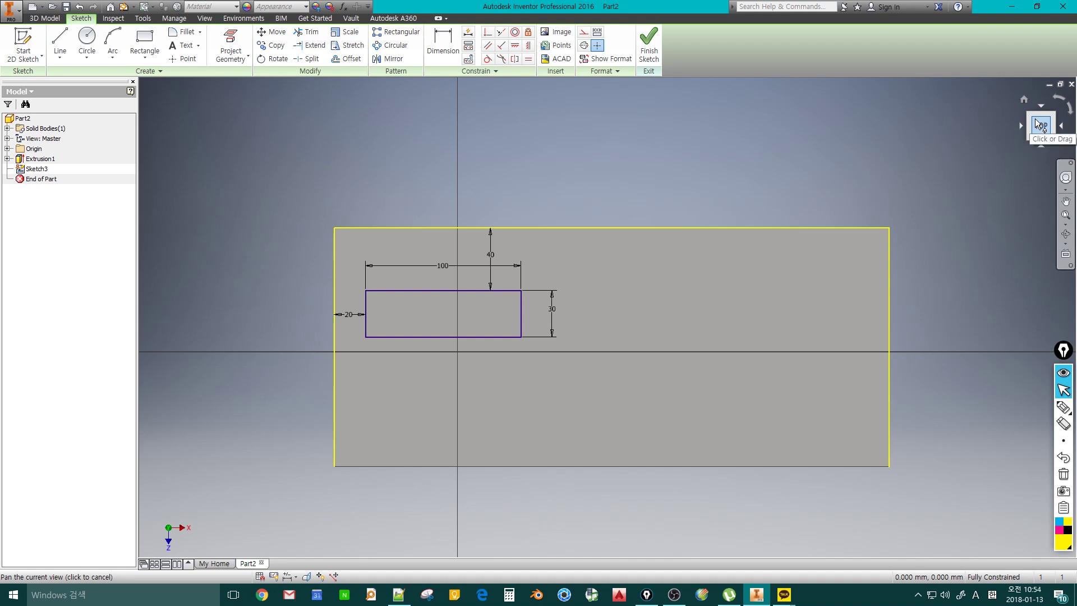
# Step: Rotate the top view of the sketch a quarter turn and back again, twice
pyautogui.click(1059, 98)
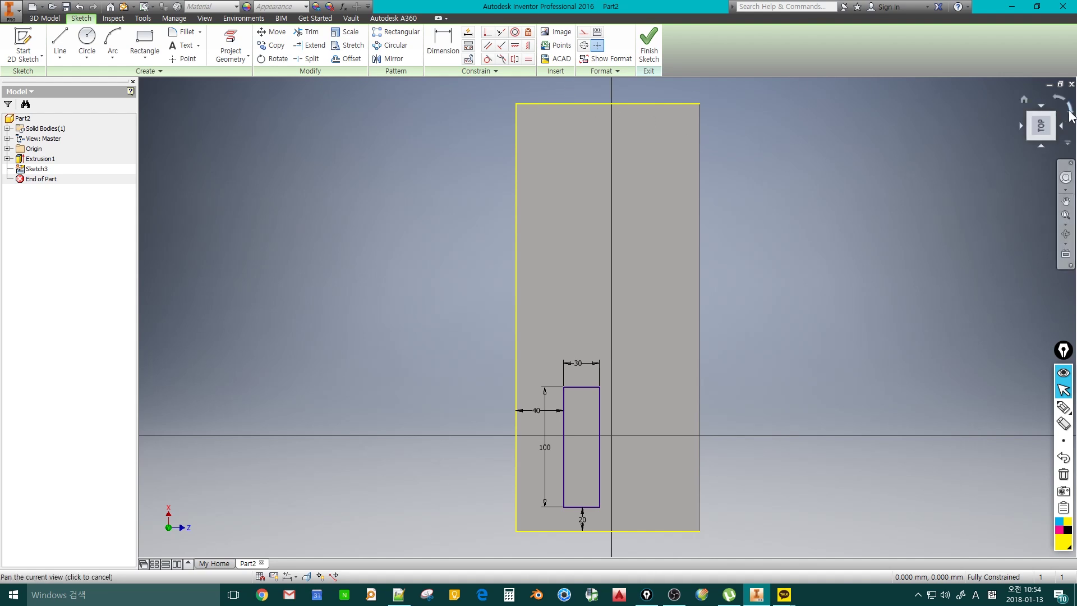
pyautogui.click(1069, 113)
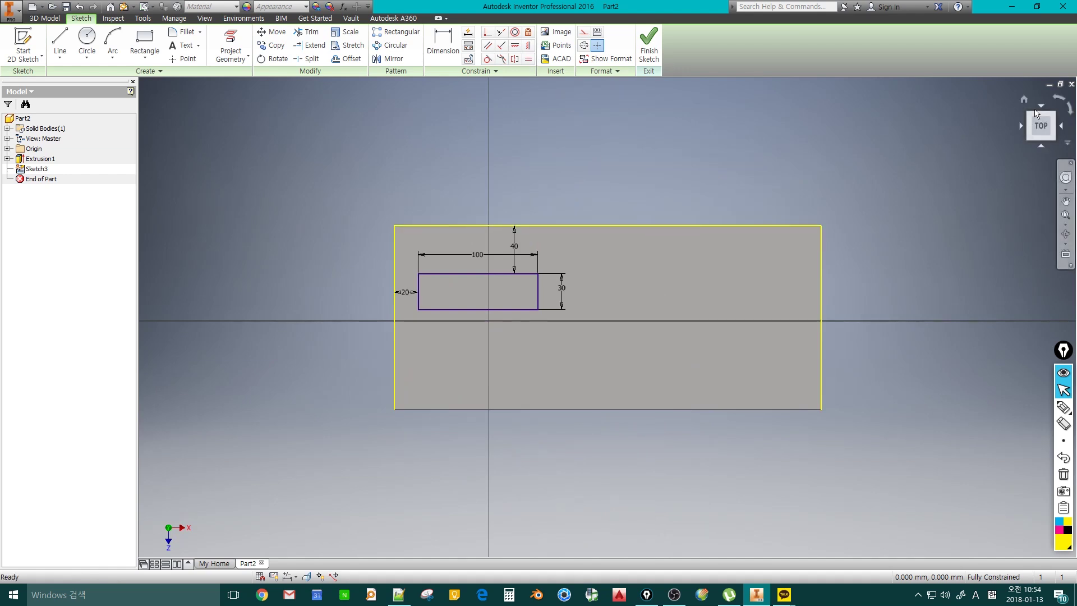
pyautogui.click(1056, 99)
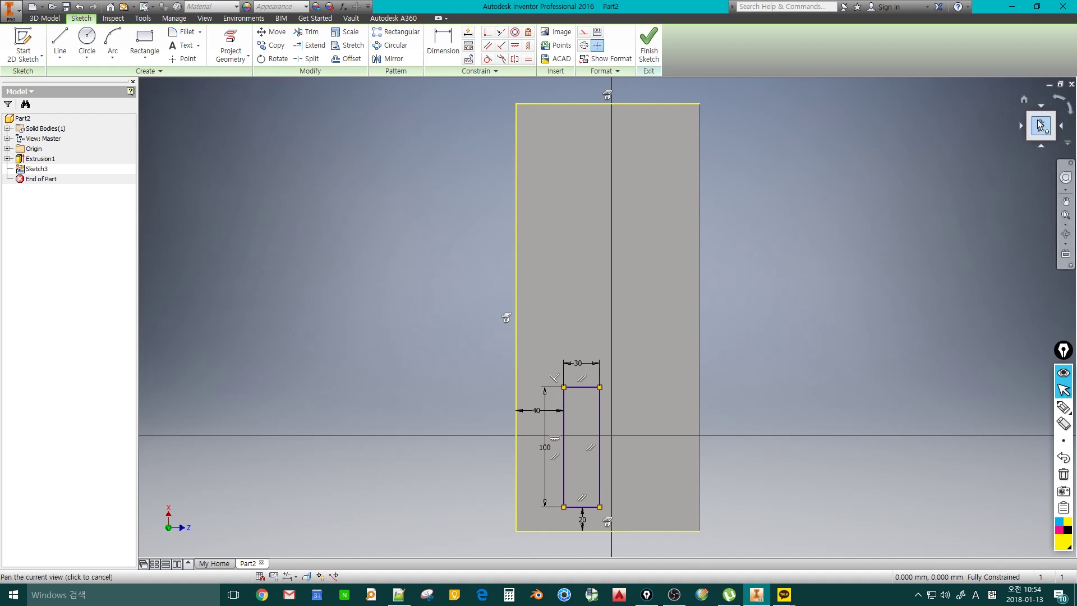
pyautogui.click(1063, 102)
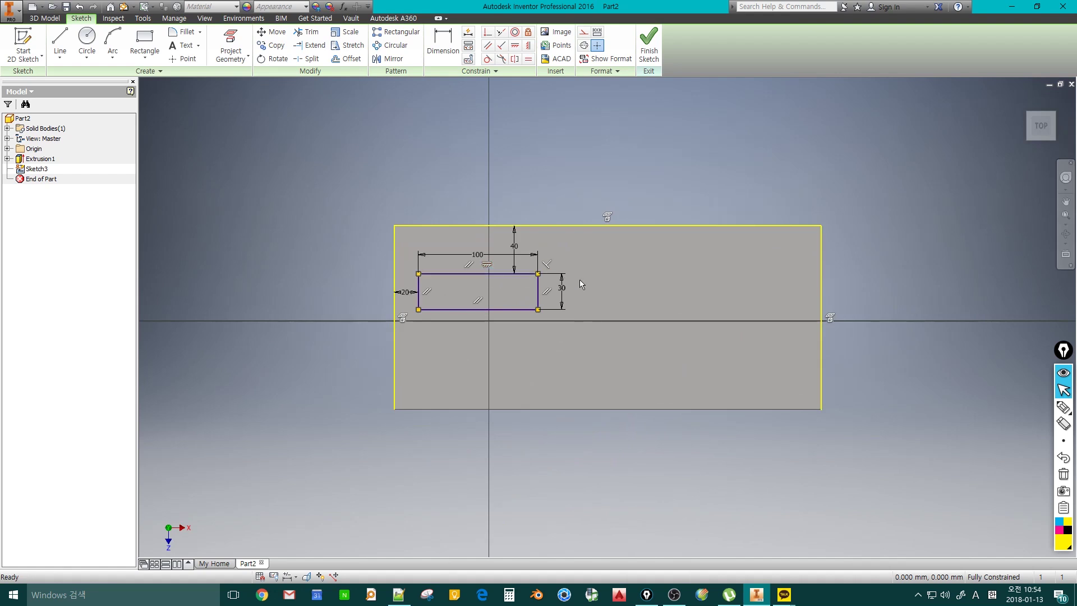
# Step: Sketch a single line sloping down to the right, to the right of the dimensioned rectangle
pyautogui.moveTo(581, 283); pyautogui.dragTo(657, 310, button='middle')
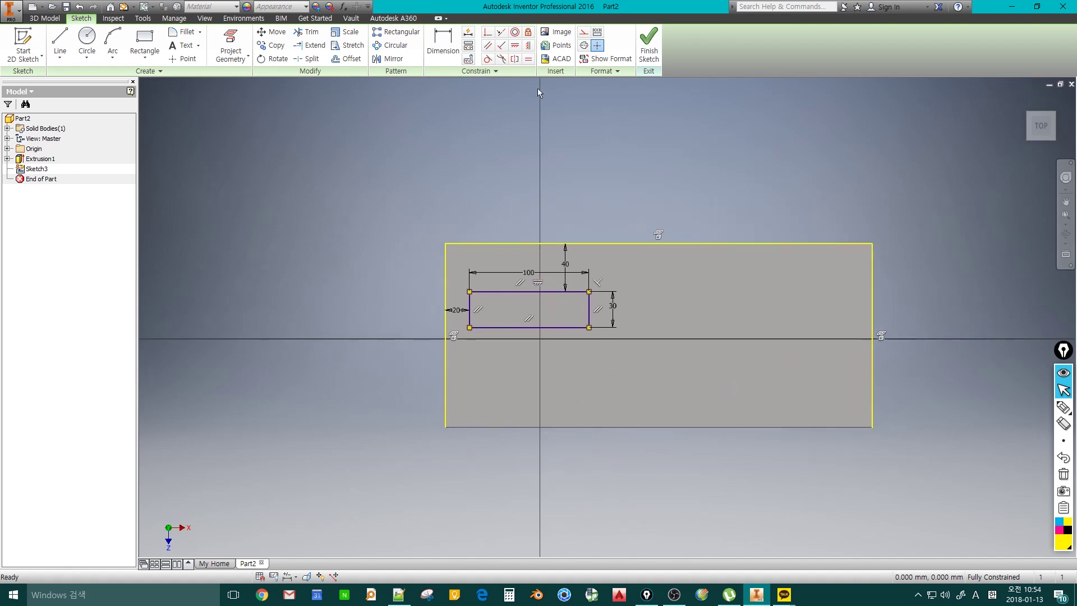
pyautogui.press('l')
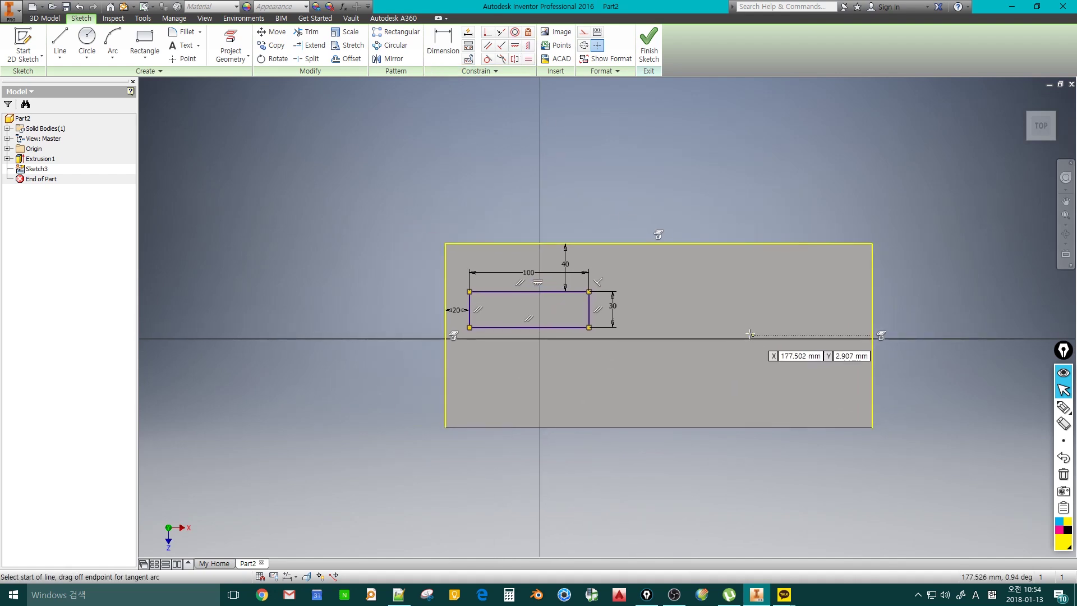
pyautogui.click(662, 292)
pyautogui.press('Escape')
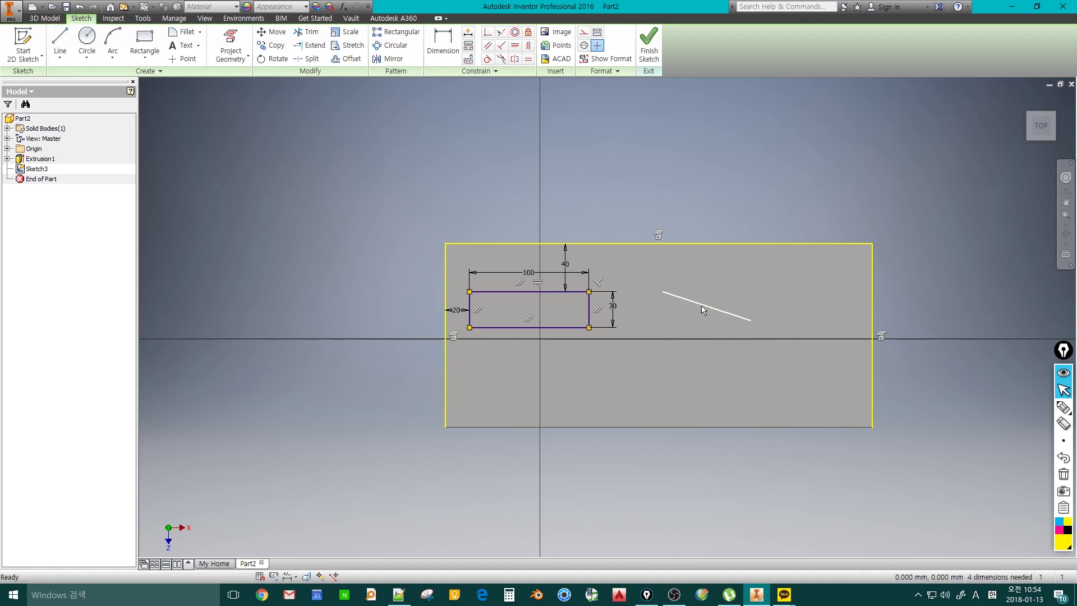
# Step: Apply a Horizontal constraint to the sloping line
pyautogui.click(701, 305)
pyautogui.click(515, 45)
pyautogui.press('Escape')
pyautogui.click(516, 47)
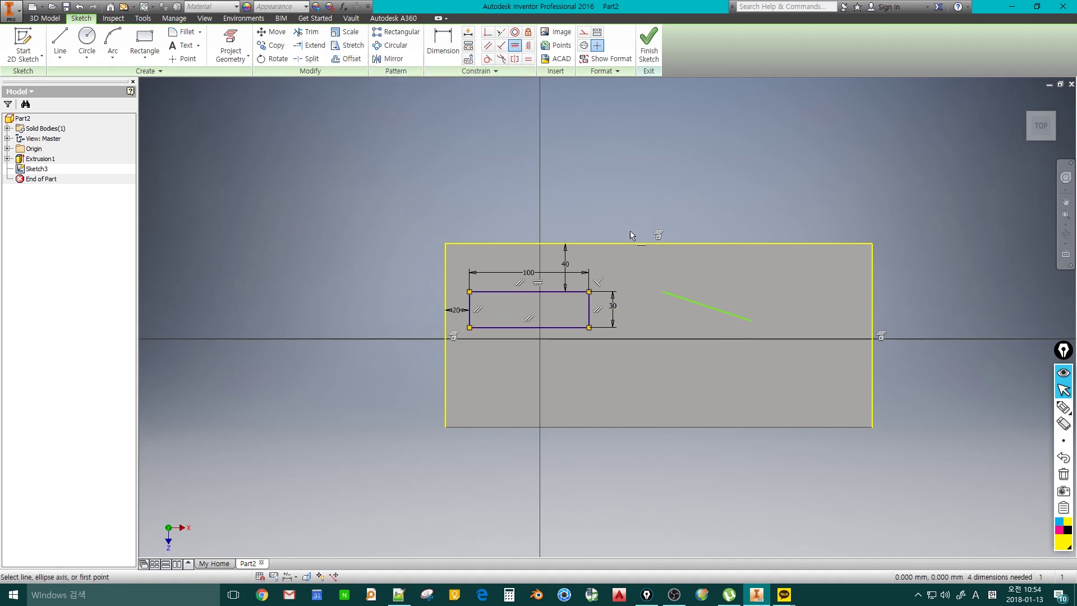
pyautogui.click(726, 314)
# Step: Sketch a slightly tilted, nearly vertical line to the right of the horizontal line
pyautogui.press('l')
pyautogui.click(793, 291)
pyautogui.doubleClick(798, 377)
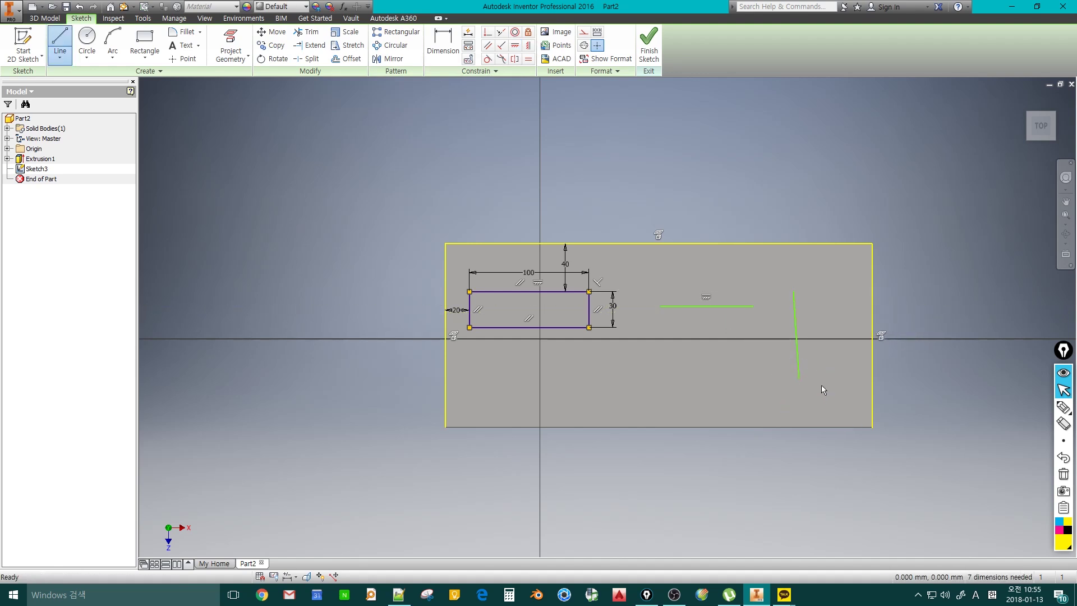
pyautogui.press('Escape')
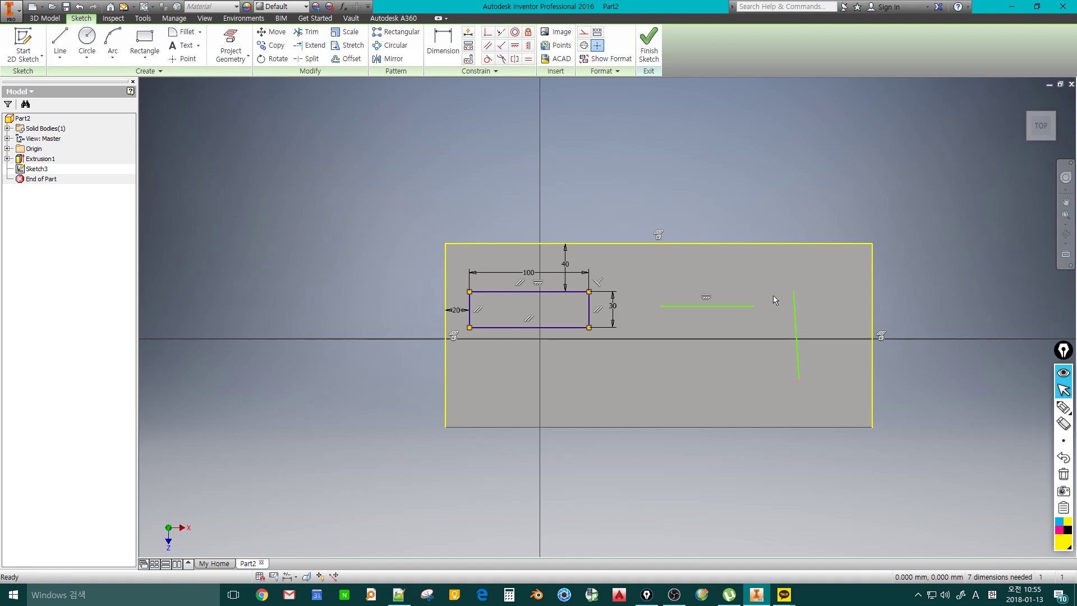
# Step: Apply a Vertical constraint to the nearly vertical line
pyautogui.click(527, 49)
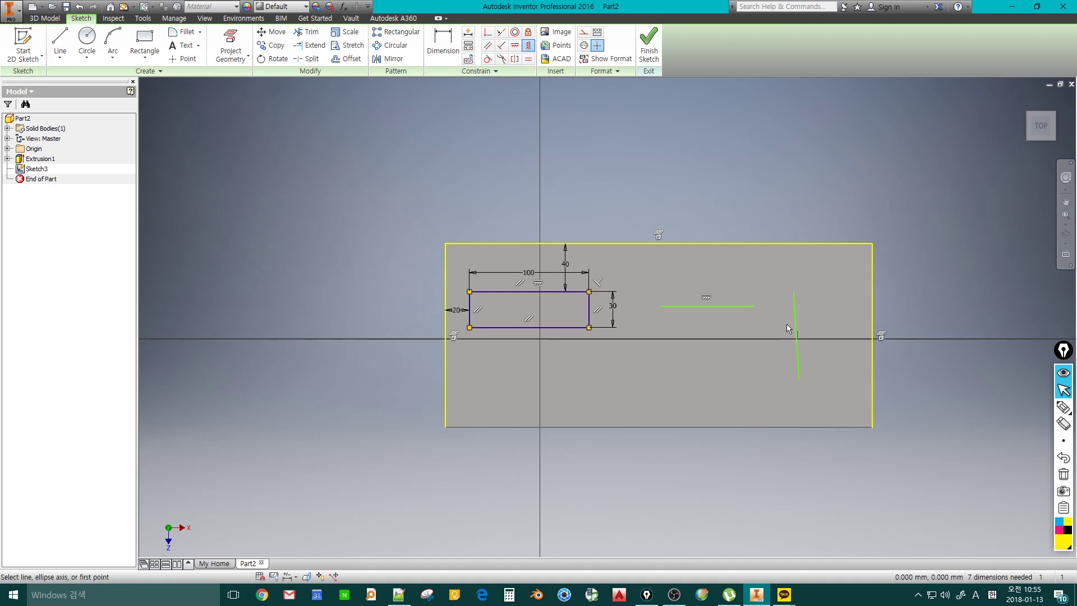
pyautogui.click(787, 330)
pyautogui.press('Escape')
pyautogui.click(528, 48)
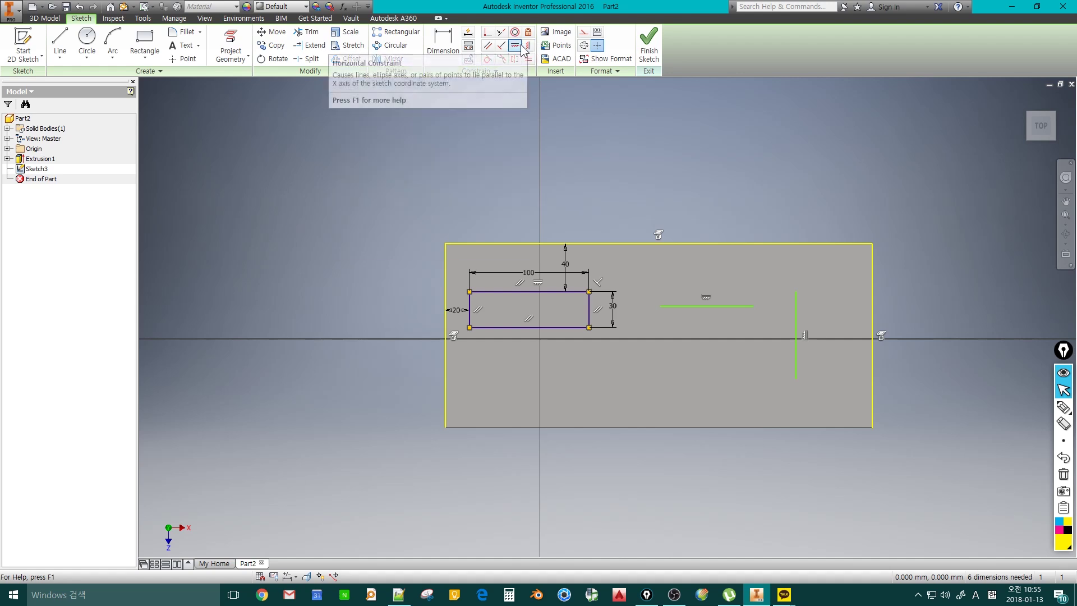
pyautogui.press('Escape')
# Step: Align the vertical line's upper endpoint with the horizontal line's right endpoint using a Horizontal constraint
pyautogui.click(797, 346)
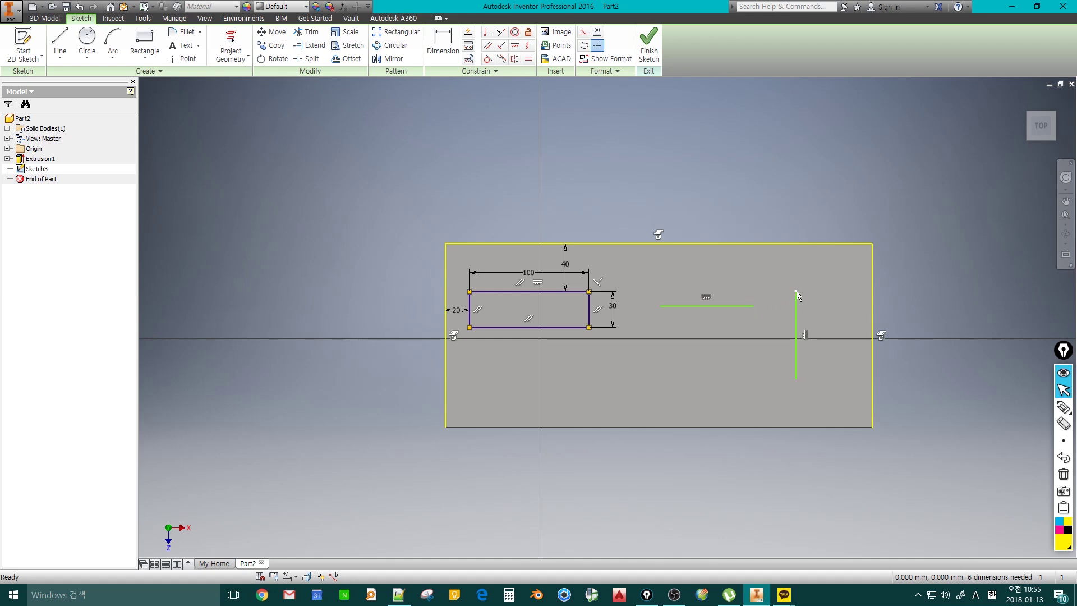
pyautogui.click(516, 48)
pyautogui.click(752, 306)
pyautogui.click(796, 292)
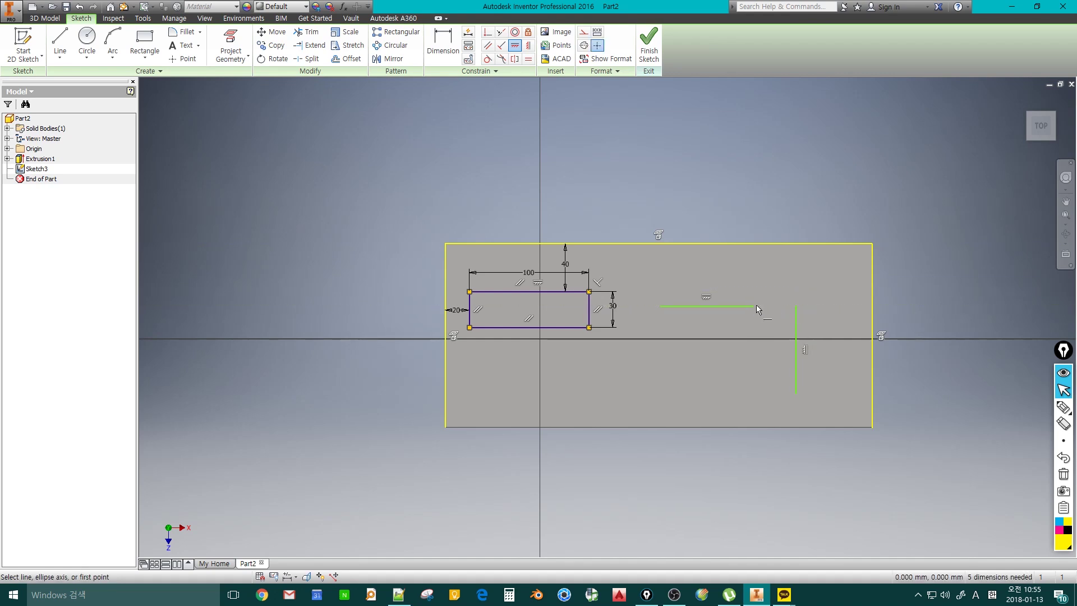
pyautogui.press('Escape')
# Step: Sketch a slanted line below the horizontal line, running down to the left toward the block's lower edge
pyautogui.press('l')
pyautogui.click(627, 351)
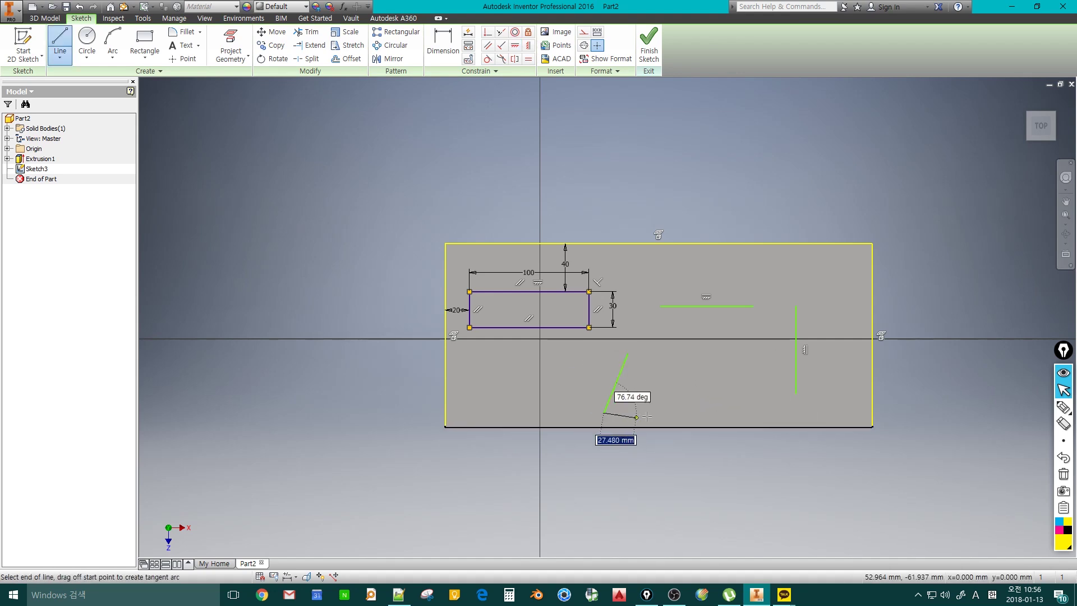
pyautogui.click(605, 414)
pyautogui.press('Escape')
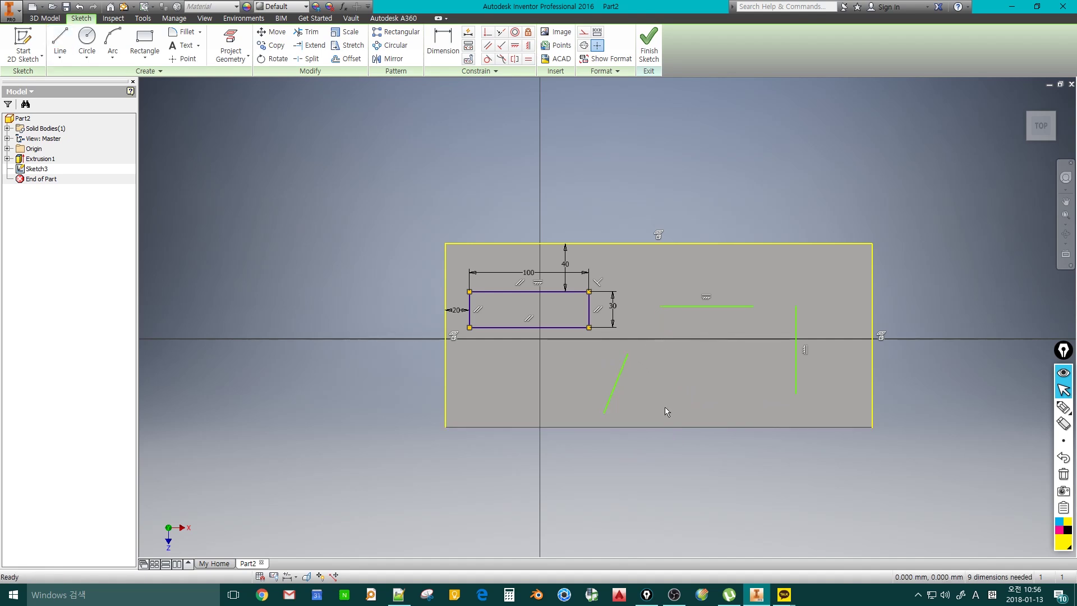
# Step: Align the slanted line's upper endpoint with the horizontal line's left endpoint using a Vertical constraint
pyautogui.click(527, 46)
pyautogui.click(661, 306)
pyautogui.click(628, 353)
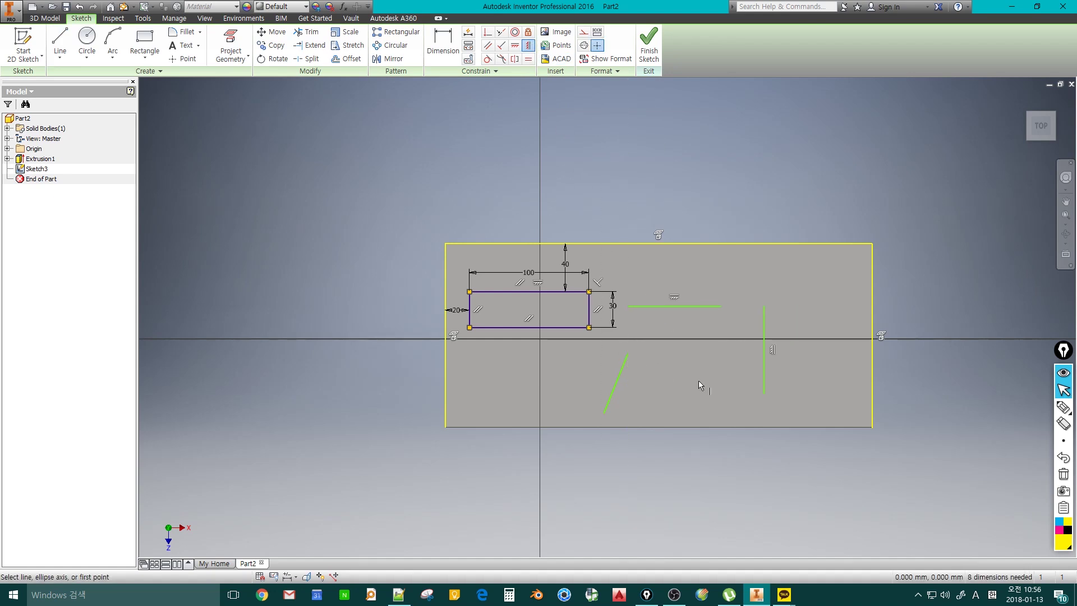
pyautogui.press('Escape')
# Step: Delete the horizontal line's Horizontal constraint and the endpoint alignment constraints linking it to the slanted and vertical lines
pyautogui.scroll(3, 693, 301)
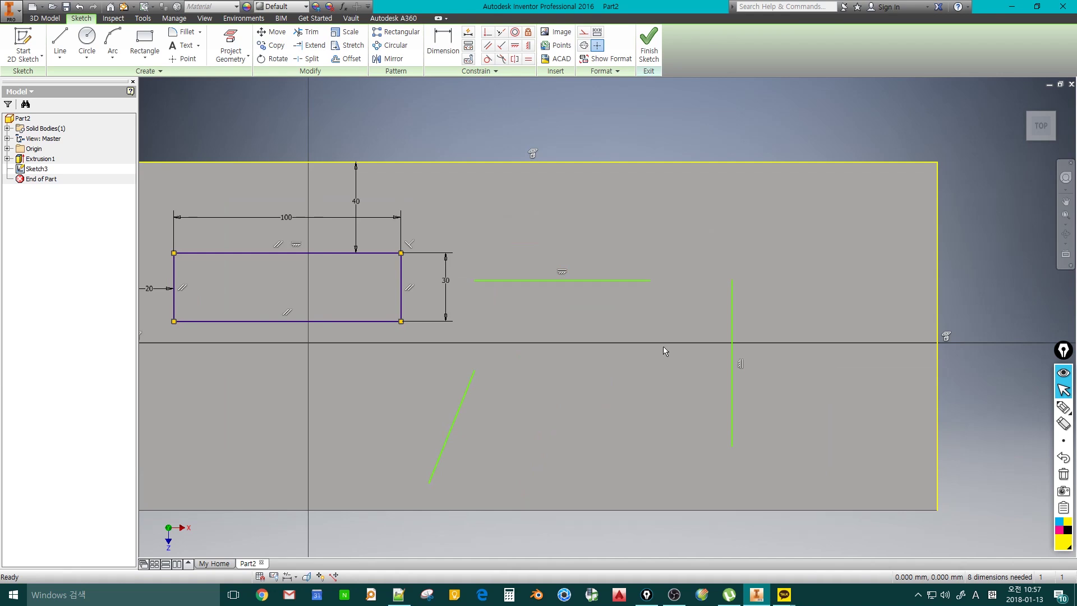
pyautogui.moveTo(494, 312); pyautogui.dragTo(600, 312, button='middle')
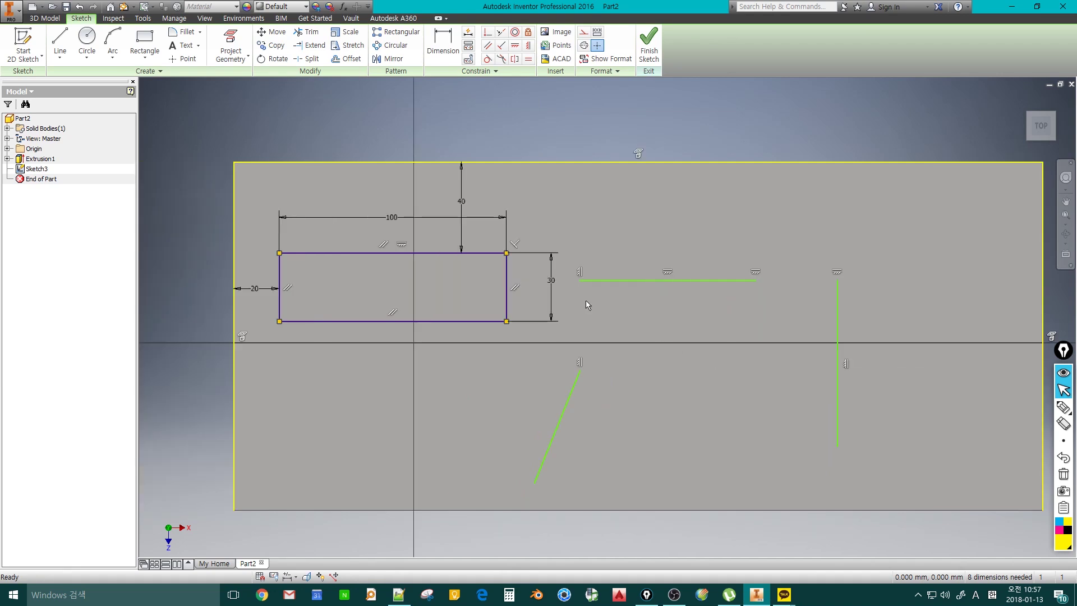
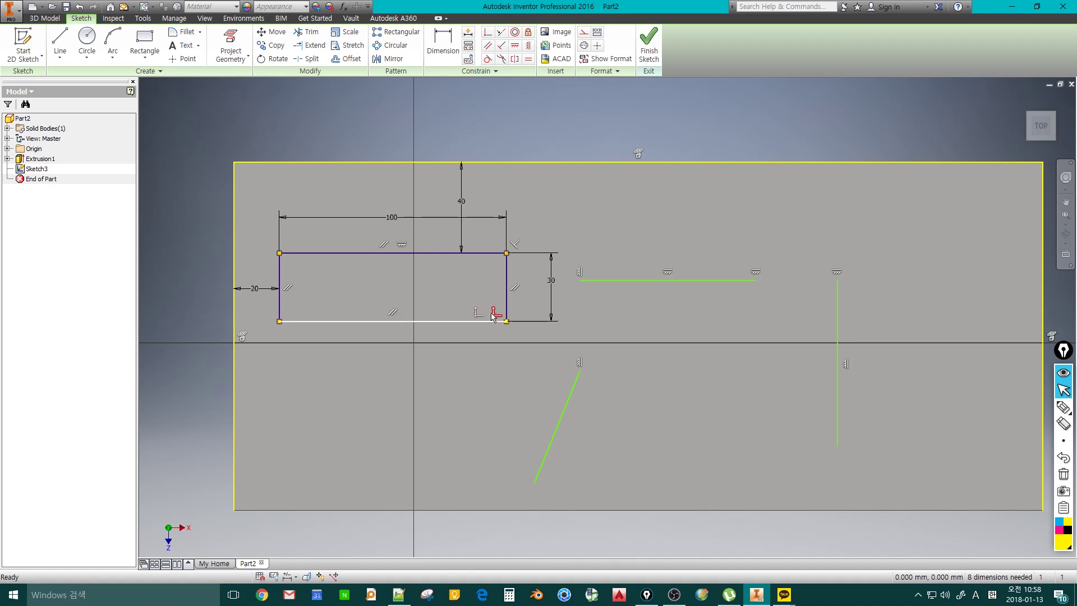
pyautogui.click(495, 316)
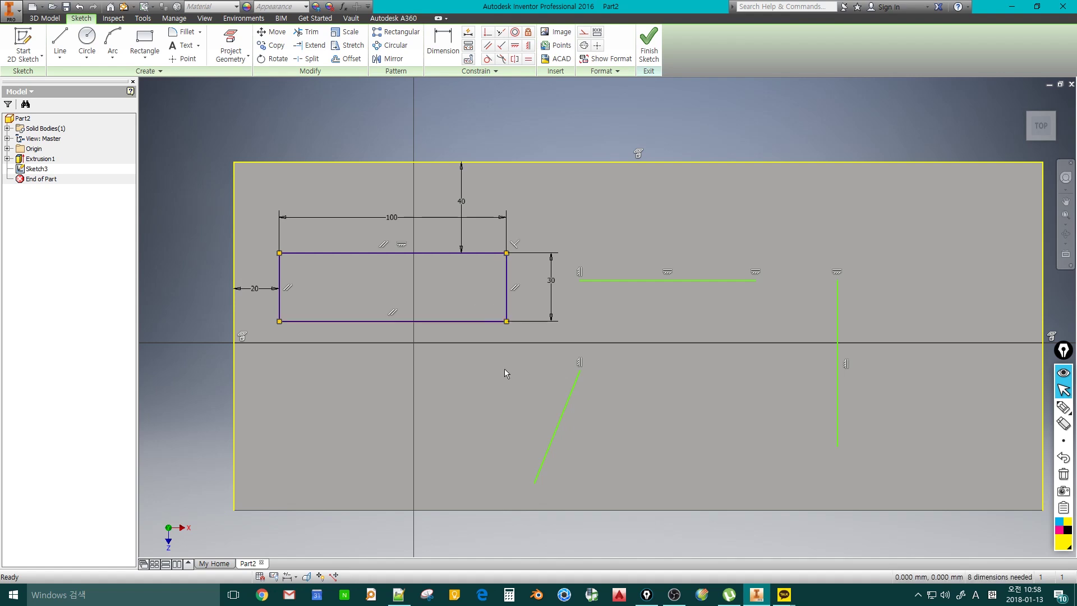
pyautogui.click(579, 361)
pyautogui.press('Delete')
pyautogui.click(667, 272)
pyautogui.press('Delete')
pyautogui.click(755, 274)
pyautogui.press('Delete')
# Step: Delete the coincident constraint at the rectangle's lower-right corner and pull the lower line down and away from it
pyautogui.click(493, 311)
pyautogui.press('Delete')
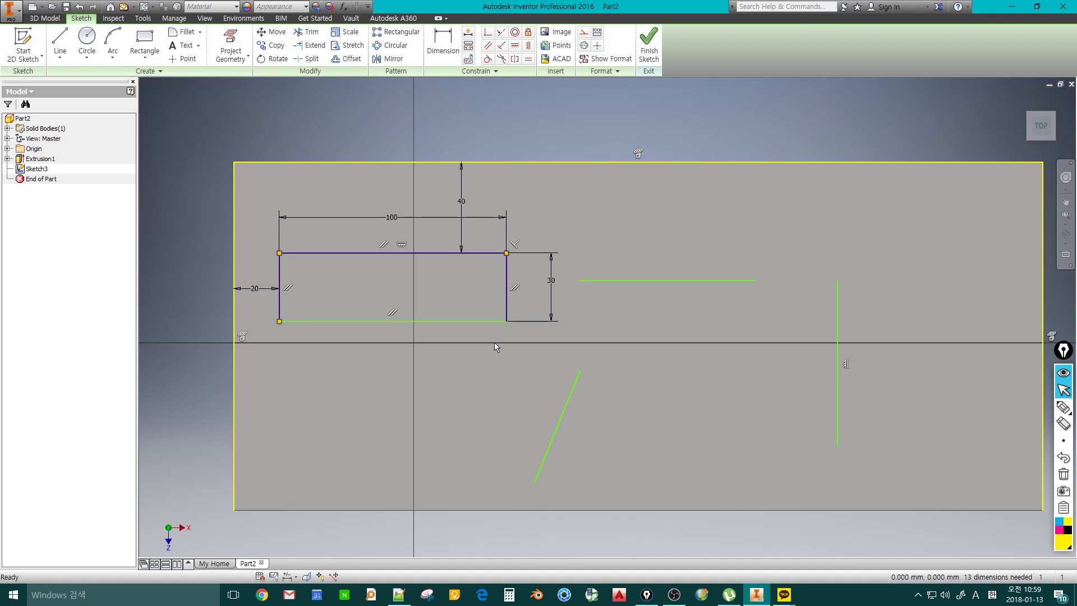
pyautogui.moveTo(489, 324); pyautogui.dragTo(471, 371)
pyautogui.press('Escape')
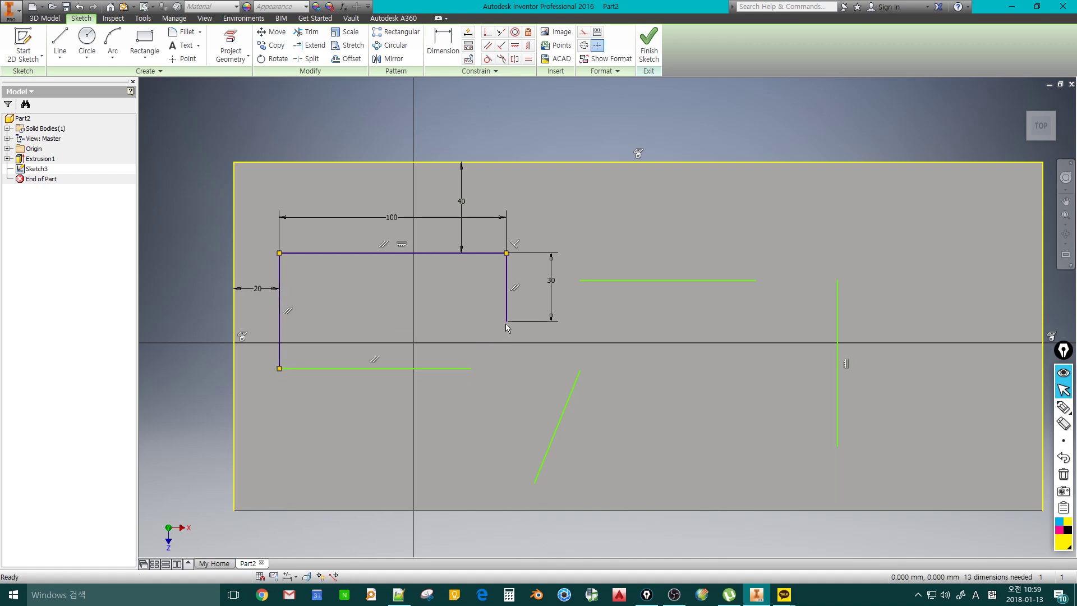
# Step: Rejoin the lower line's free end to the rectangle's right side with a Coincident constraint
pyautogui.click(487, 32)
pyautogui.click(472, 371)
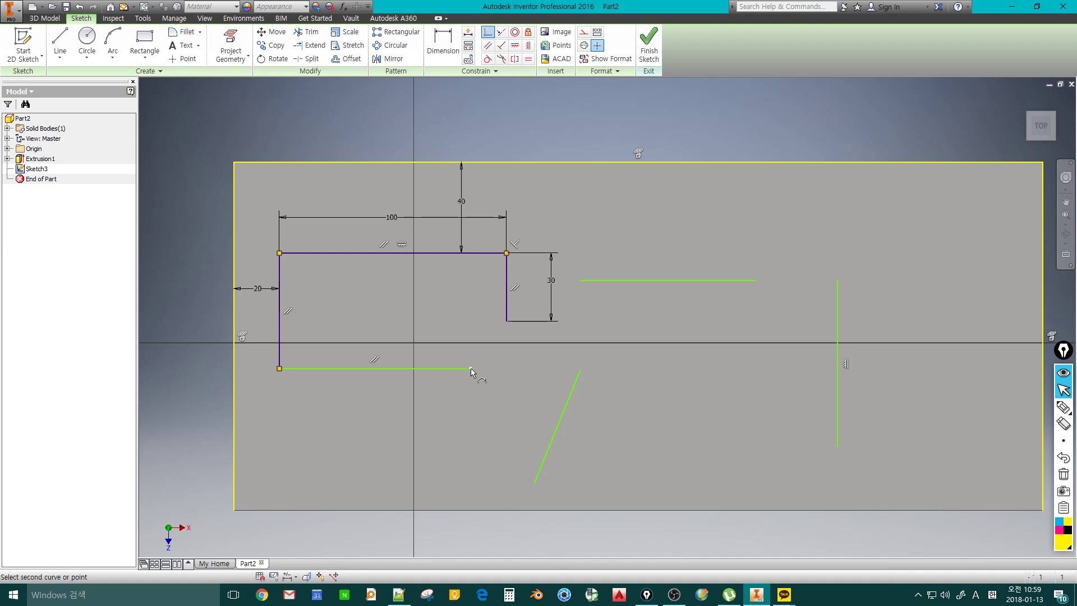
pyautogui.click(506, 321)
pyautogui.press('Escape')
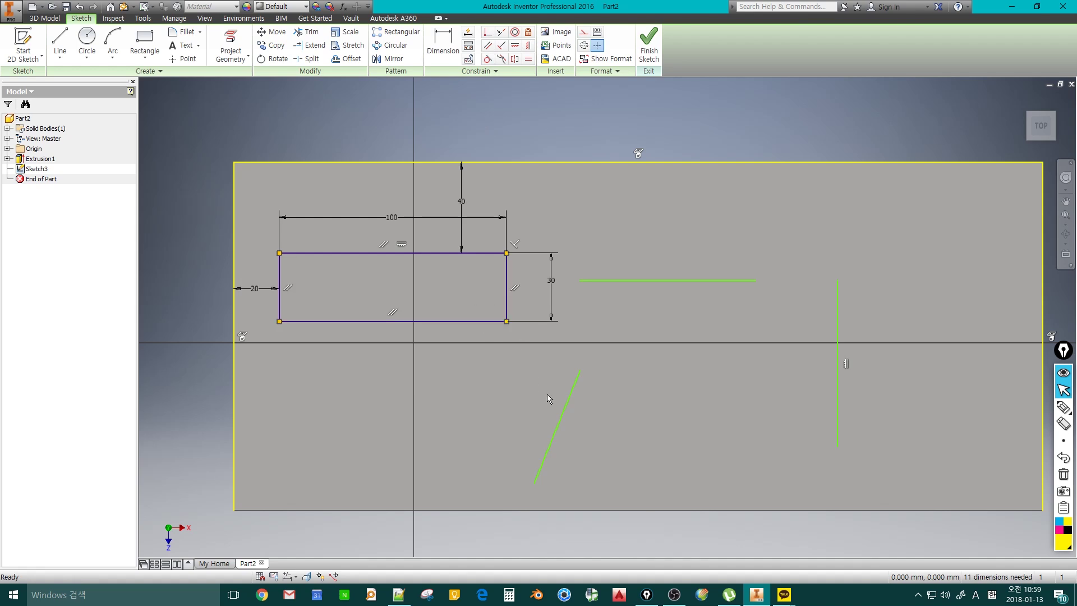
# Step: Draw a vertical line from the midpoint of the face's upper edge to the midpoint of its lower edge
pyautogui.moveTo(565, 374); pyautogui.dragTo(524, 357, button='middle')
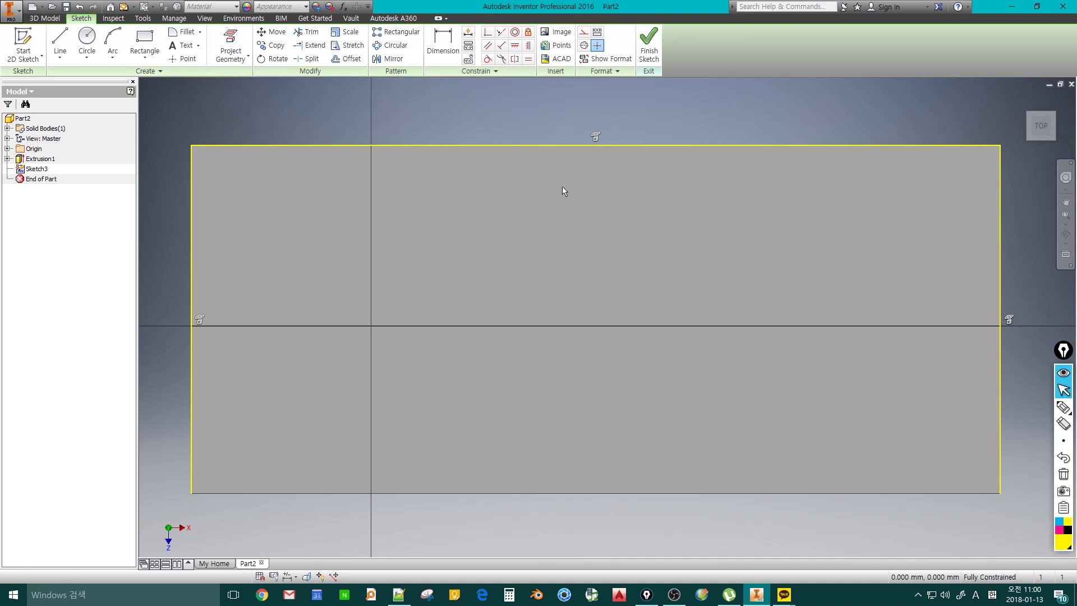
pyautogui.press('l')
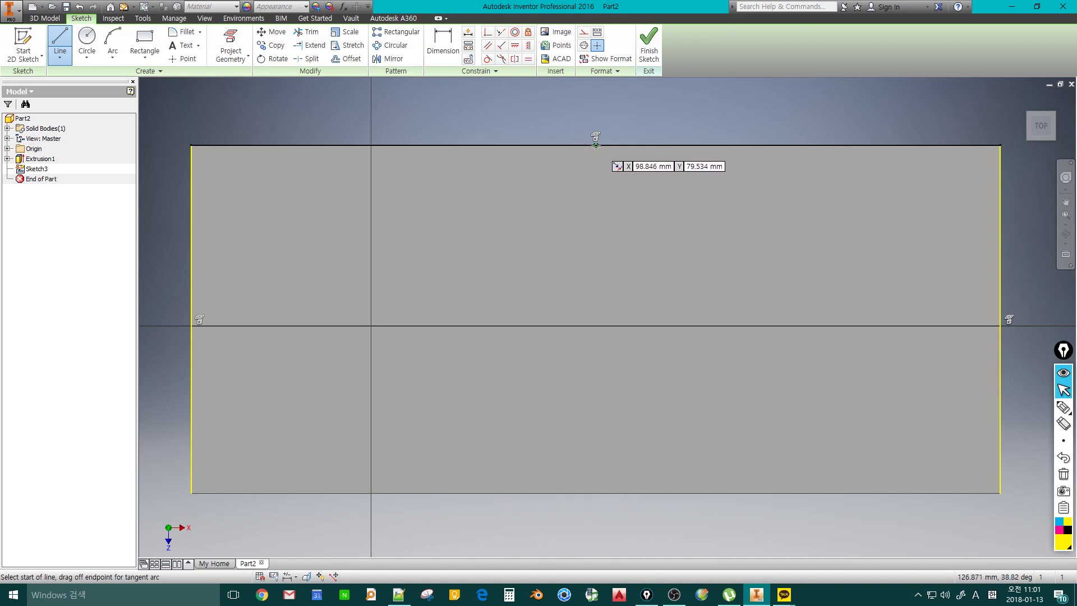
pyautogui.click(596, 145)
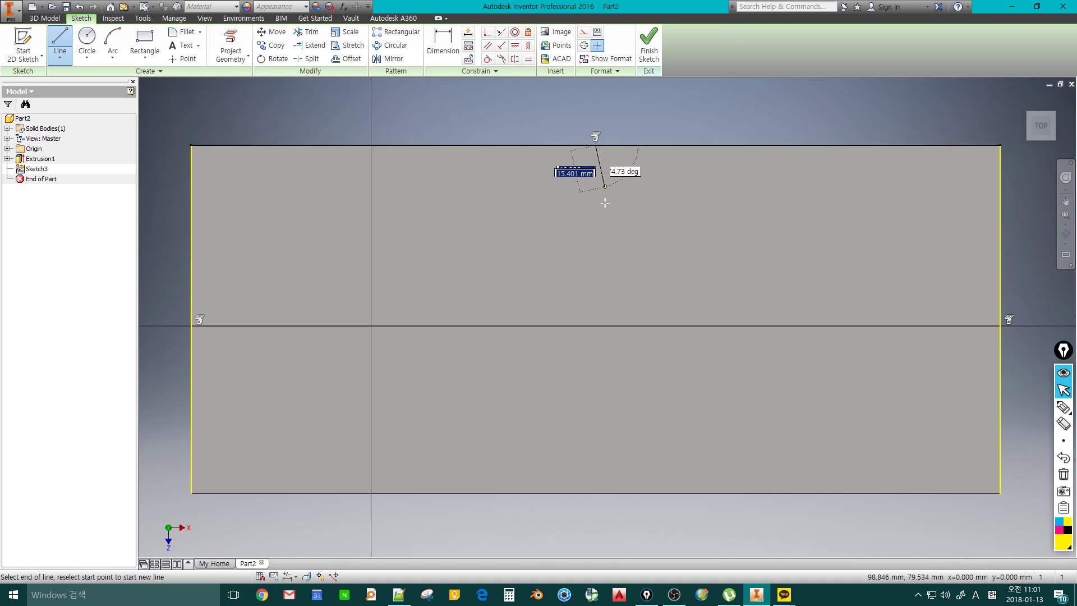
pyautogui.doubleClick(595, 494)
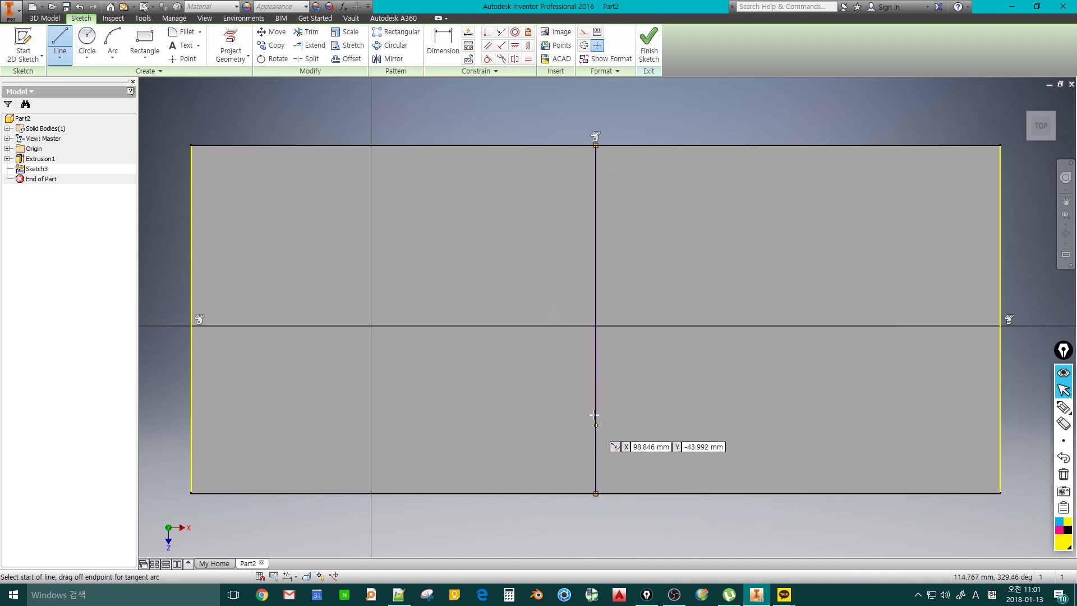
pyautogui.press('Escape')
# Step: Draw a circle about 59 mm in diameter on the half of the face left of the vertical line
pyautogui.click(89, 44)
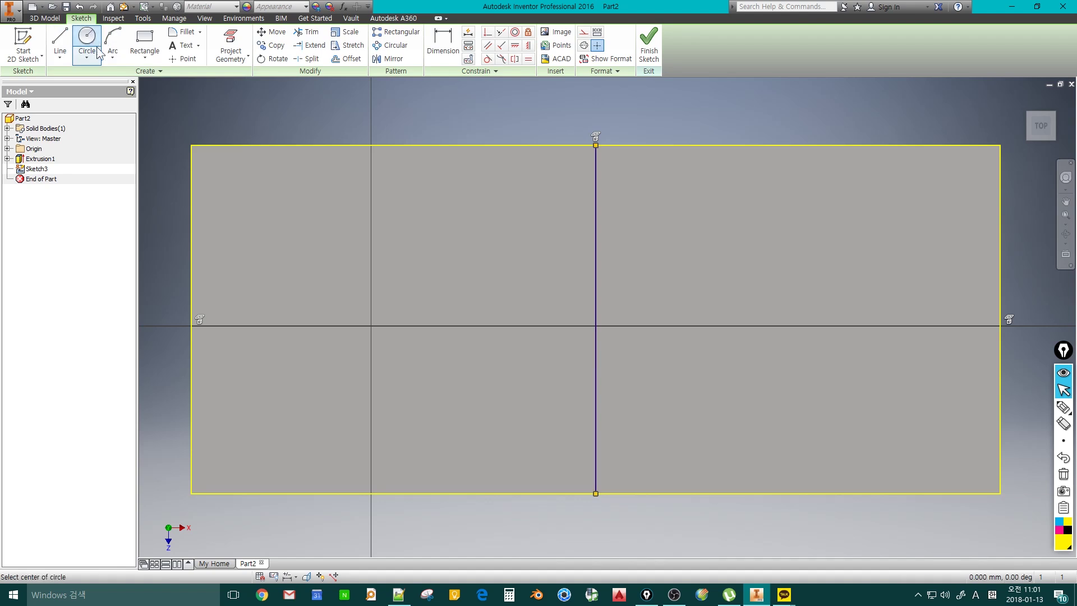
pyautogui.click(319, 283)
pyautogui.click(370, 325)
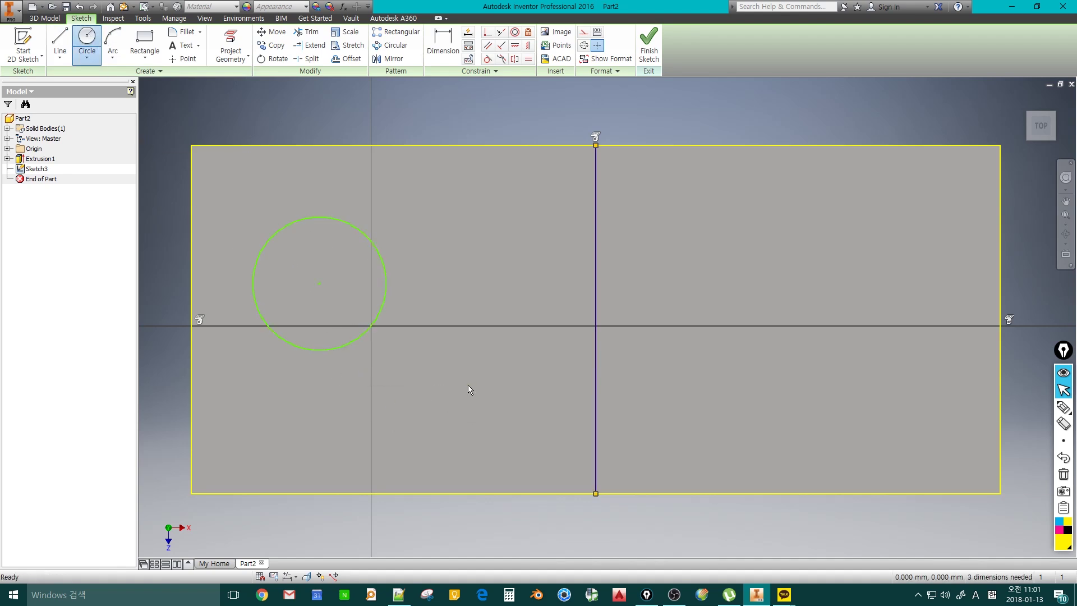
pyautogui.press('Escape')
# Step: Mirror the circle across the vertical center line
pyautogui.click(393, 58)
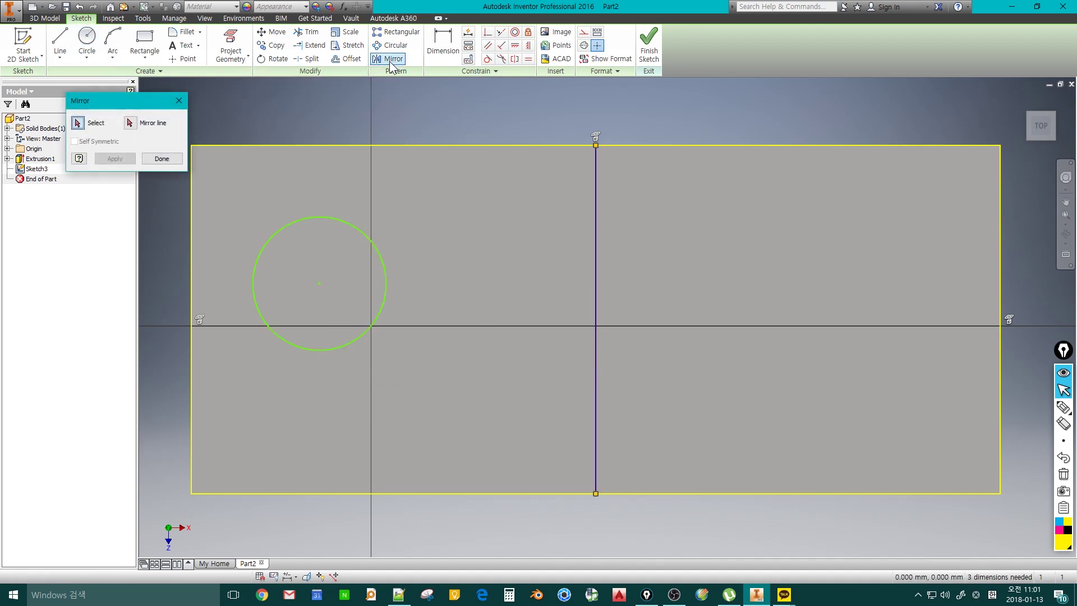
pyautogui.click(303, 221)
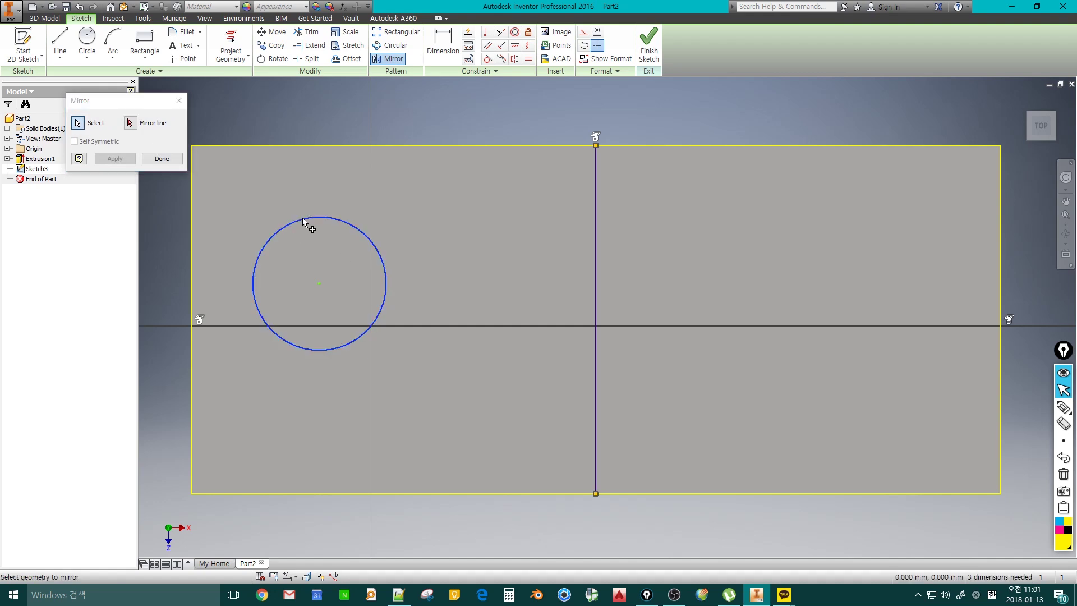
pyautogui.click(131, 122)
pyautogui.click(598, 264)
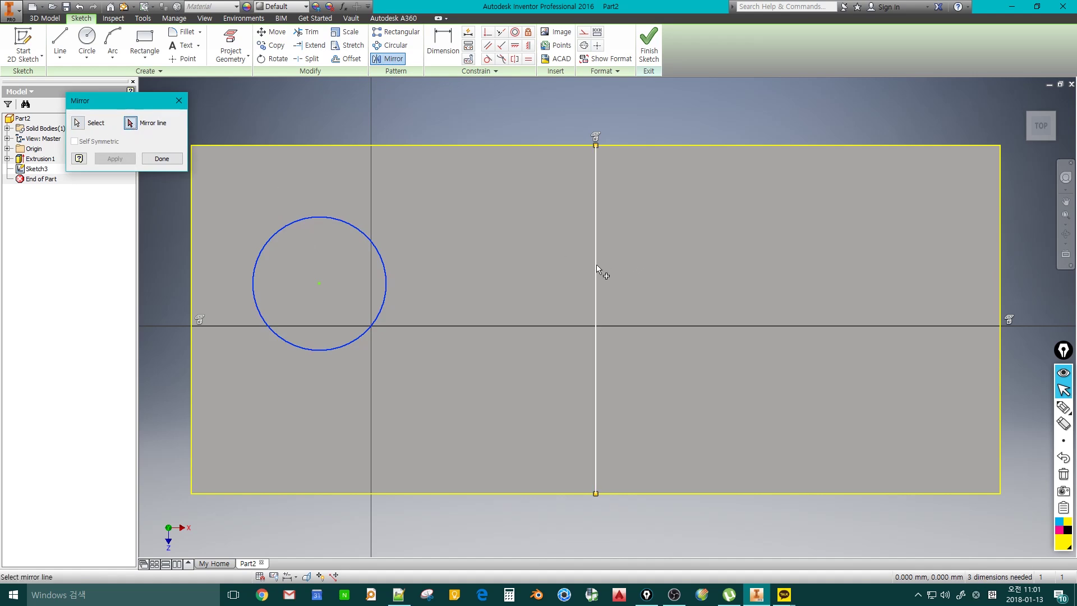
pyautogui.click(114, 159)
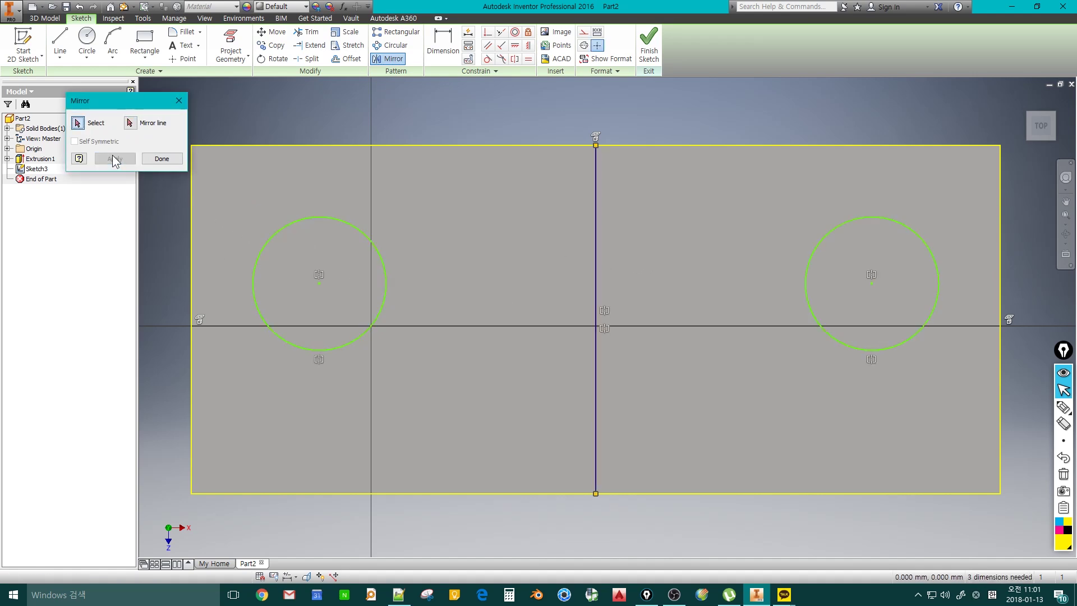
pyautogui.click(161, 160)
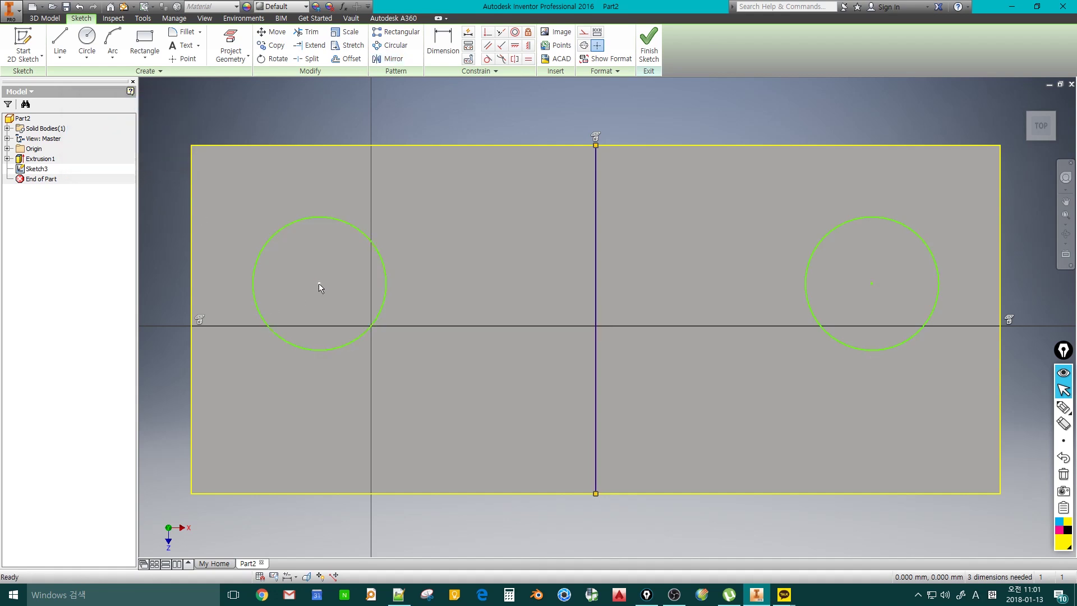
# Step: Move the original circle closer to the mirror line and dimension its diameter to 30 mm
pyautogui.moveTo(318, 286); pyautogui.dragTo(412, 287)
pyautogui.press('d')
pyautogui.click(385, 229)
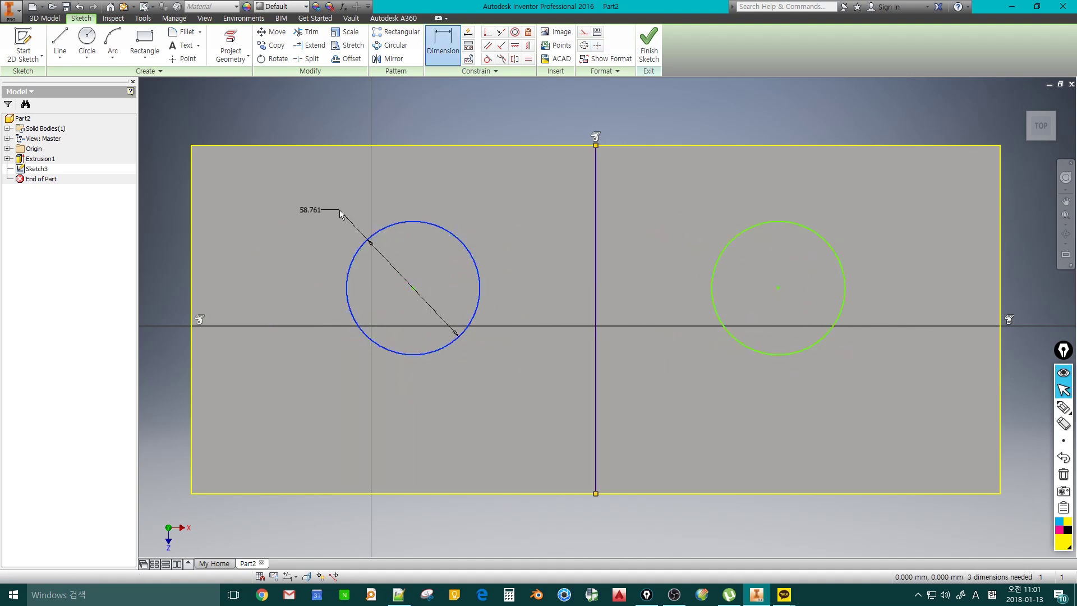
pyautogui.click(338, 210)
pyautogui.write('30')
pyautogui.press('Return')
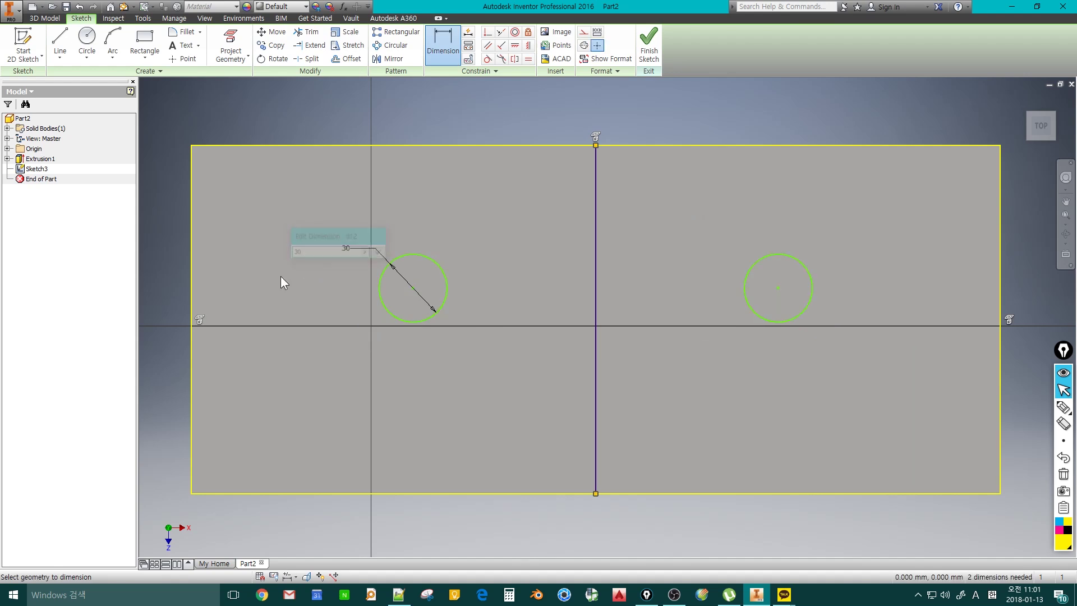
# Step: Dimension the original circle's center 100 mm from the block's left edge and 45 mm from its lower edge
pyautogui.click(414, 287)
pyautogui.click(192, 281)
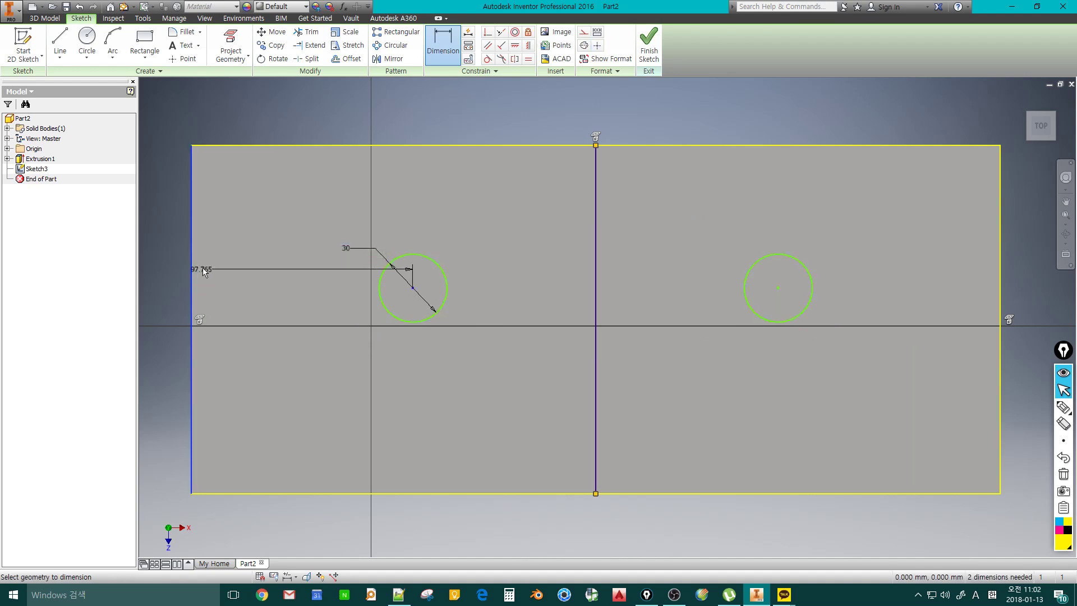
pyautogui.click(294, 207)
pyautogui.write('100')
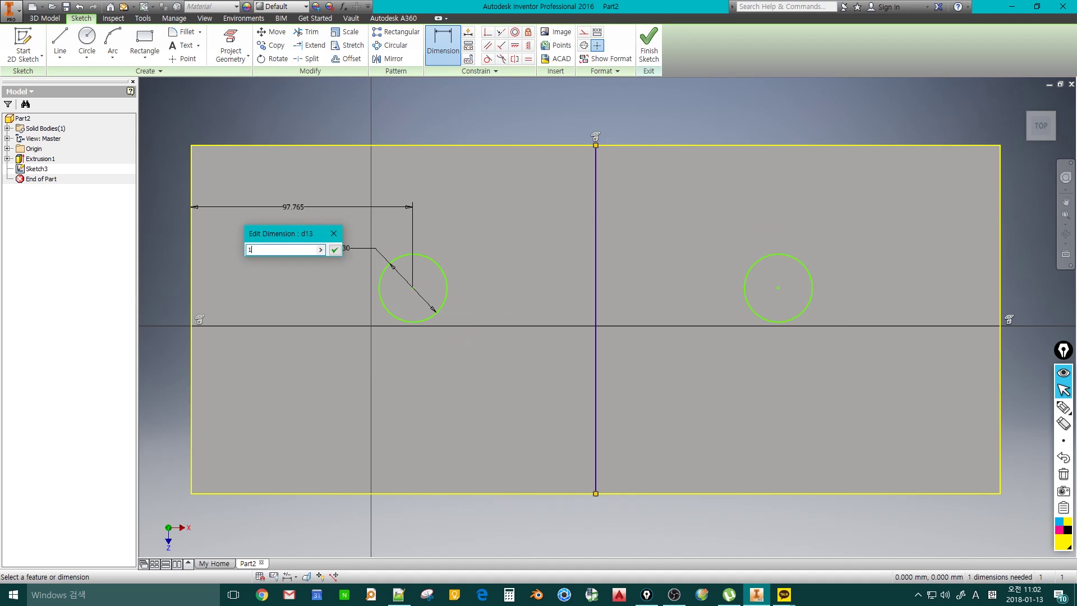
pyautogui.press('Return')
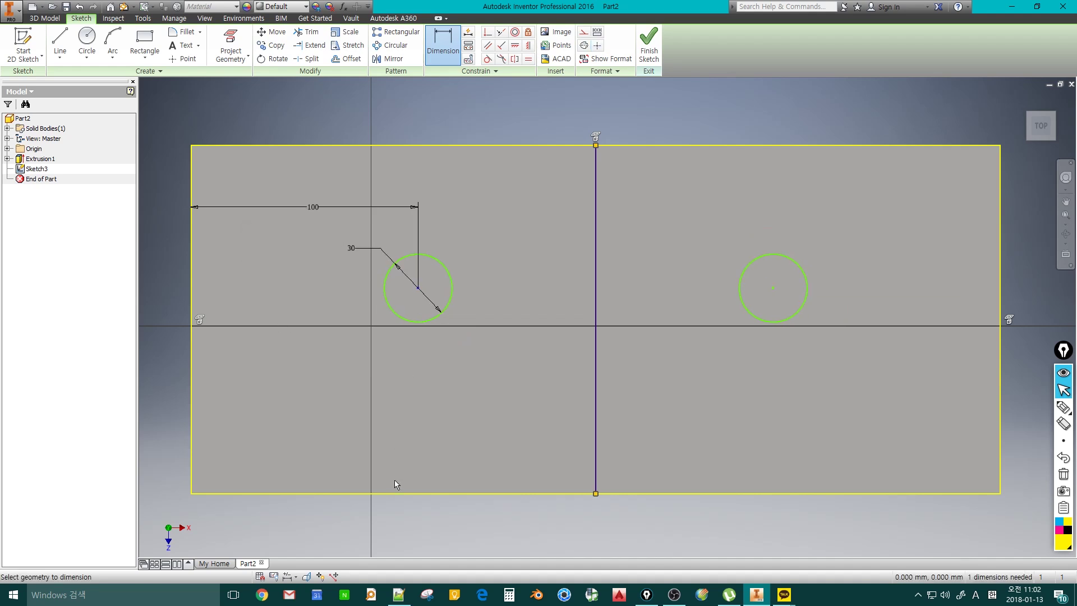
pyautogui.click(397, 494)
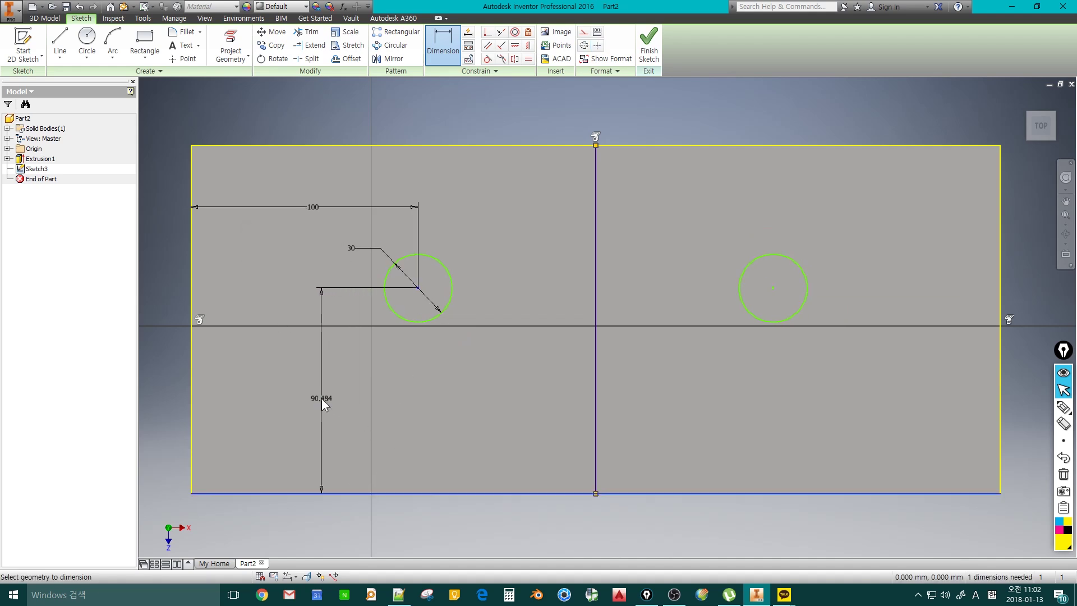
pyautogui.click(321, 398)
pyautogui.write('45')
pyautogui.press('Return')
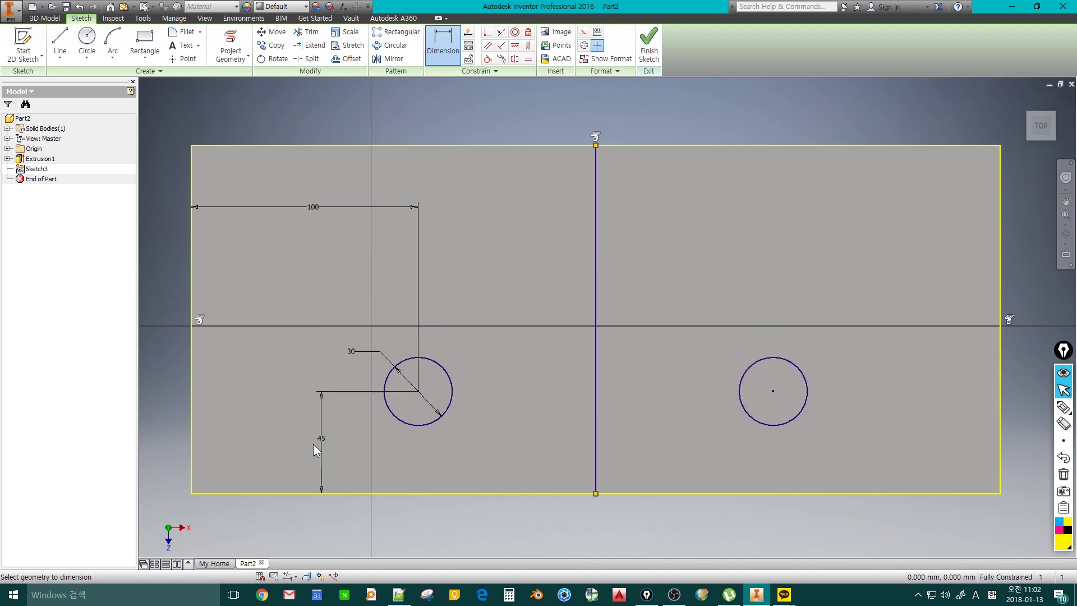
pyautogui.press('Escape')
# Step: Delete the mirror line and both circles together with their dimensions
pyautogui.moveTo(422, 328); pyautogui.dragTo(858, 540)
pyautogui.press('Delete')
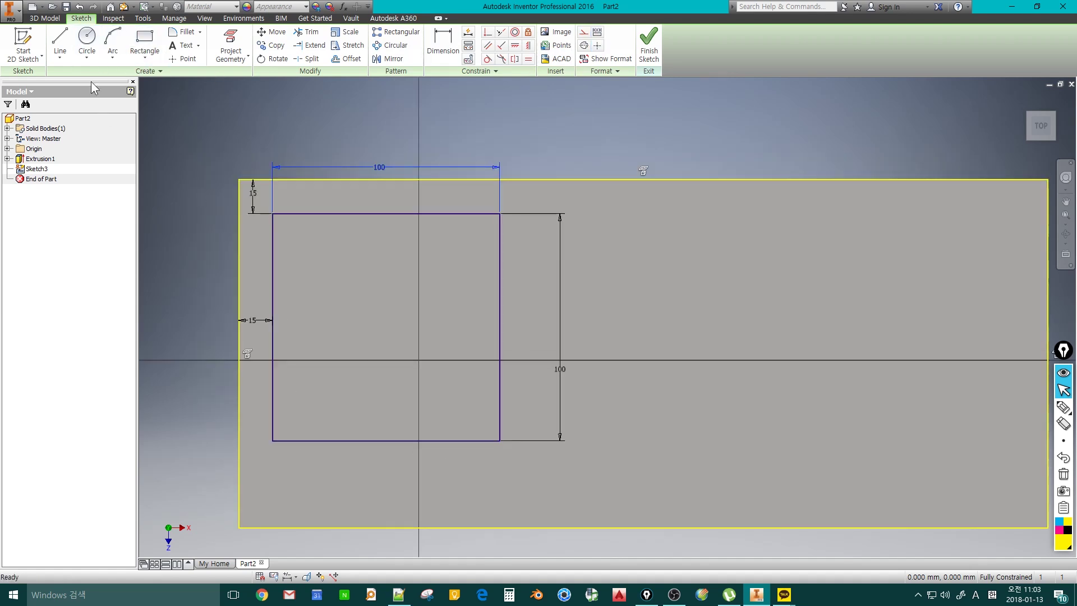
# Step: Draw circles about 12 mm in diameter centered on the 100 mm square's corners, making the lower-right one slightly larger
pyautogui.click(87, 40)
pyautogui.click(273, 214)
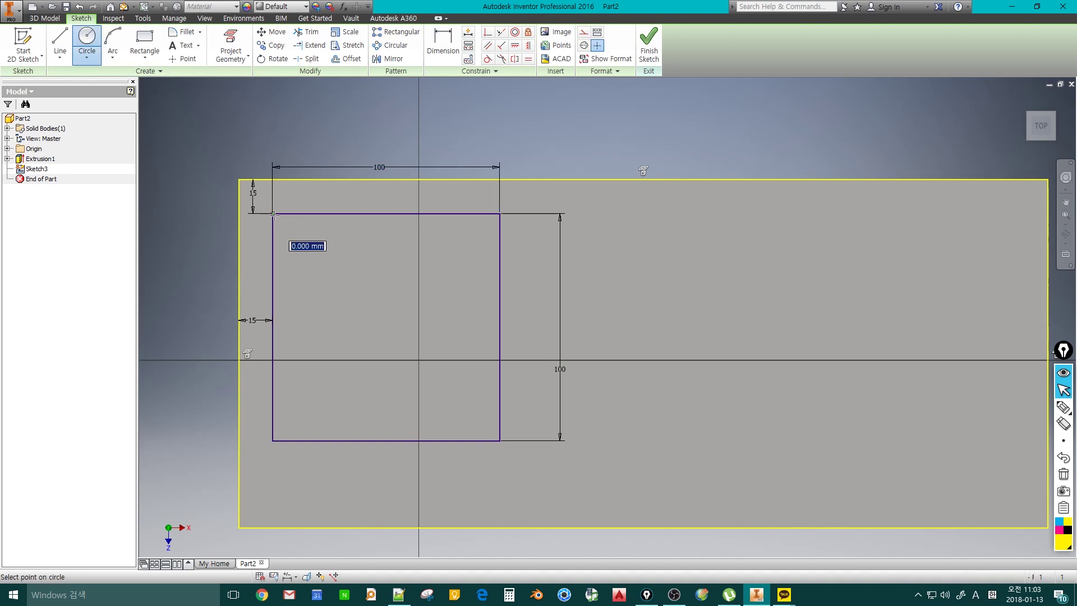
pyautogui.click(500, 214)
pyautogui.write('12')
pyautogui.press('Return')
pyautogui.click(498, 439)
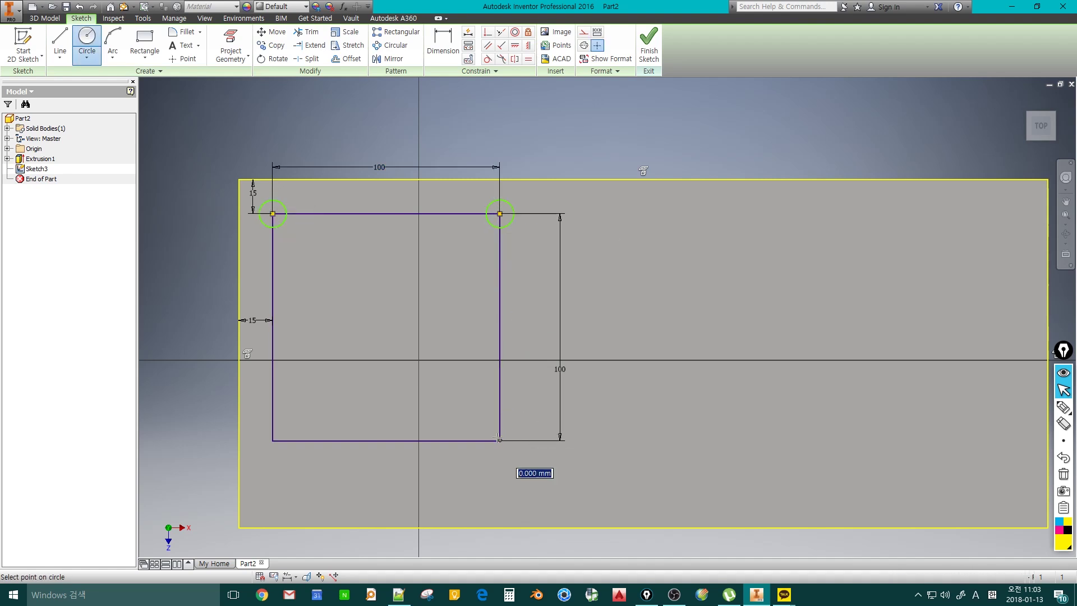
pyautogui.click(485, 452)
pyautogui.click(272, 440)
pyautogui.write('12')
pyautogui.press('Return')
pyautogui.press('Escape')
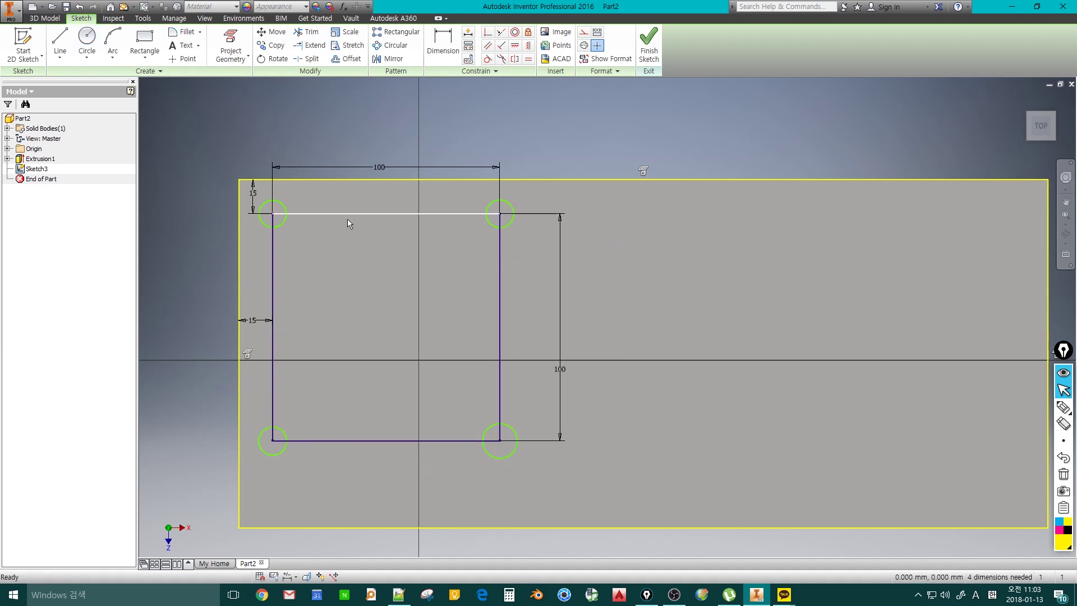
# Step: Convert all four sides of the 100 mm square to construction lines
pyautogui.click(500, 387)
pyautogui.keyDown('ctrl'); pyautogui.click(432, 214); pyautogui.keyUp('ctrl')
pyautogui.keyDown('ctrl'); pyautogui.click(273, 291); pyautogui.keyUp('ctrl')
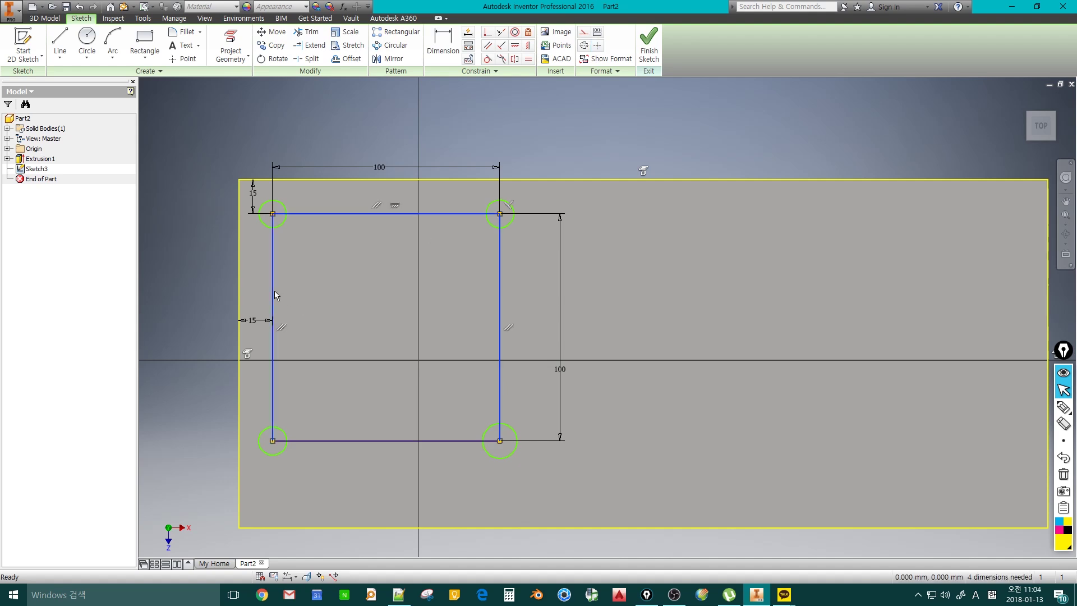
pyautogui.keyDown('ctrl'); pyautogui.click(362, 442); pyautogui.keyUp('ctrl')
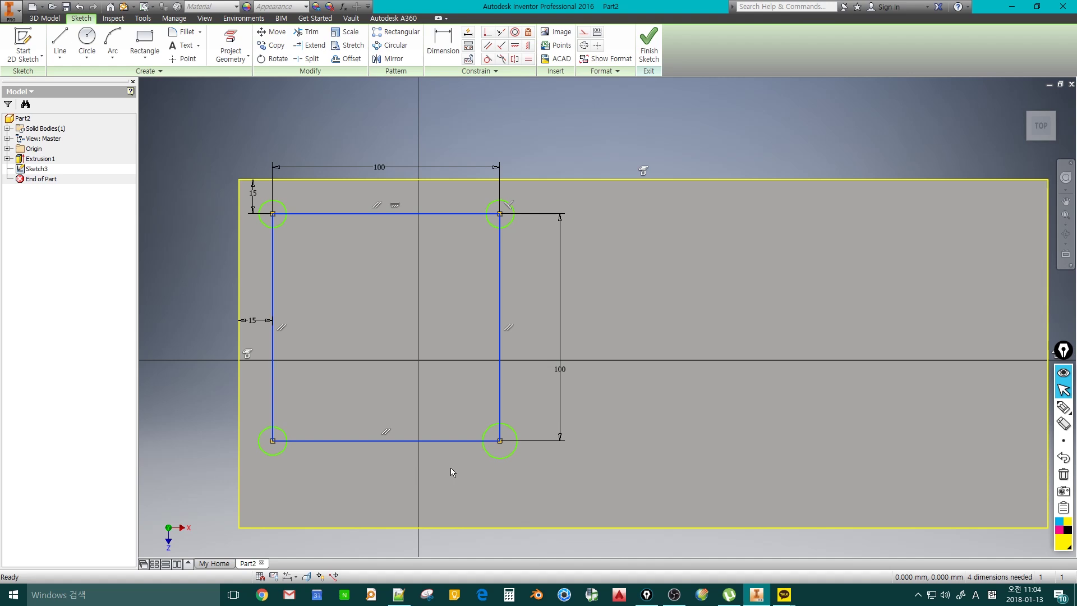
pyautogui.click(585, 33)
pyautogui.click(647, 296)
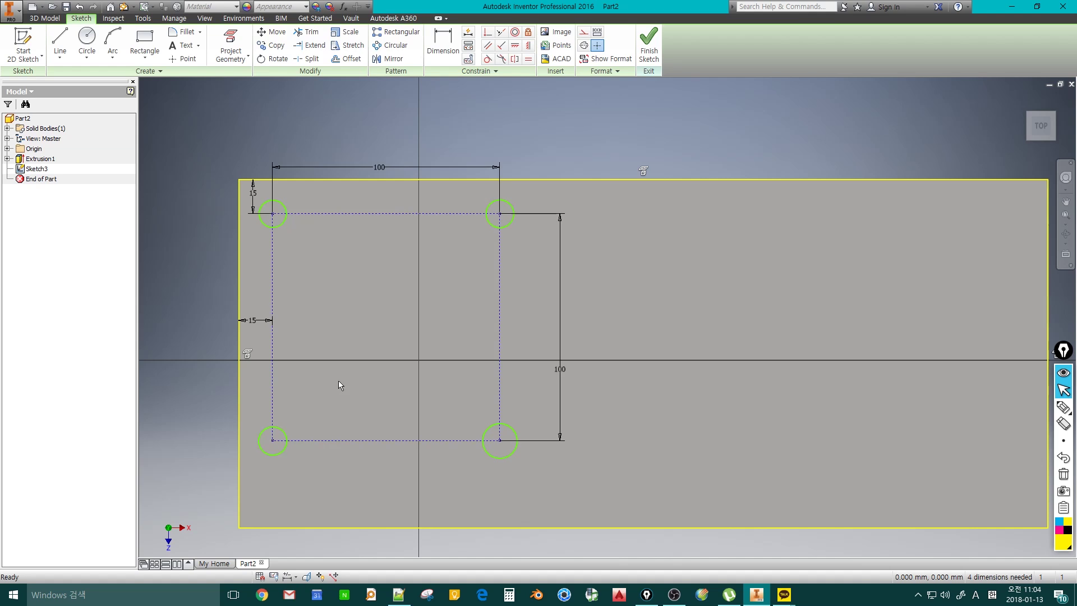
# Step: Draw two undimensioned rectangles, one above the other, on the face to the right of the square
pyautogui.scroll(-3, 339, 380)
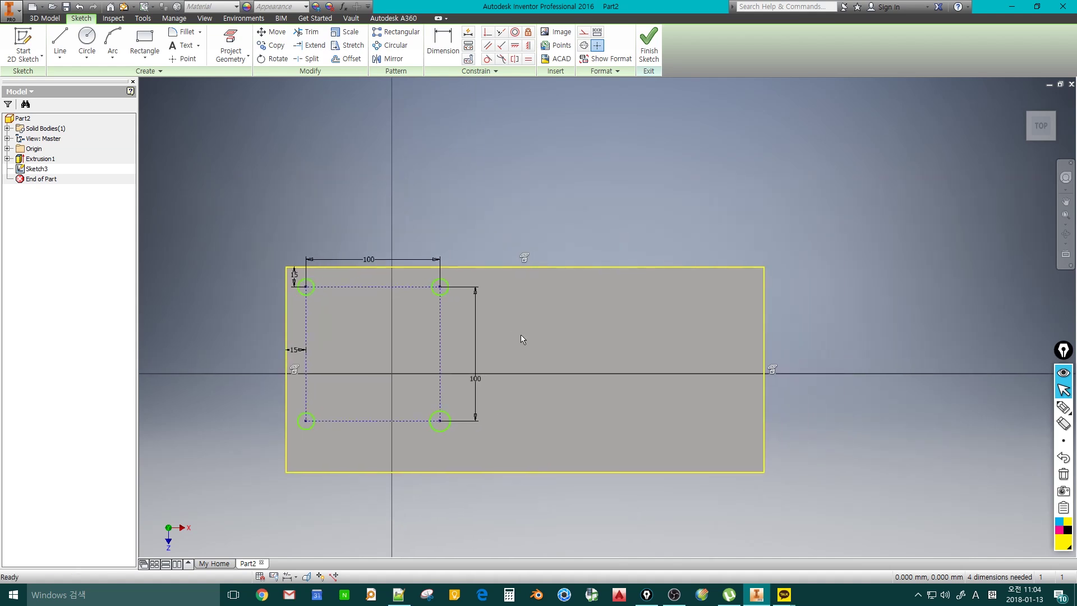
pyautogui.click(145, 40)
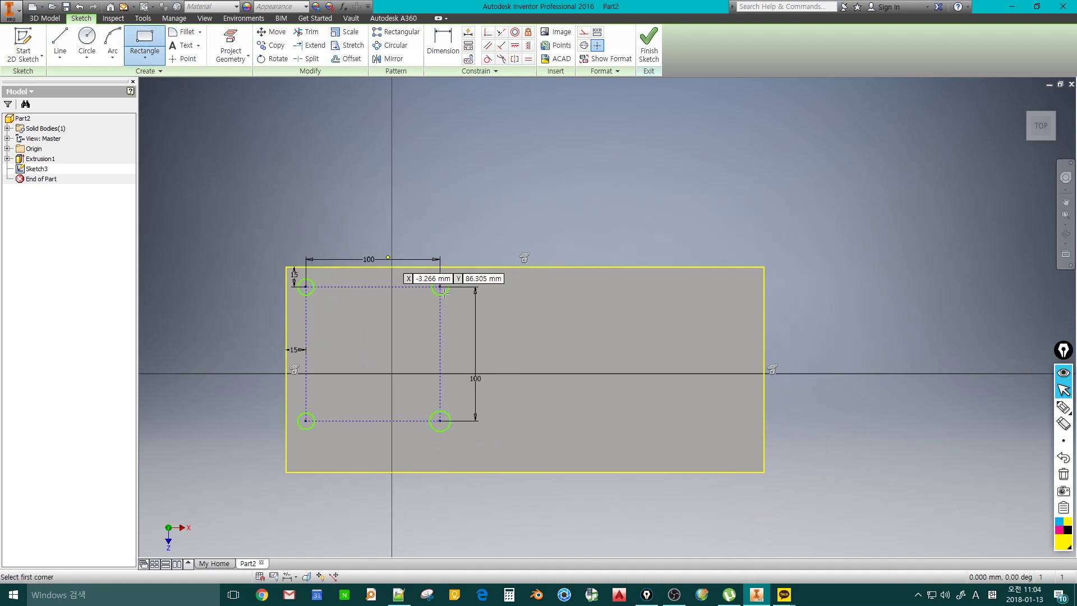
pyautogui.click(530, 306)
pyautogui.click(607, 348)
pyautogui.click(542, 399)
pyautogui.click(651, 445)
pyautogui.press('Escape')
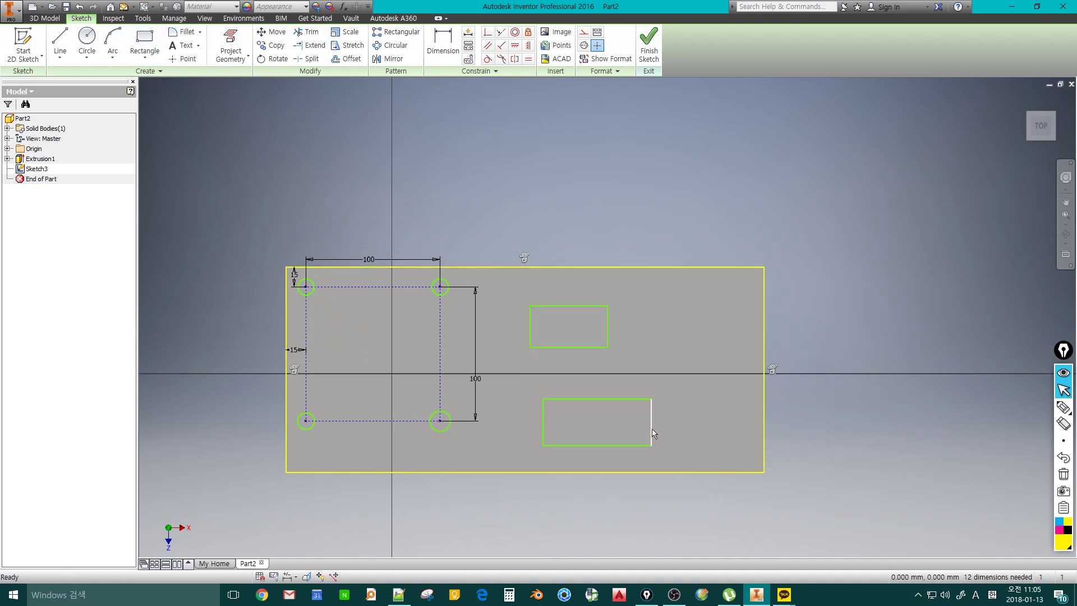
# Step: Convert the lower rectangle's lines to construction geometry
pyautogui.moveTo(527, 389); pyautogui.dragTo(708, 464)
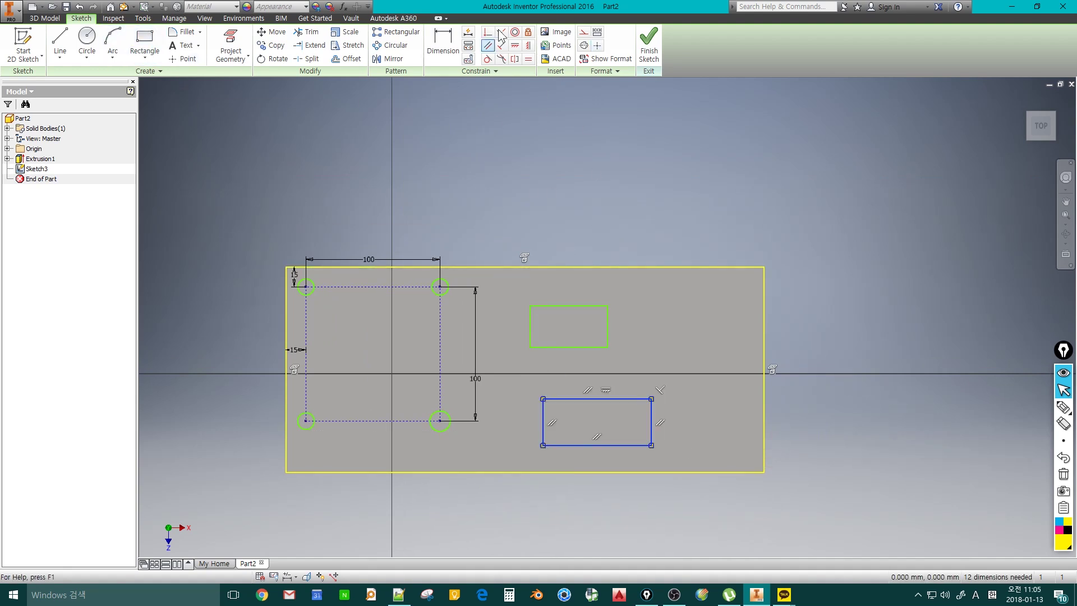
pyautogui.click(583, 34)
pyautogui.click(698, 412)
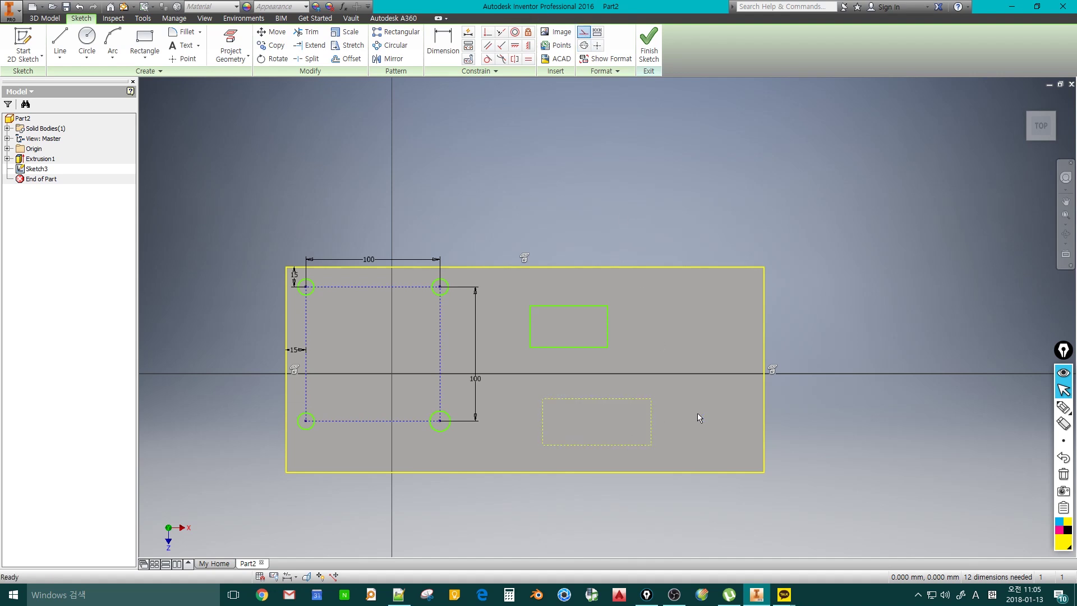
# Step: Finish the sketch and extrude the solid-line rectangle and the square's lower-right corner circle upward 45 mm, joined to the block
pyautogui.click(649, 53)
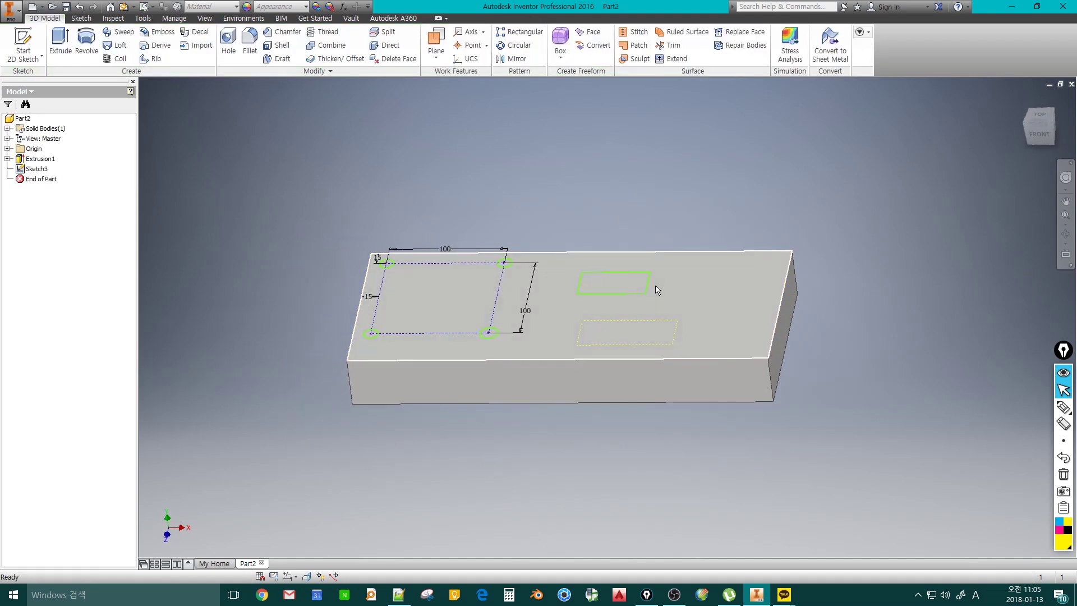
pyautogui.click(63, 52)
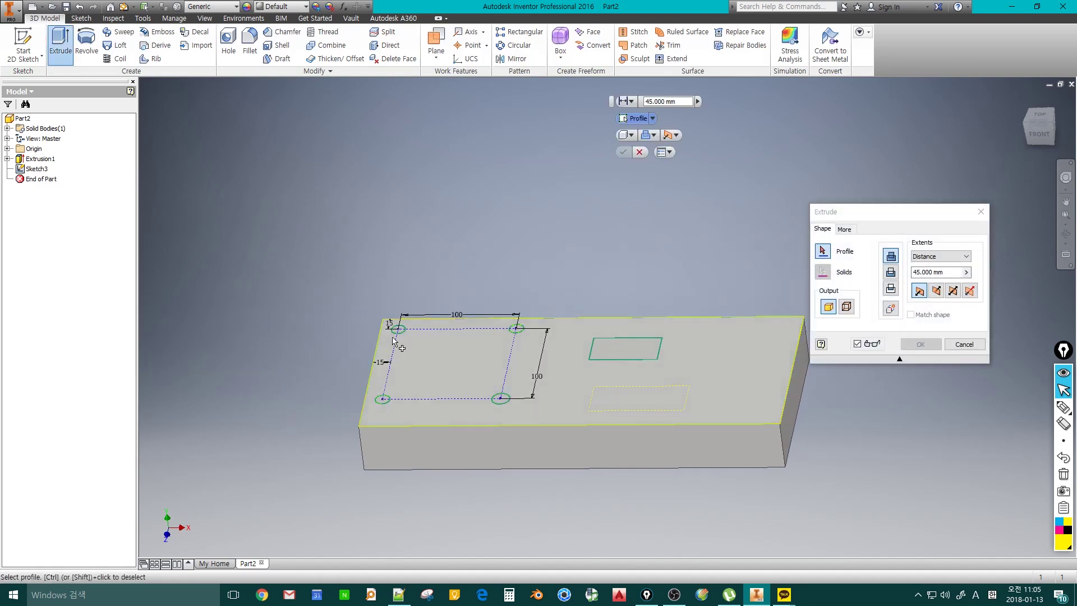
pyautogui.click(613, 348)
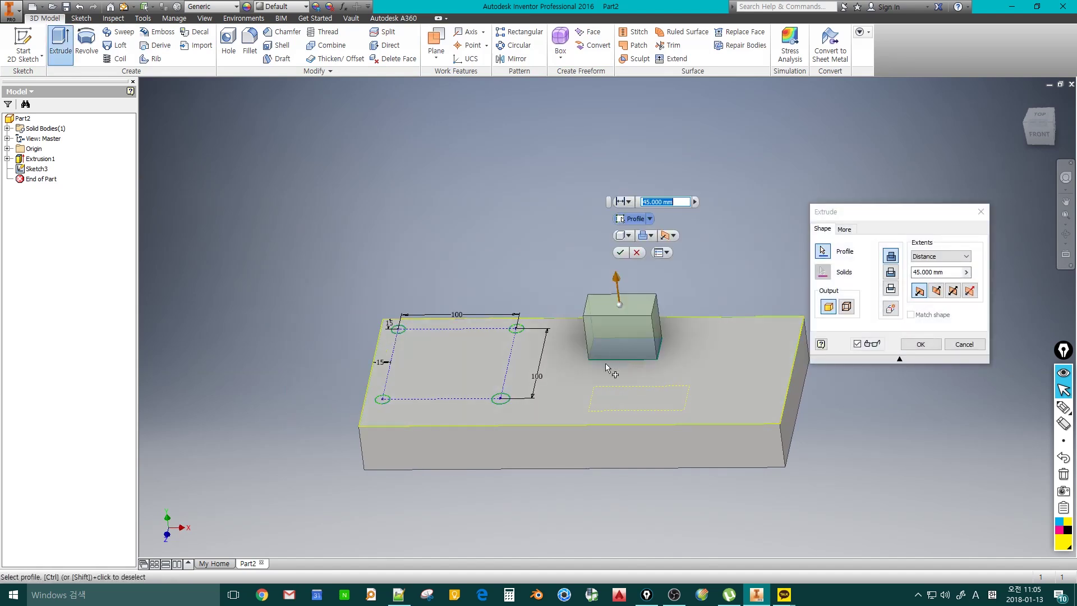
pyautogui.click(499, 400)
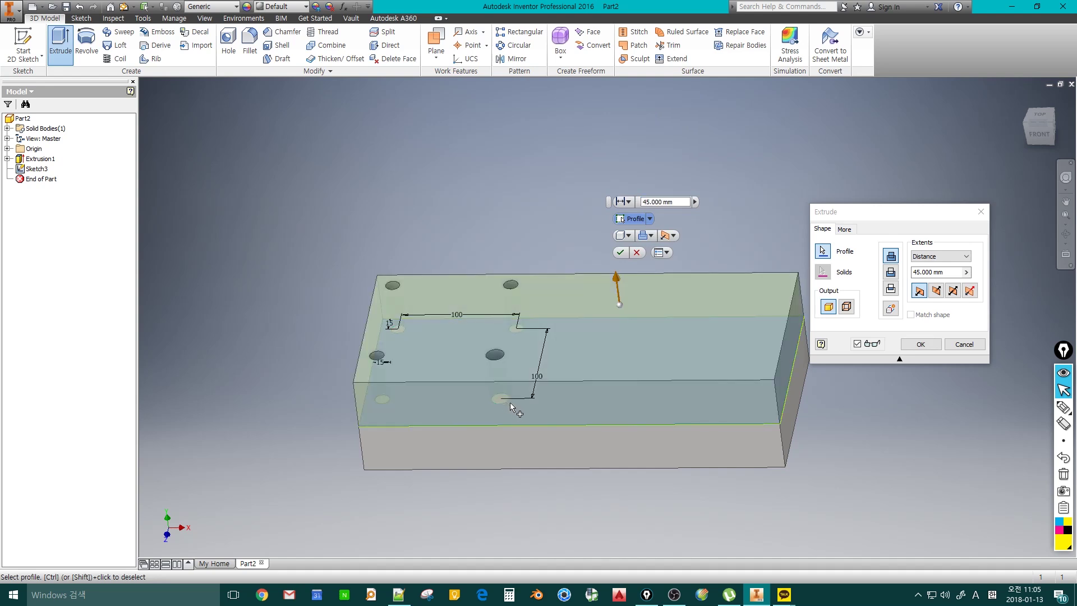
pyautogui.keyDown('ctrl'); pyautogui.click(553, 386); pyautogui.keyUp('ctrl')
pyautogui.keyDown('shift'); pyautogui.moveTo(552, 407); pyautogui.dragTo(585, 378, button='middle'); pyautogui.keyUp('shift')
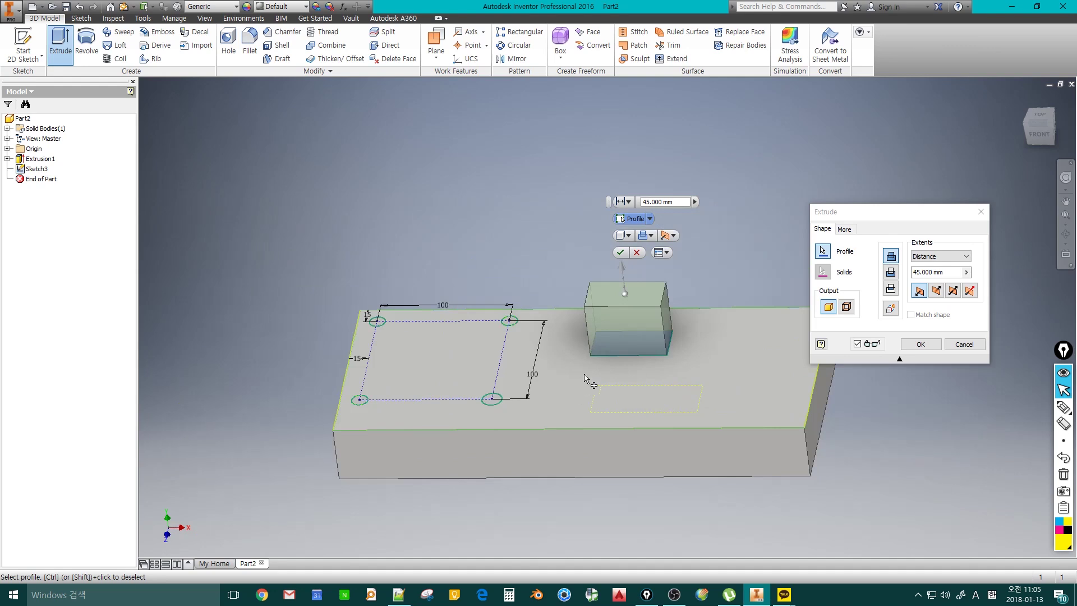
pyautogui.click(493, 403)
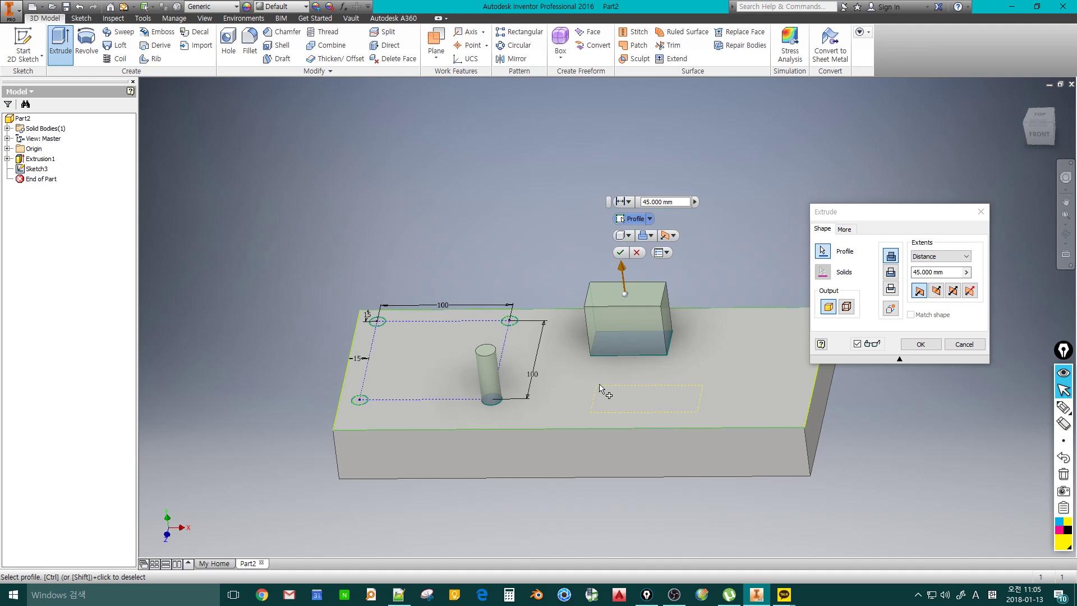
pyautogui.click(920, 344)
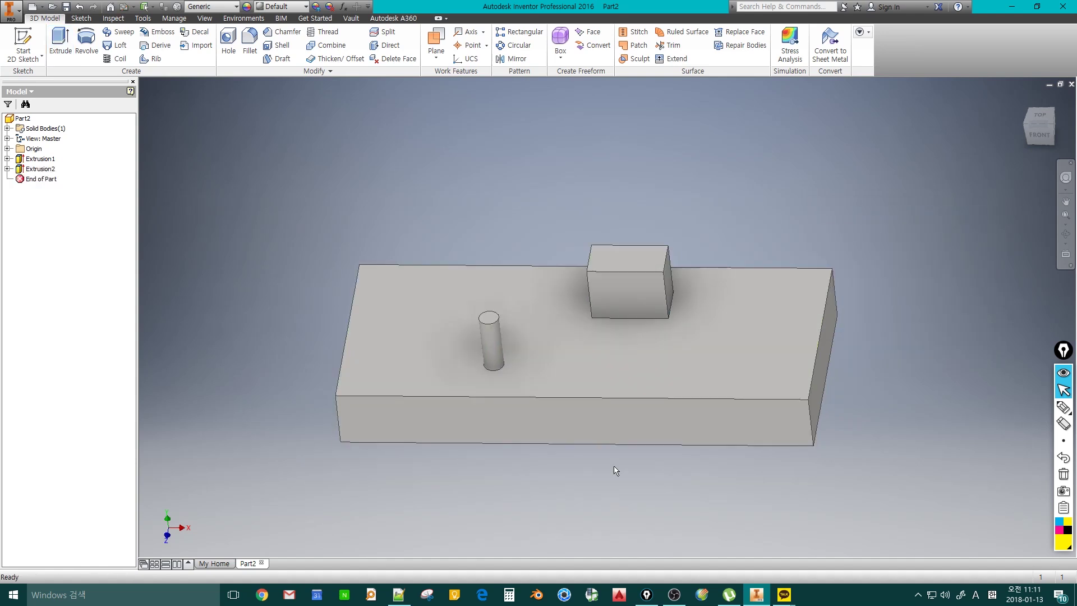